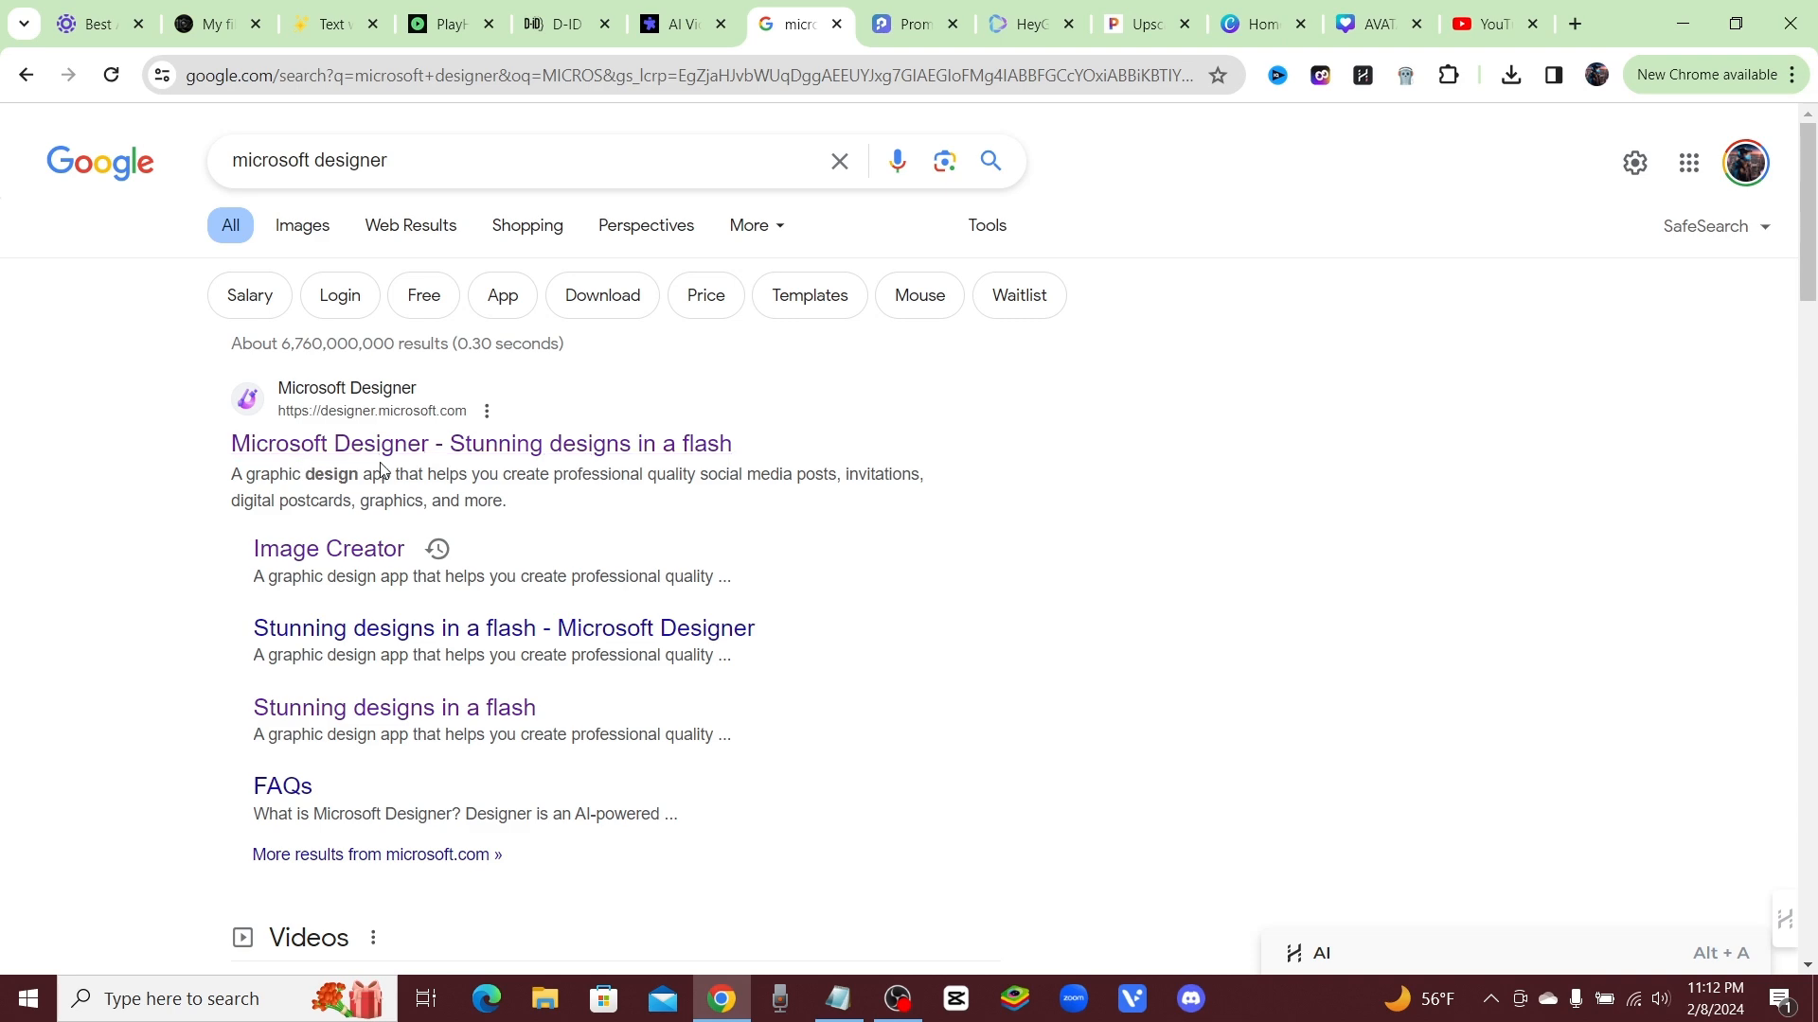
- Open the Microsoft Designer site from the search results and launch its Image Creator for generating images from text
left_click(413, 452)
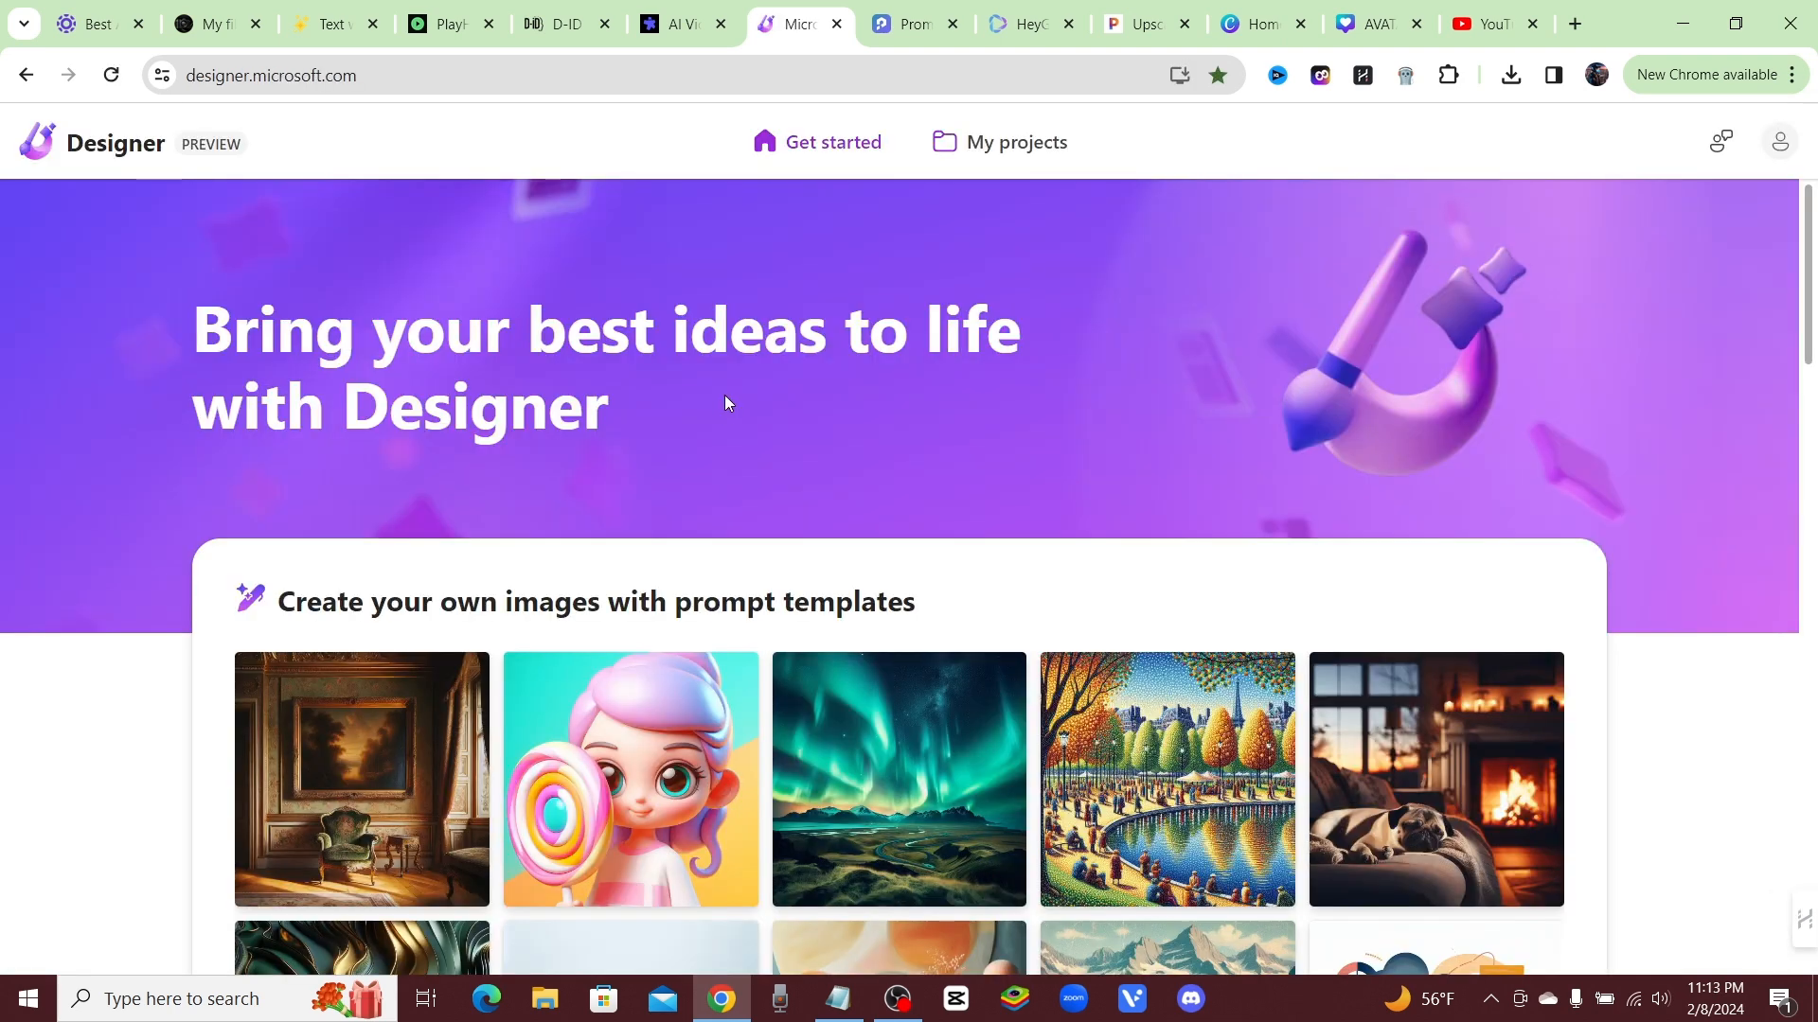
scroll(241, 382, "down", 4)
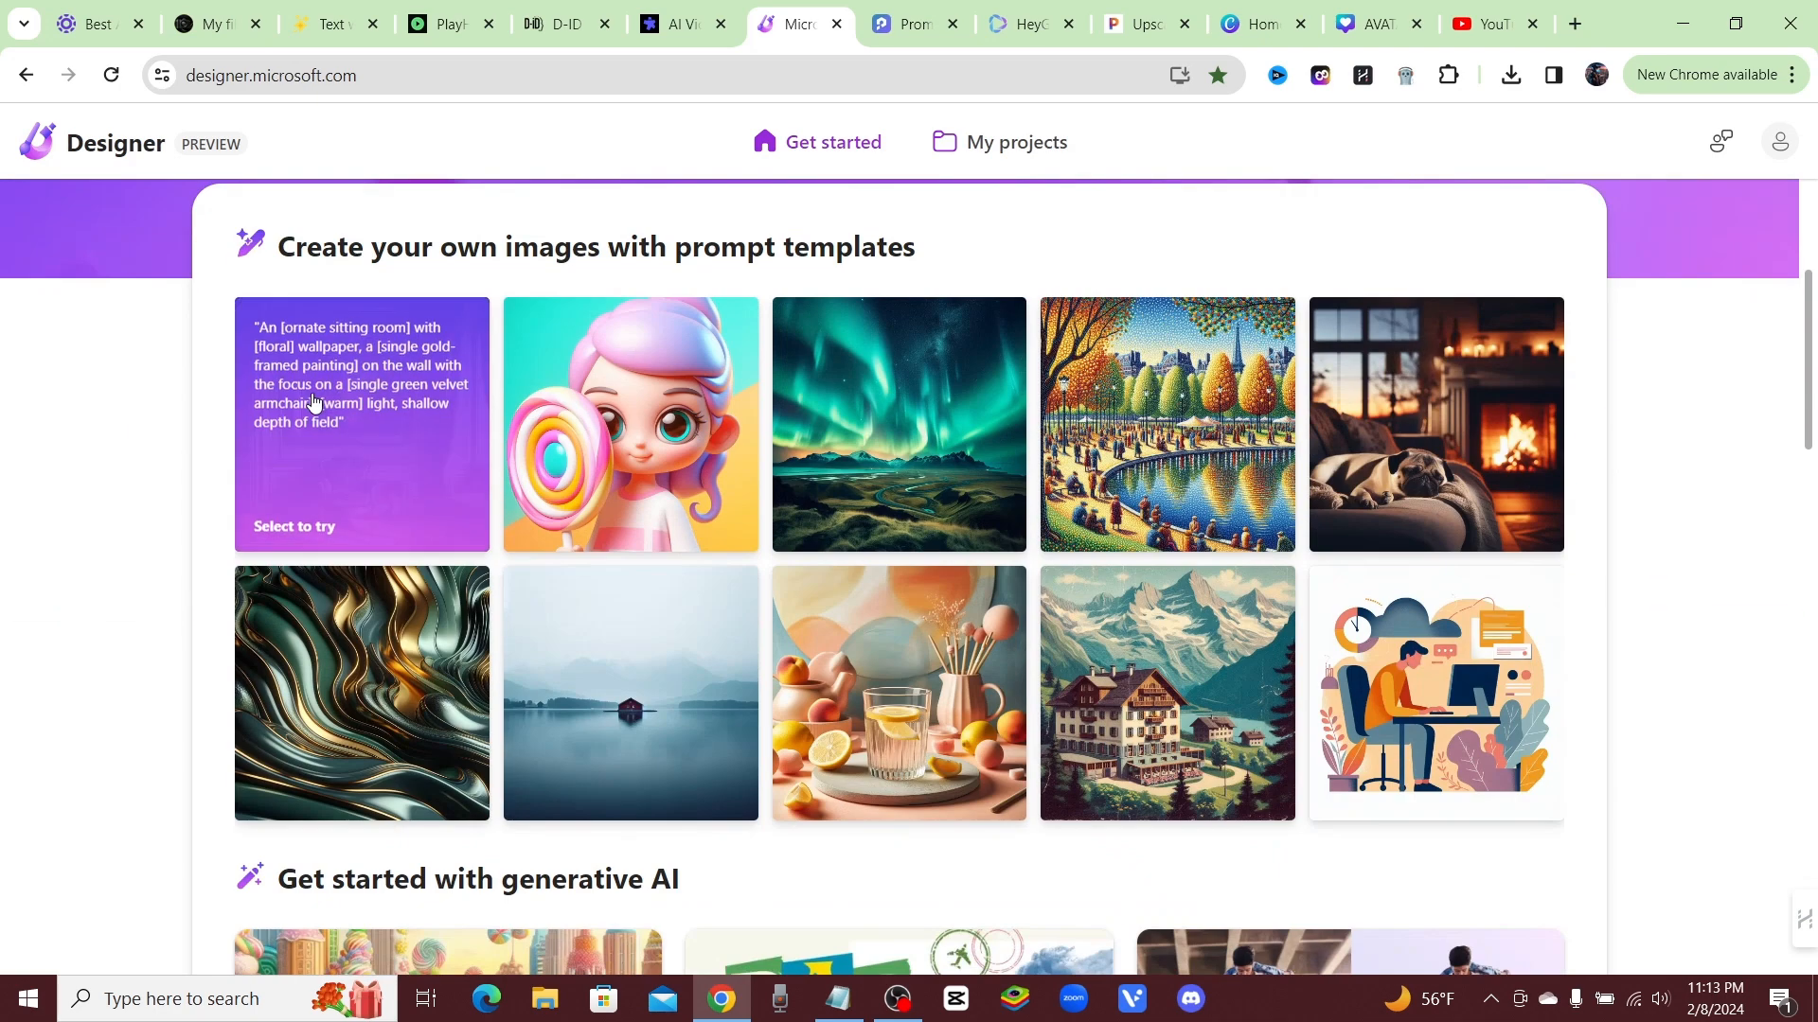
scroll(492, 431, "up", 3)
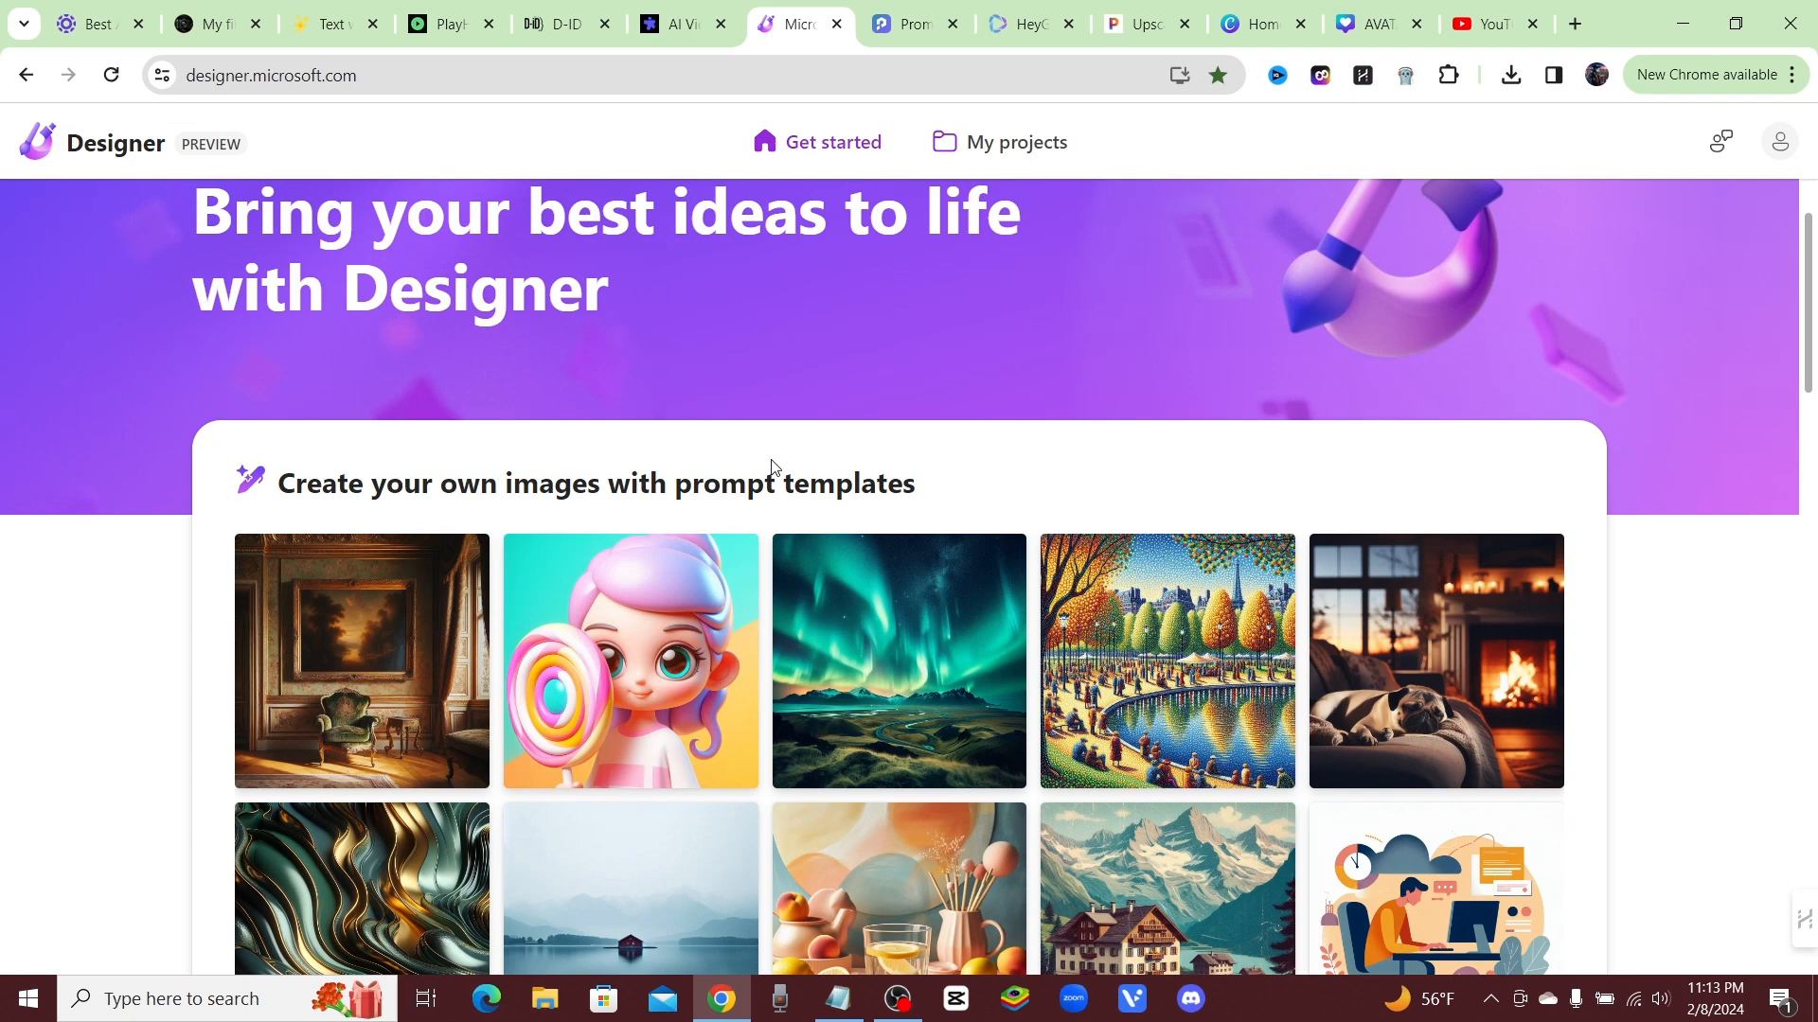
scroll(708, 545, "down", 4)
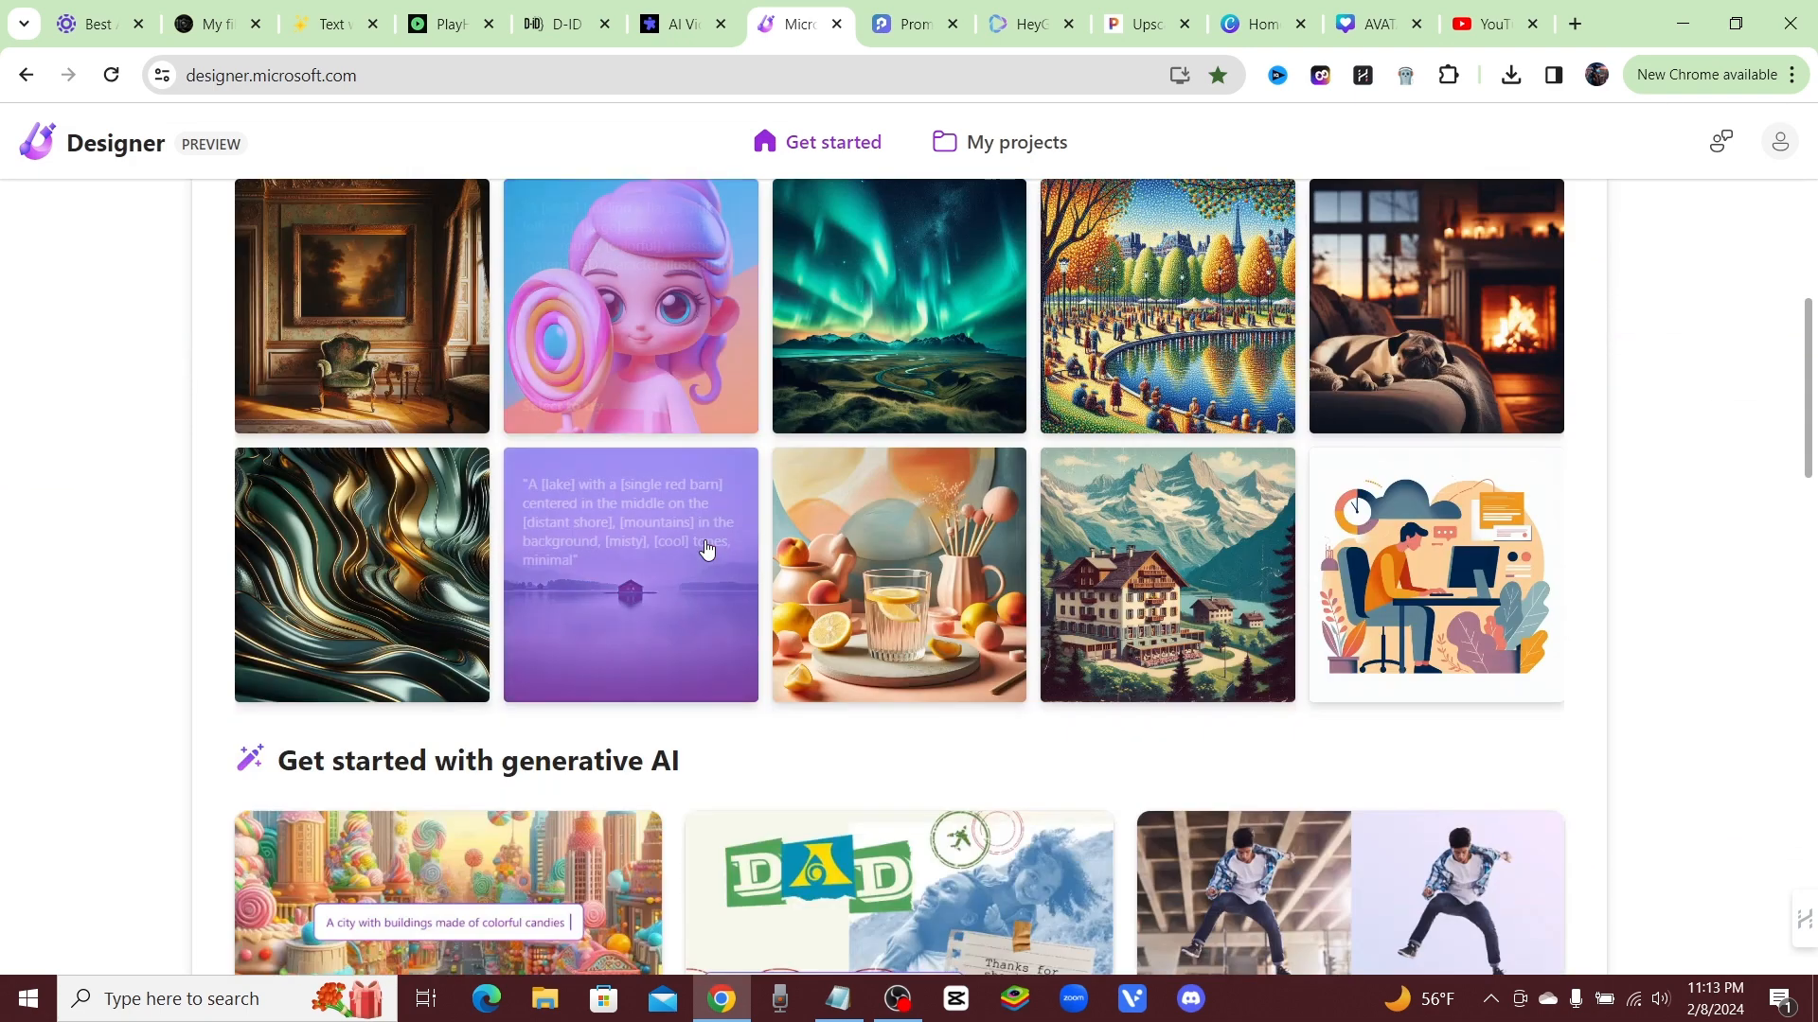
scroll(738, 531, "down", 4)
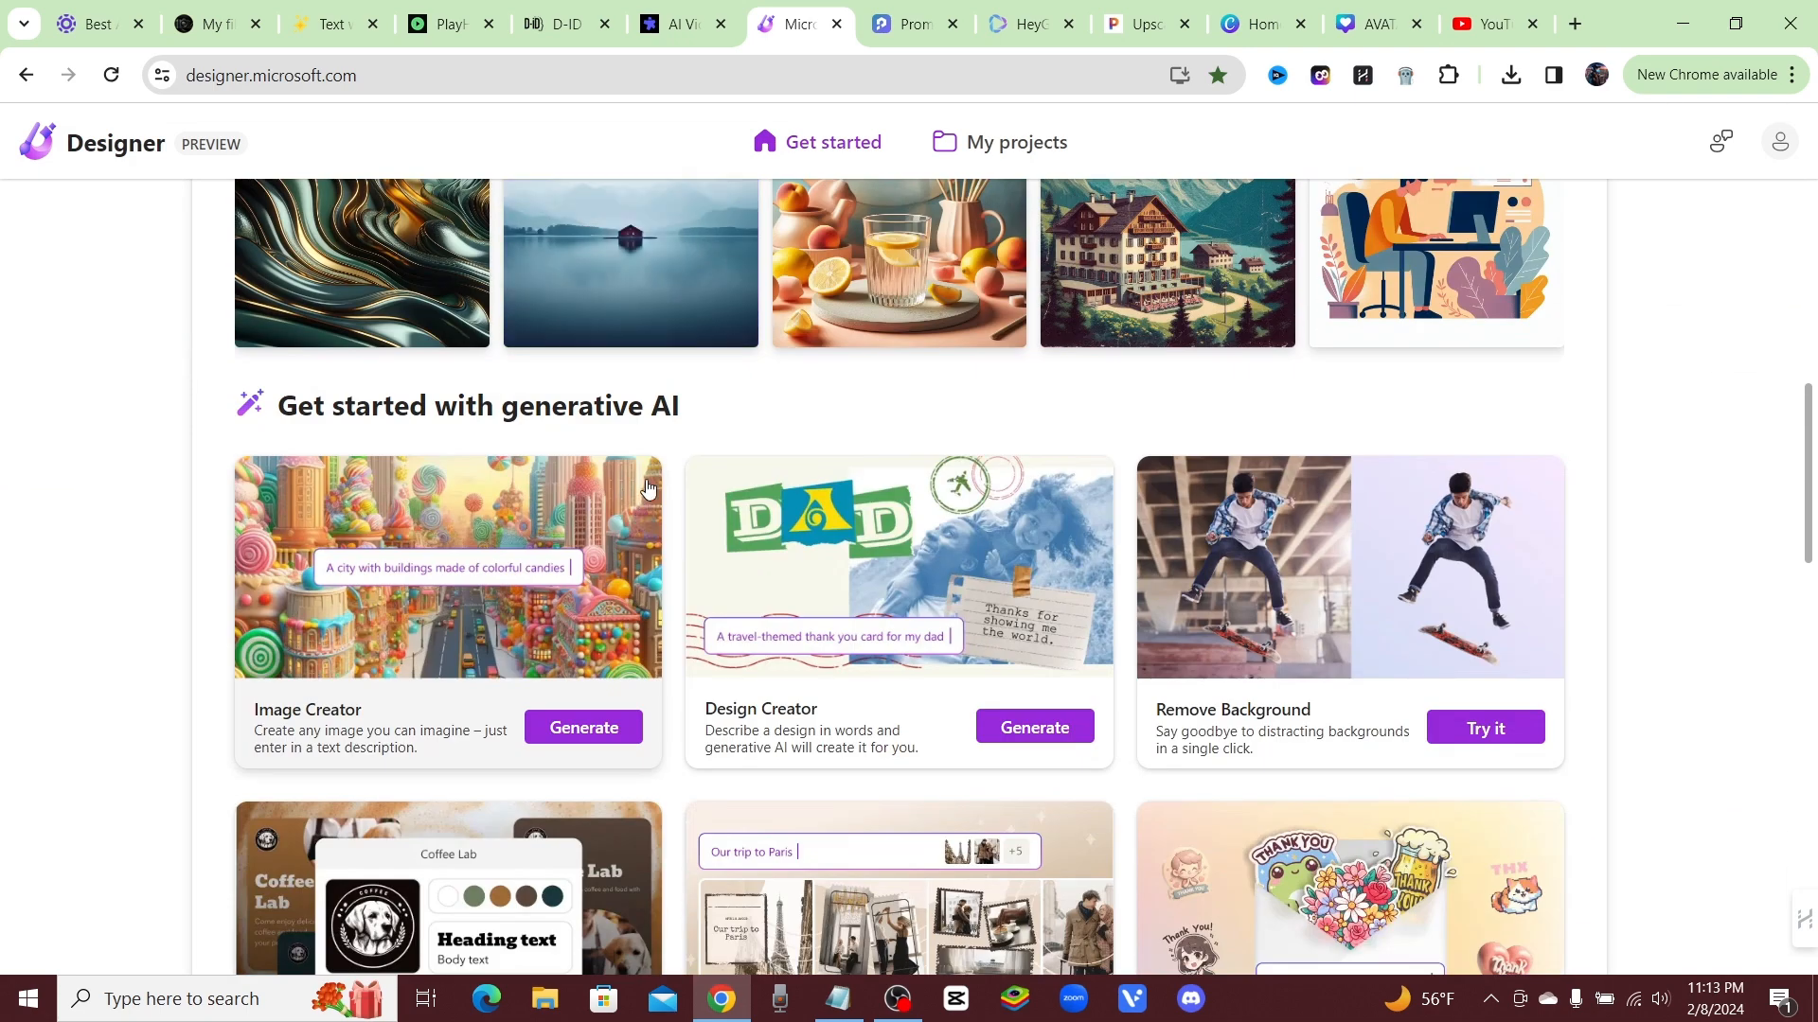
scroll(715, 461, "down", 2)
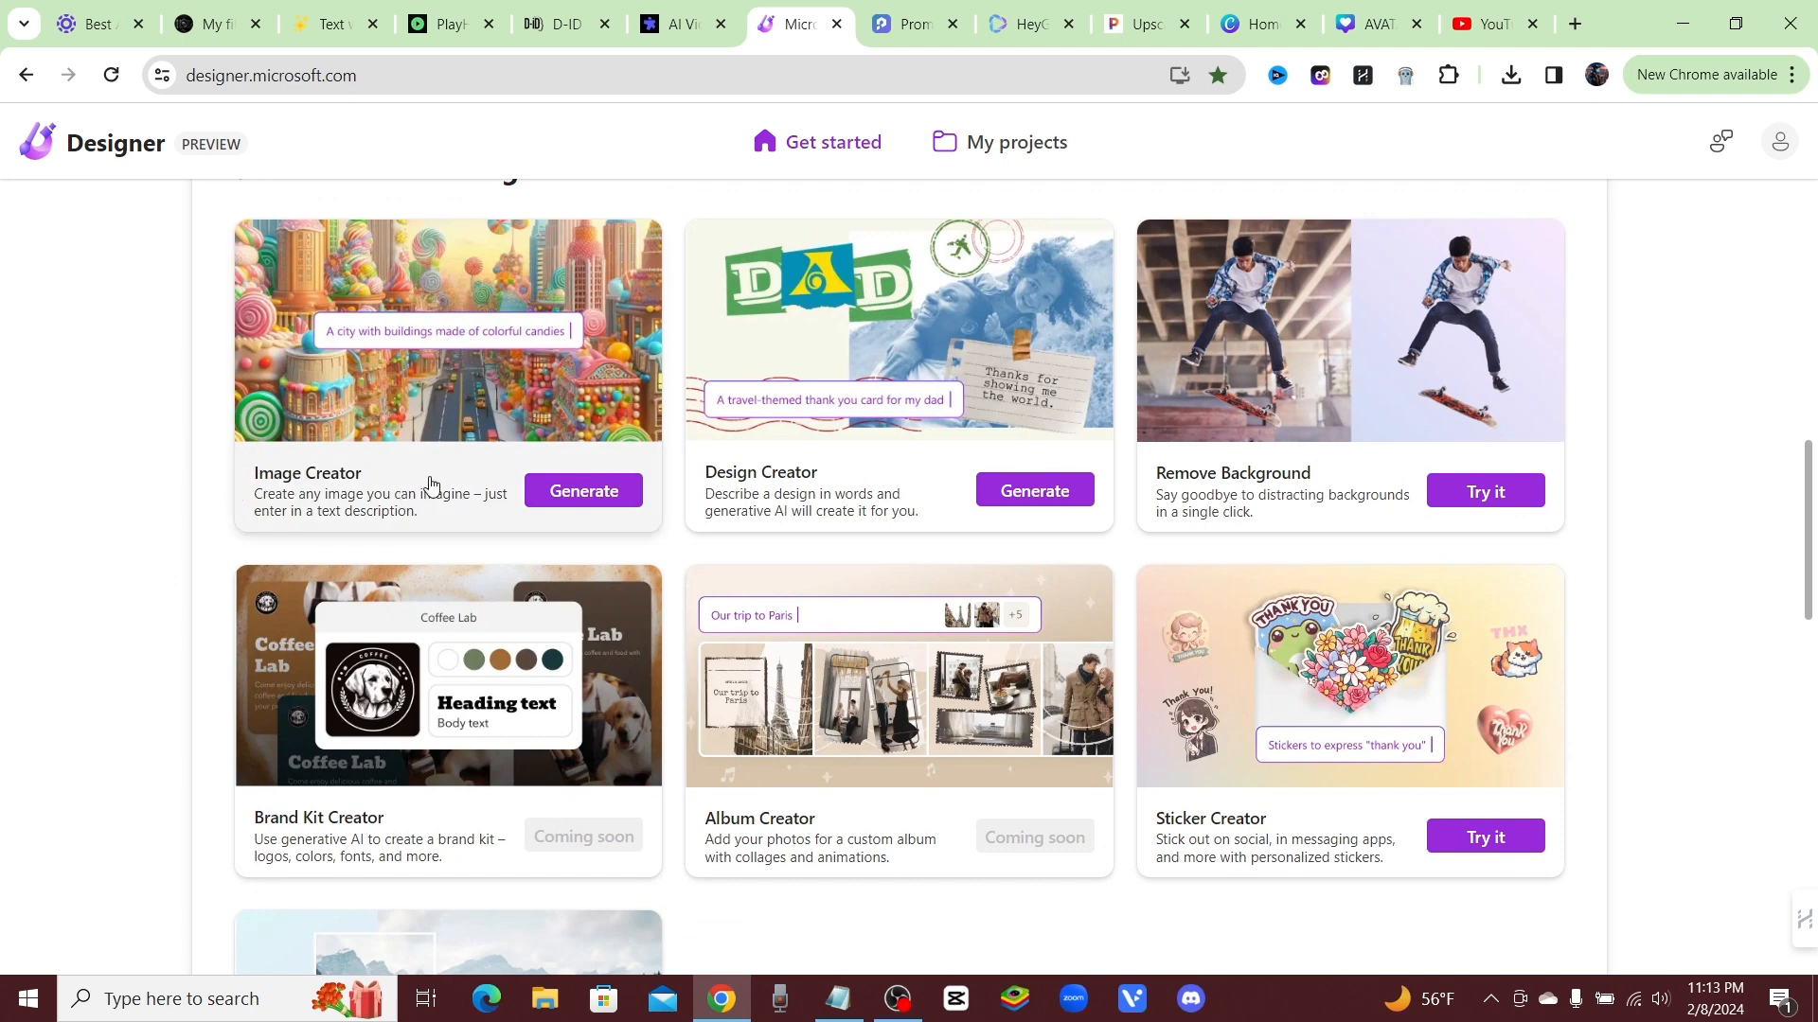
left_click(613, 494)
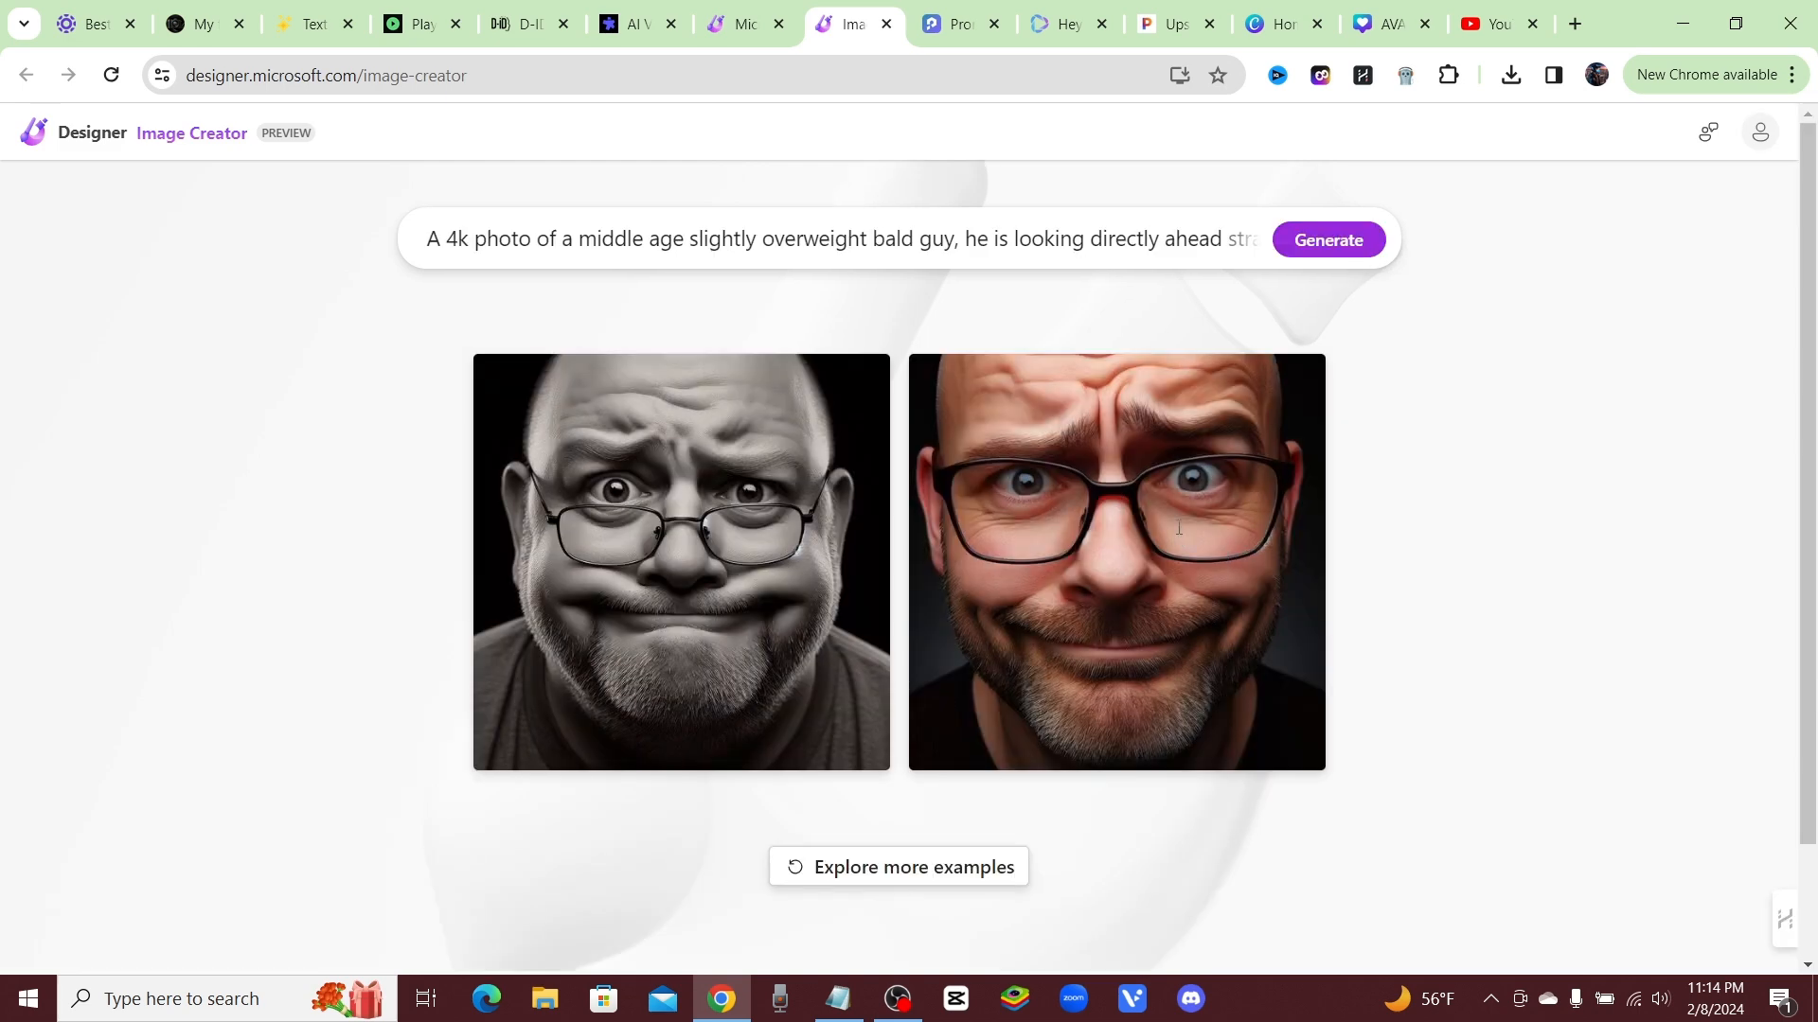
- Enlarge the color portrait of the bald man for inspection and generate another pair of images from the same prompt
left_click(1184, 532)
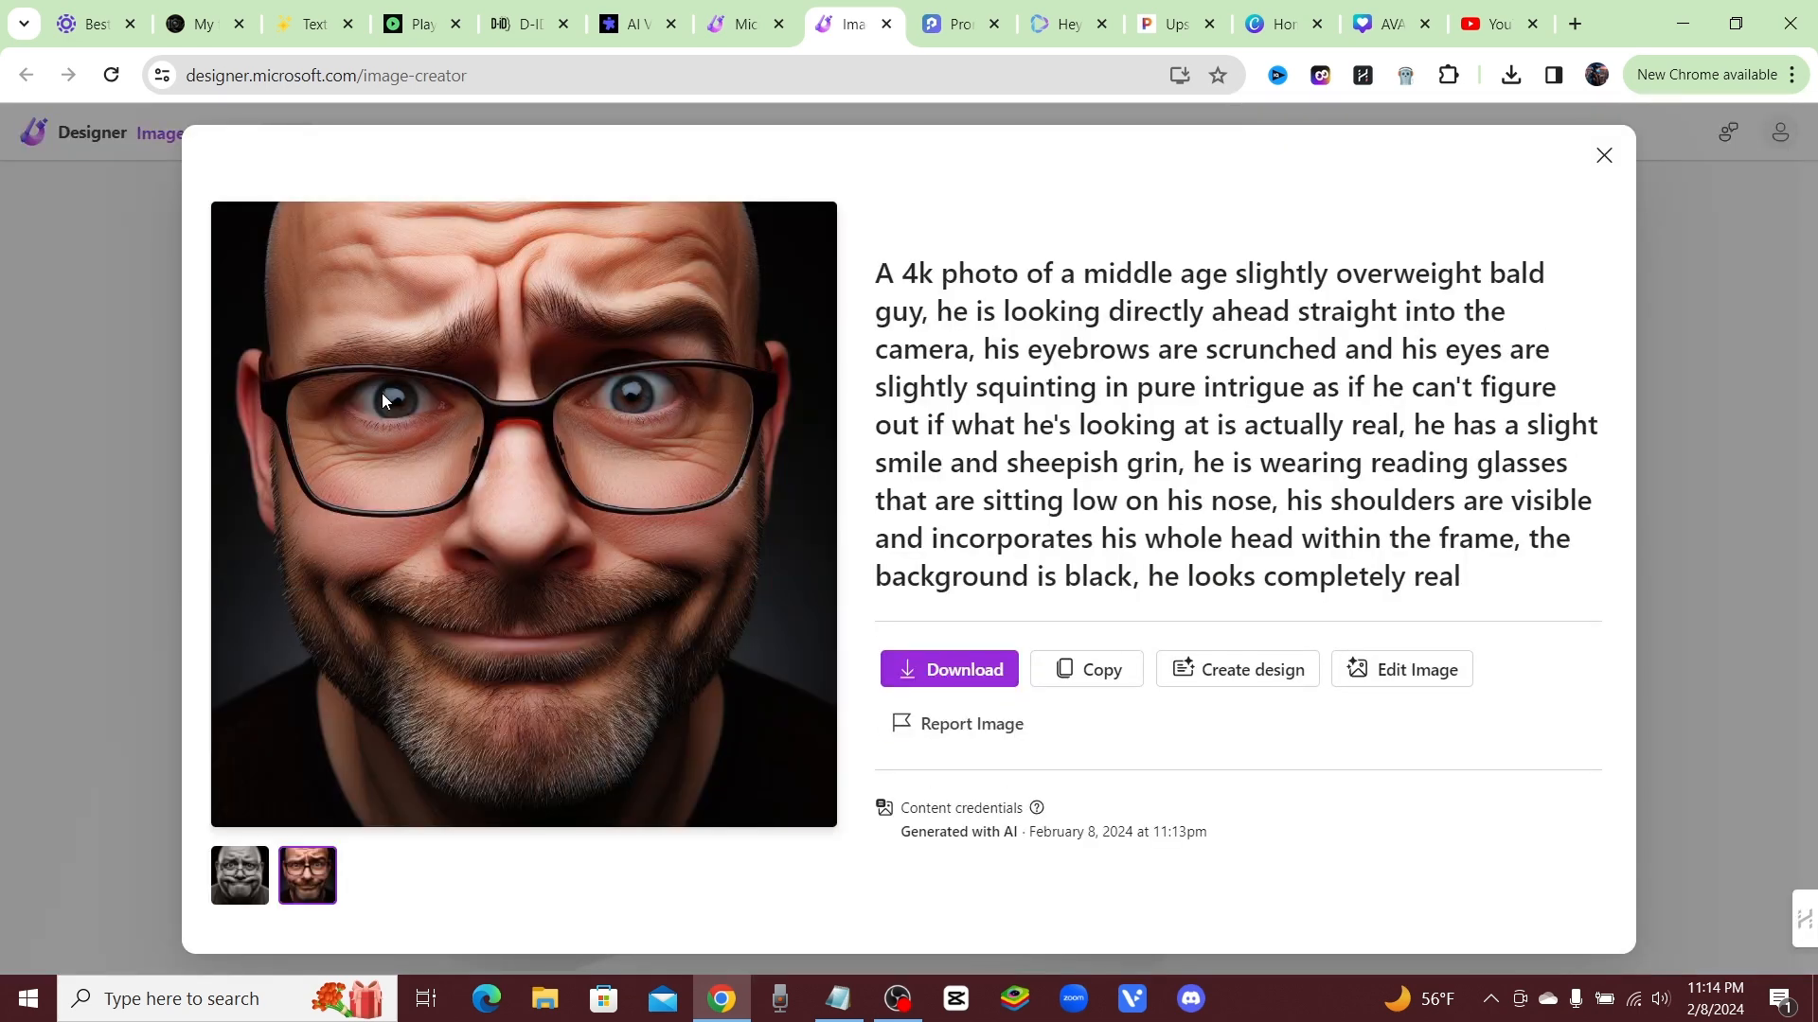
left_click(1639, 155)
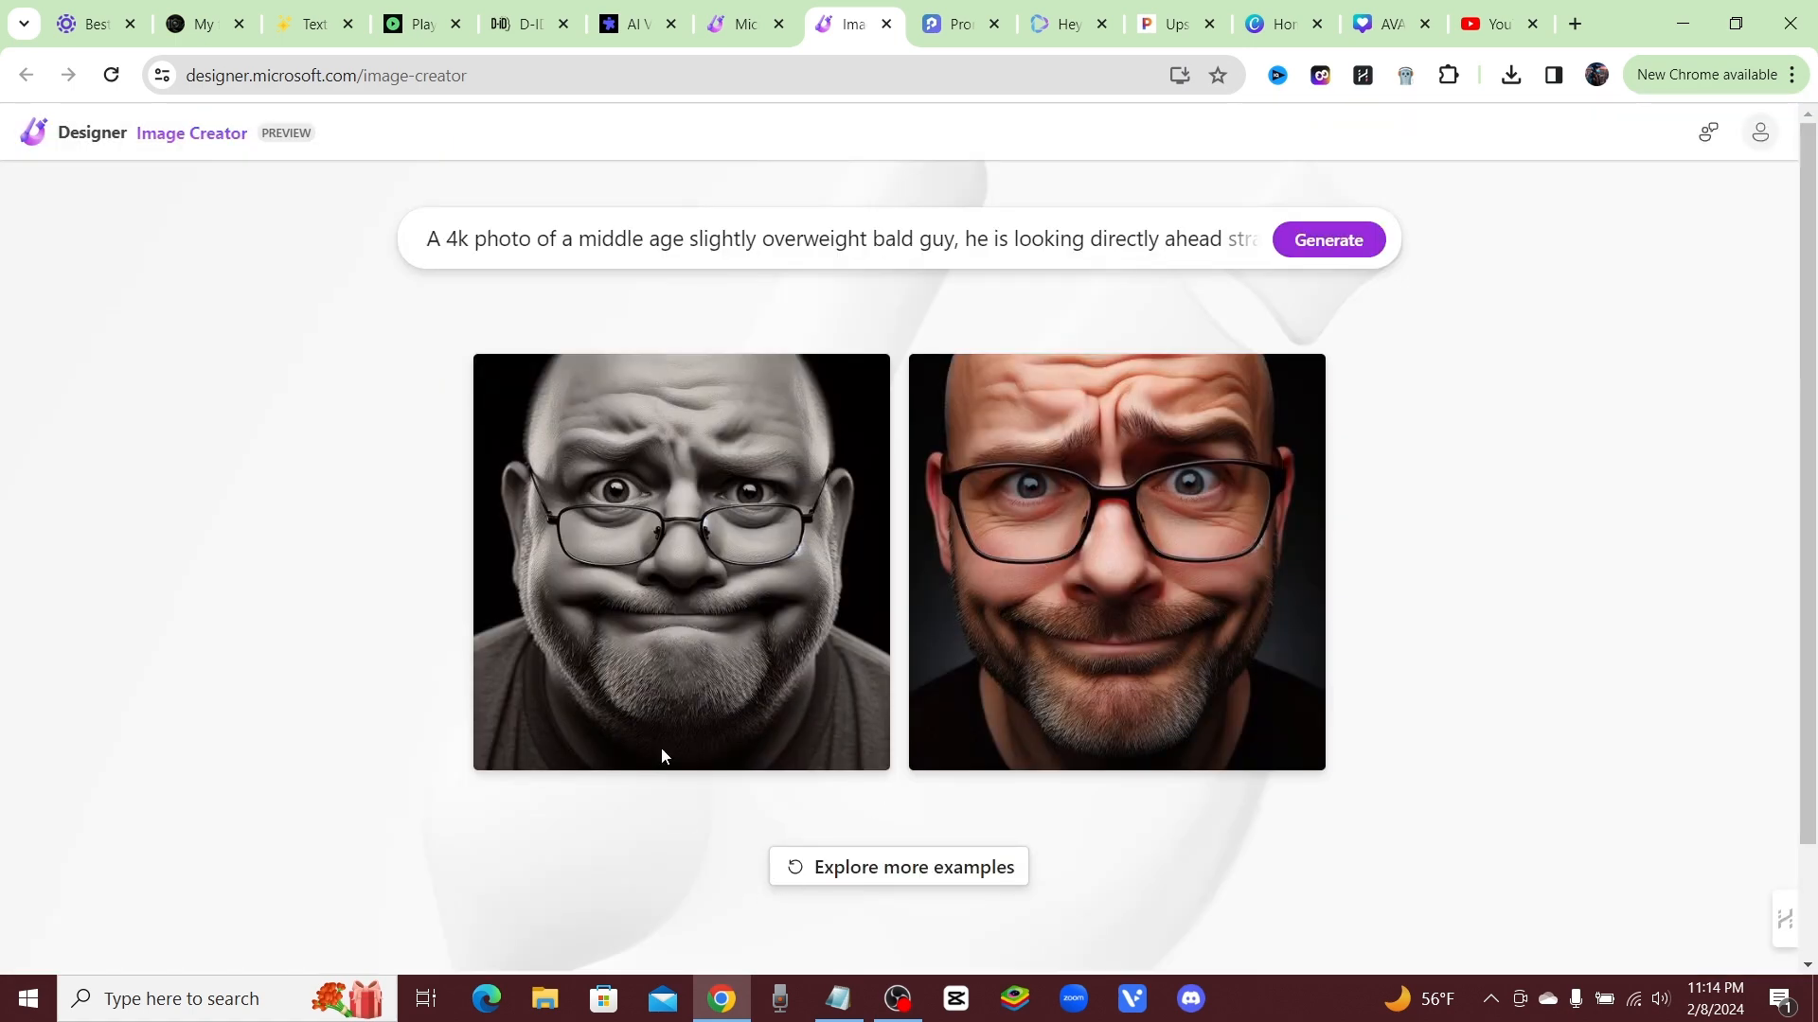
left_click(1336, 243)
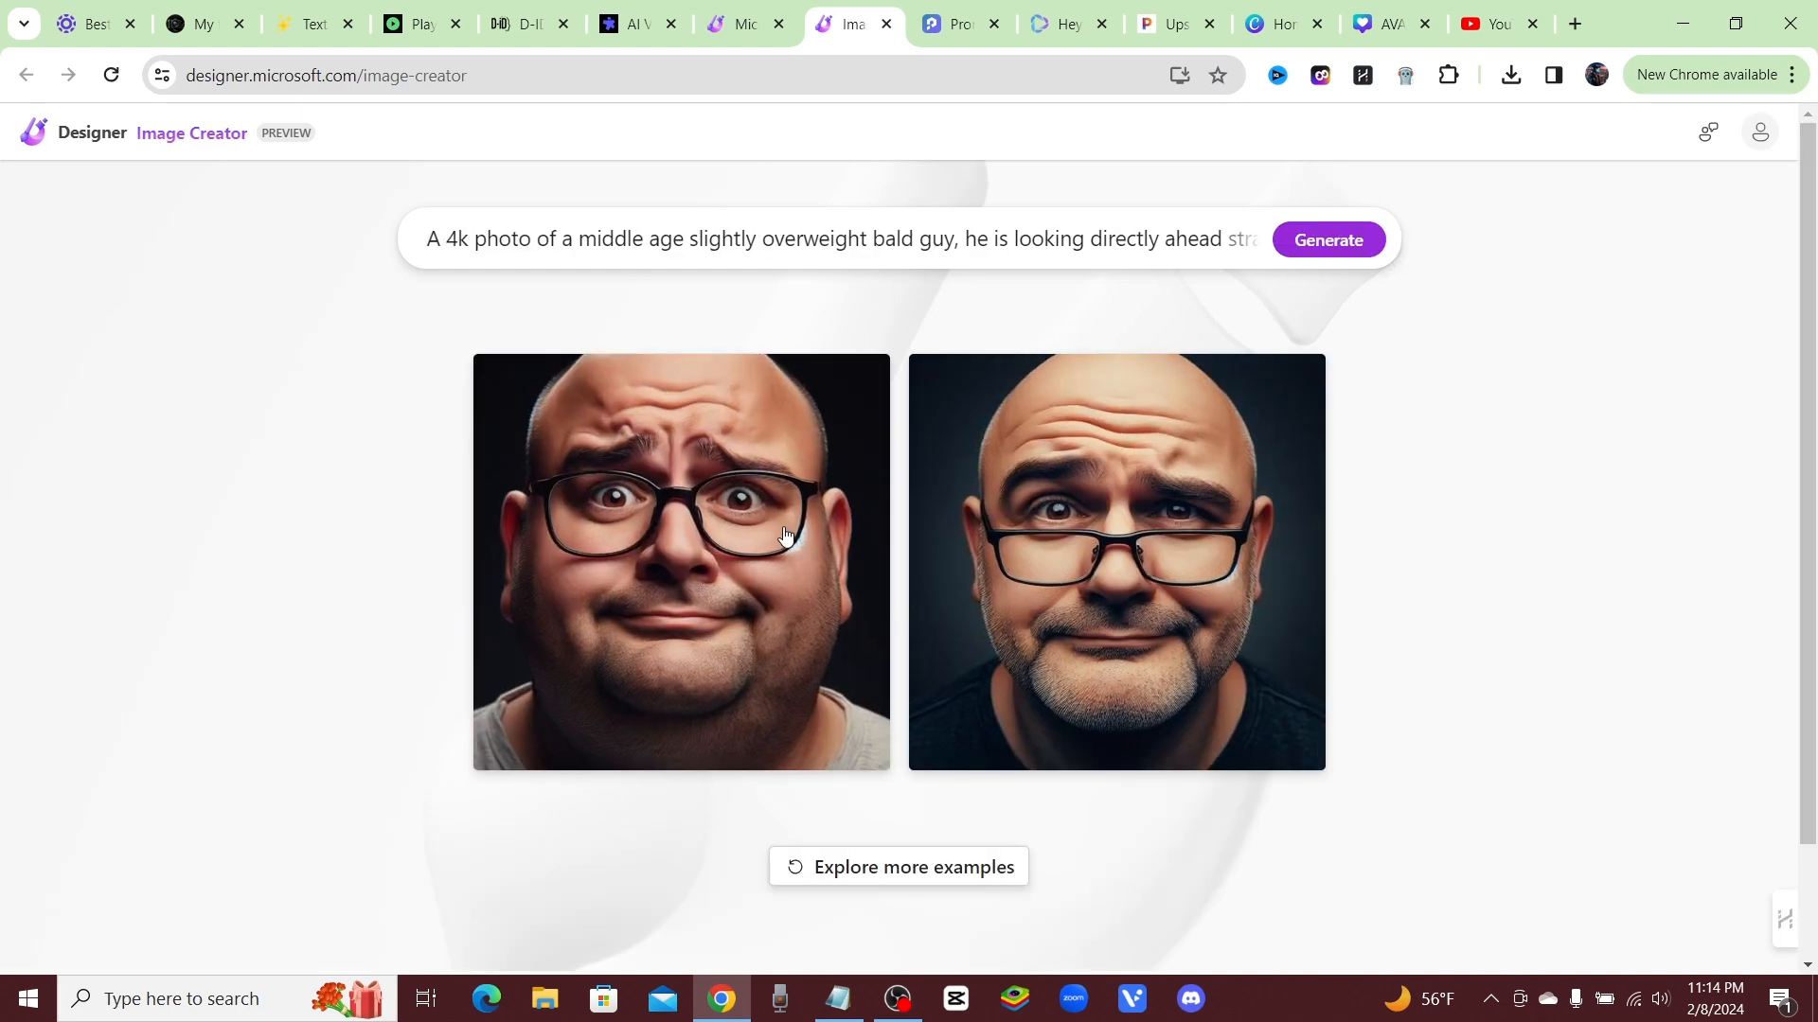
- Compare the two new portraits at full size and download the gray-bearded man with glasses low on his nose
left_click(1096, 600)
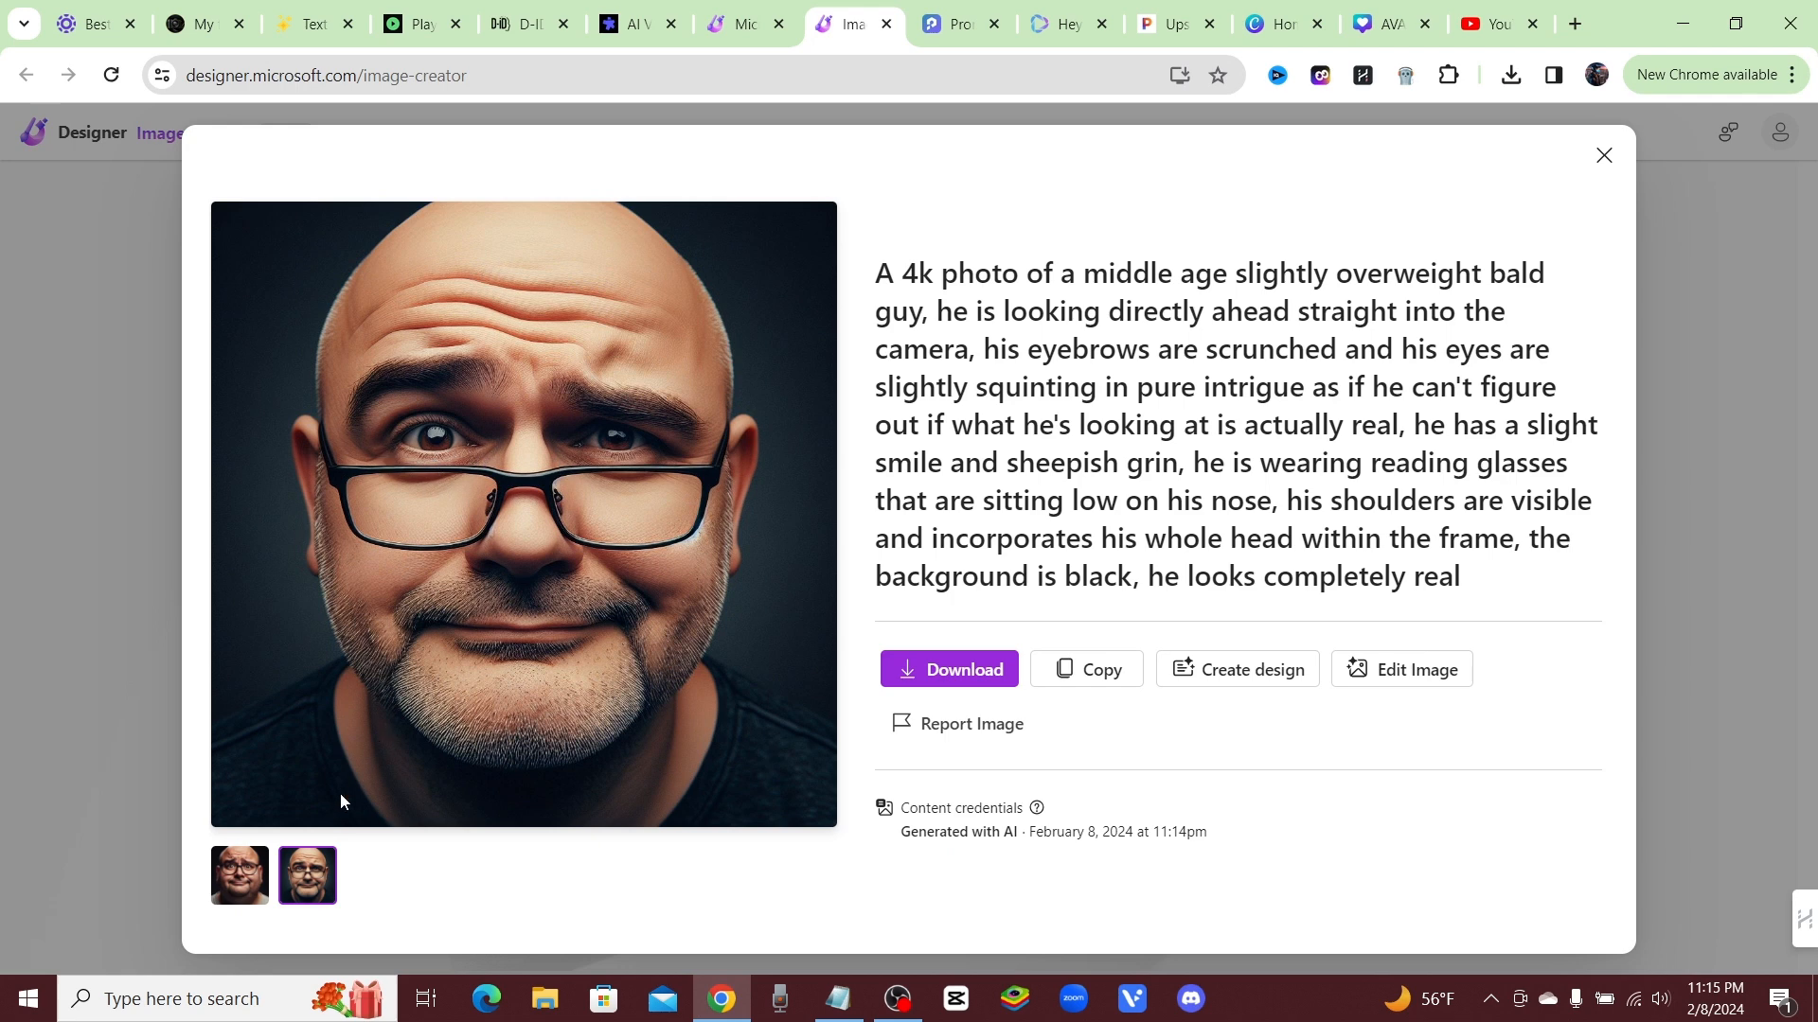
left_click(245, 864)
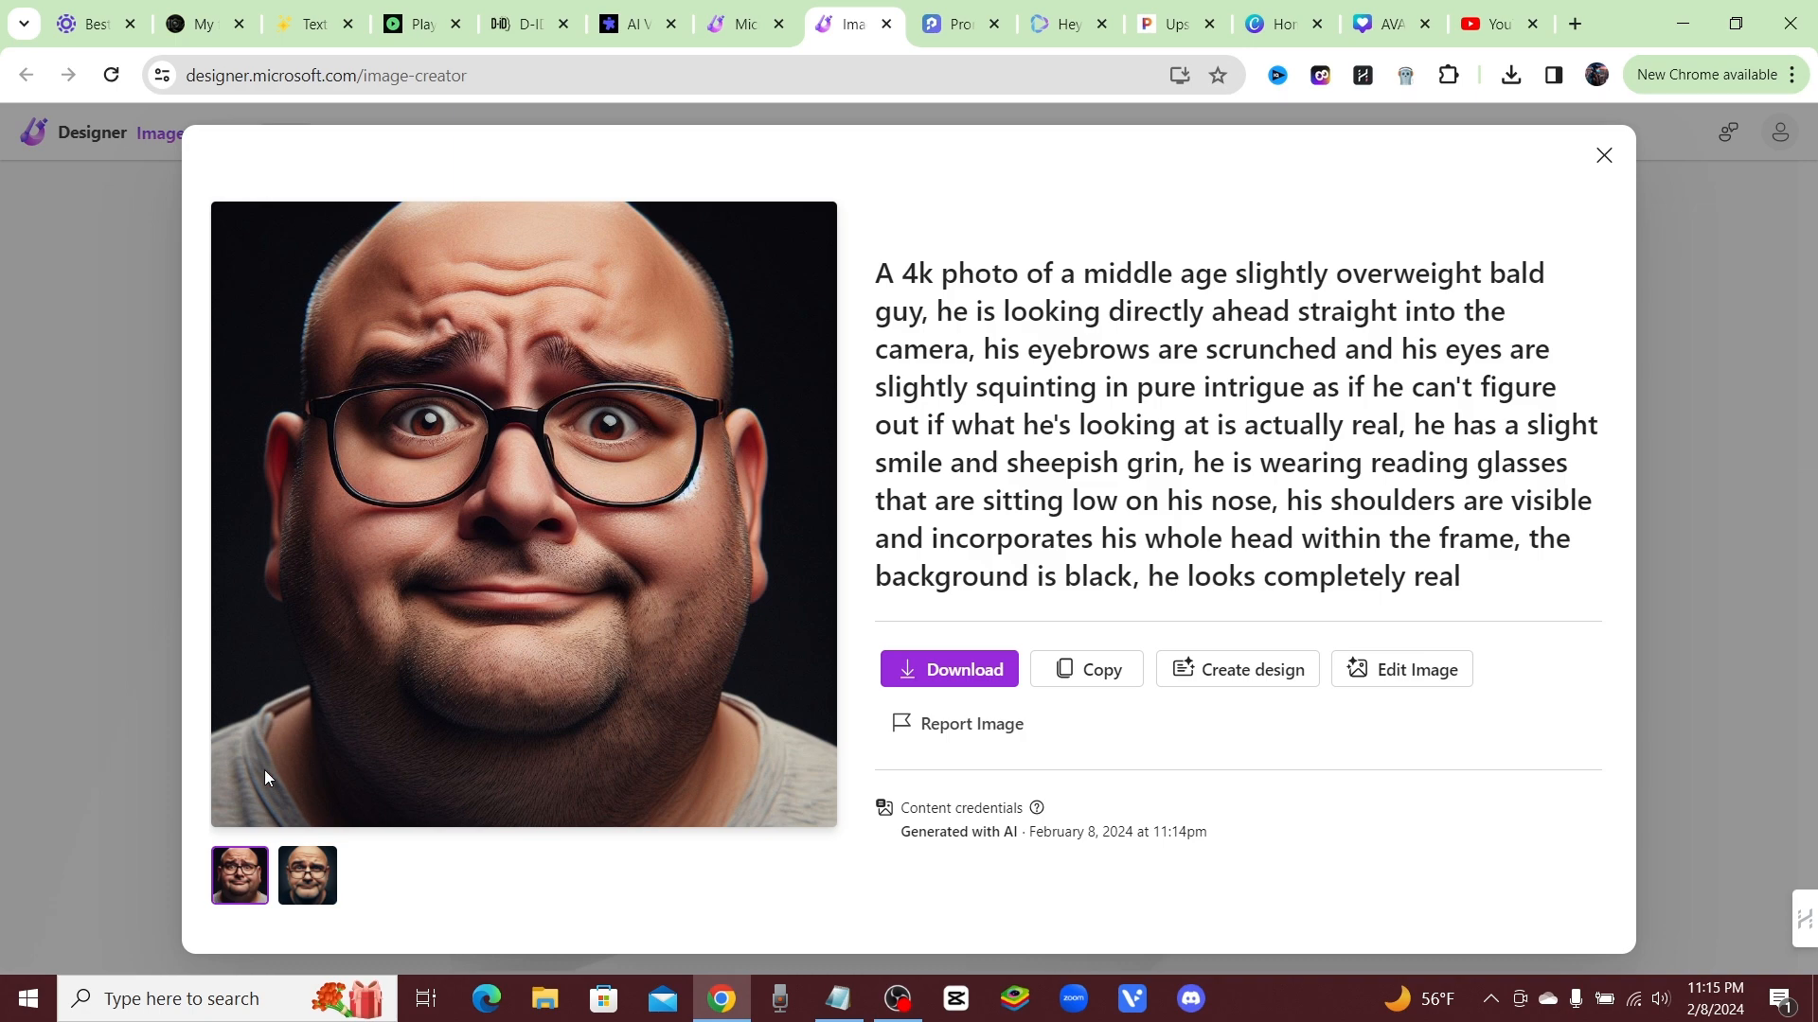
left_click(308, 873)
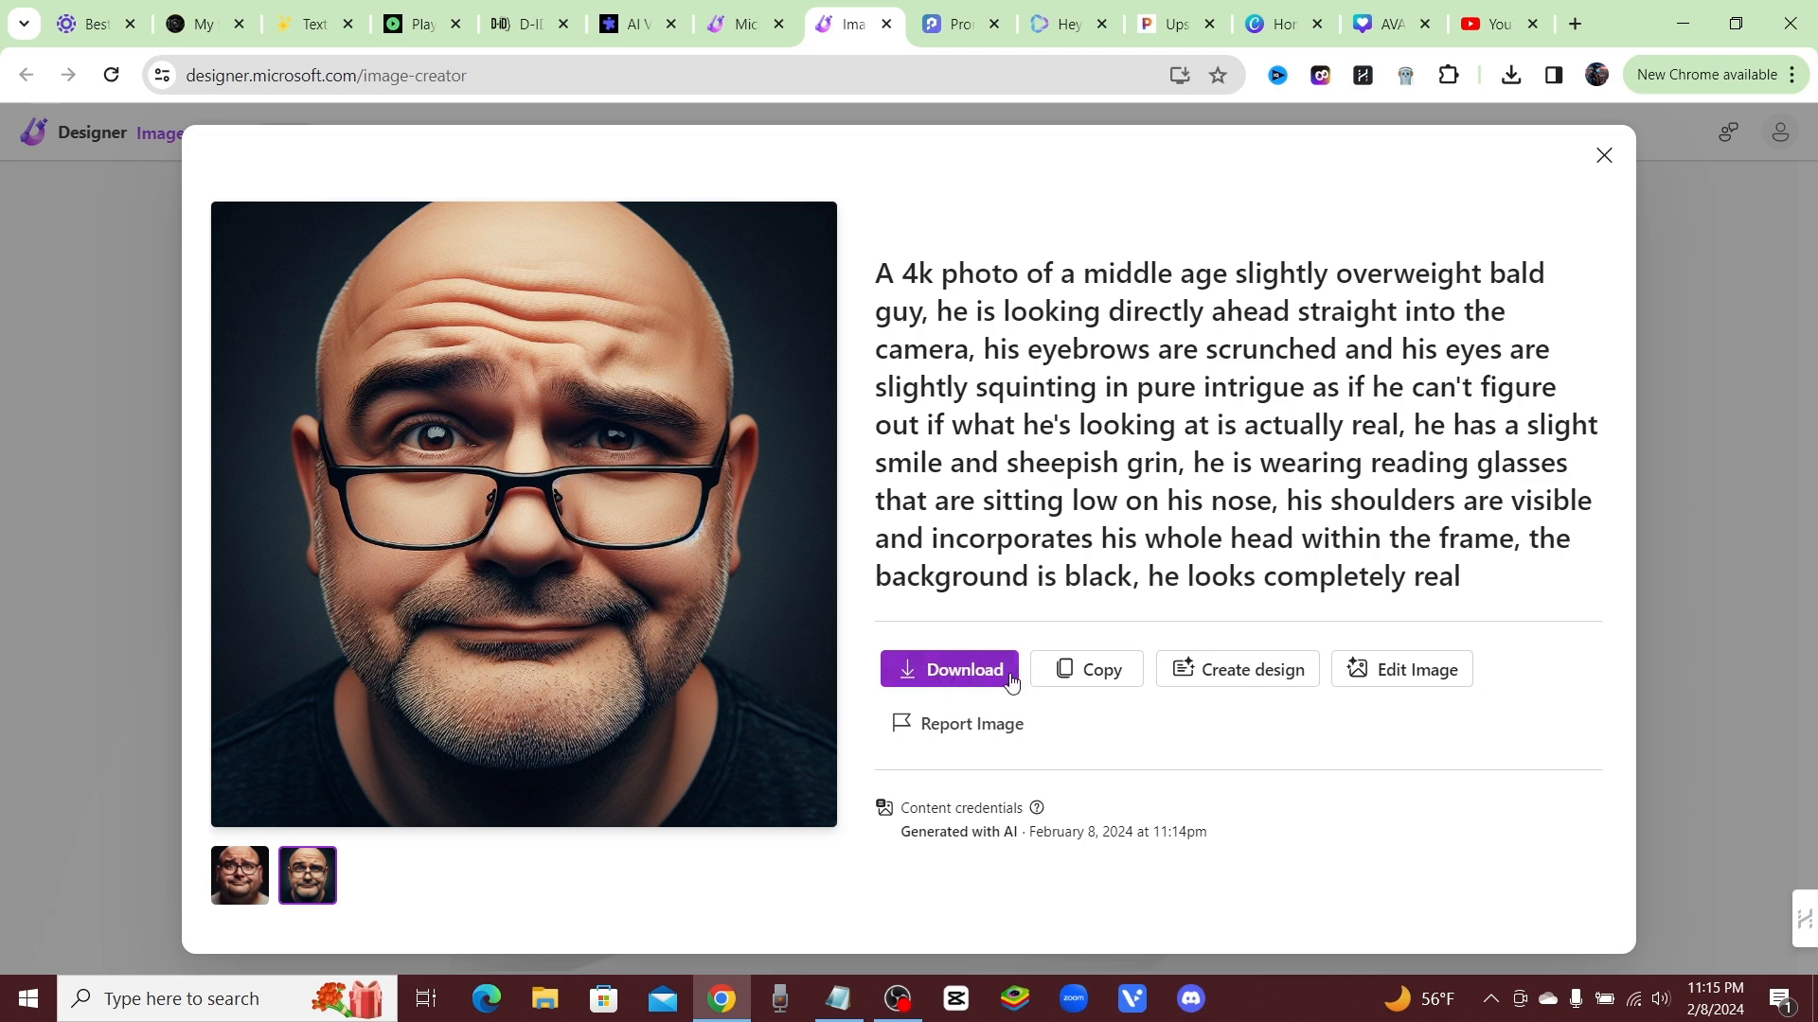
left_click(965, 692)
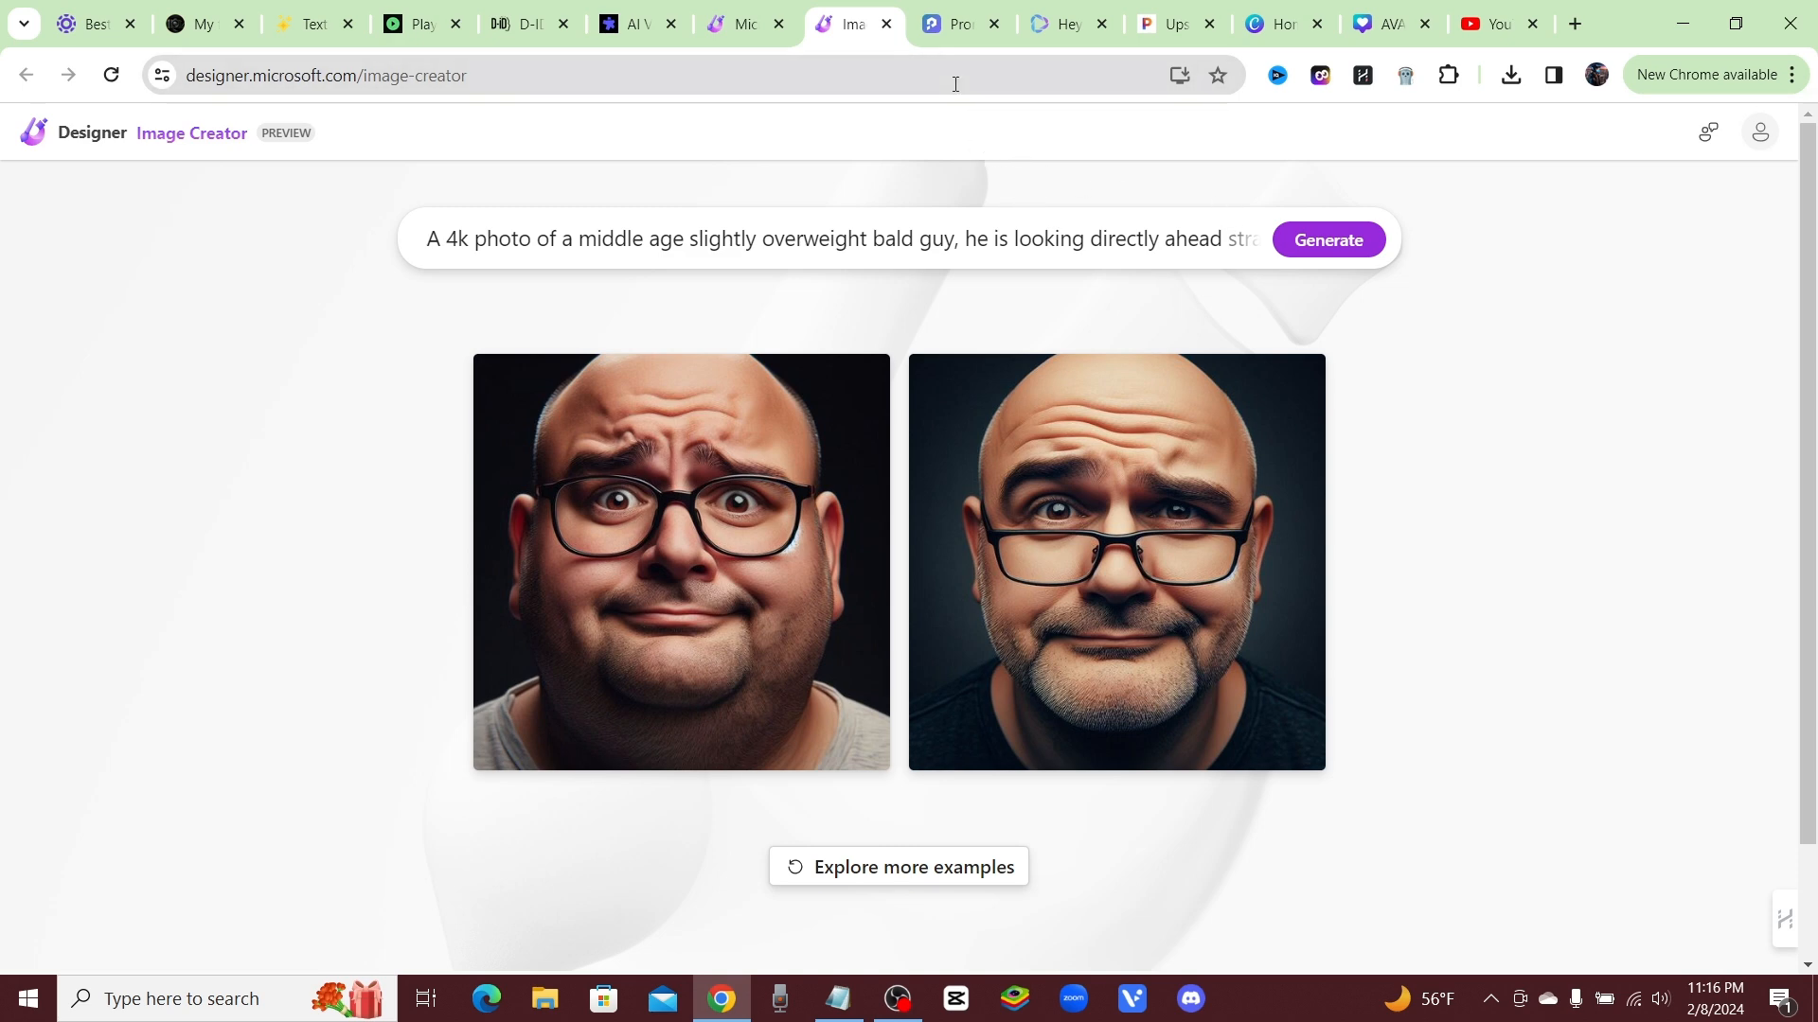
- Switch to PromeAI and open its Outpainting tool from the image editing tools
left_click(958, 27)
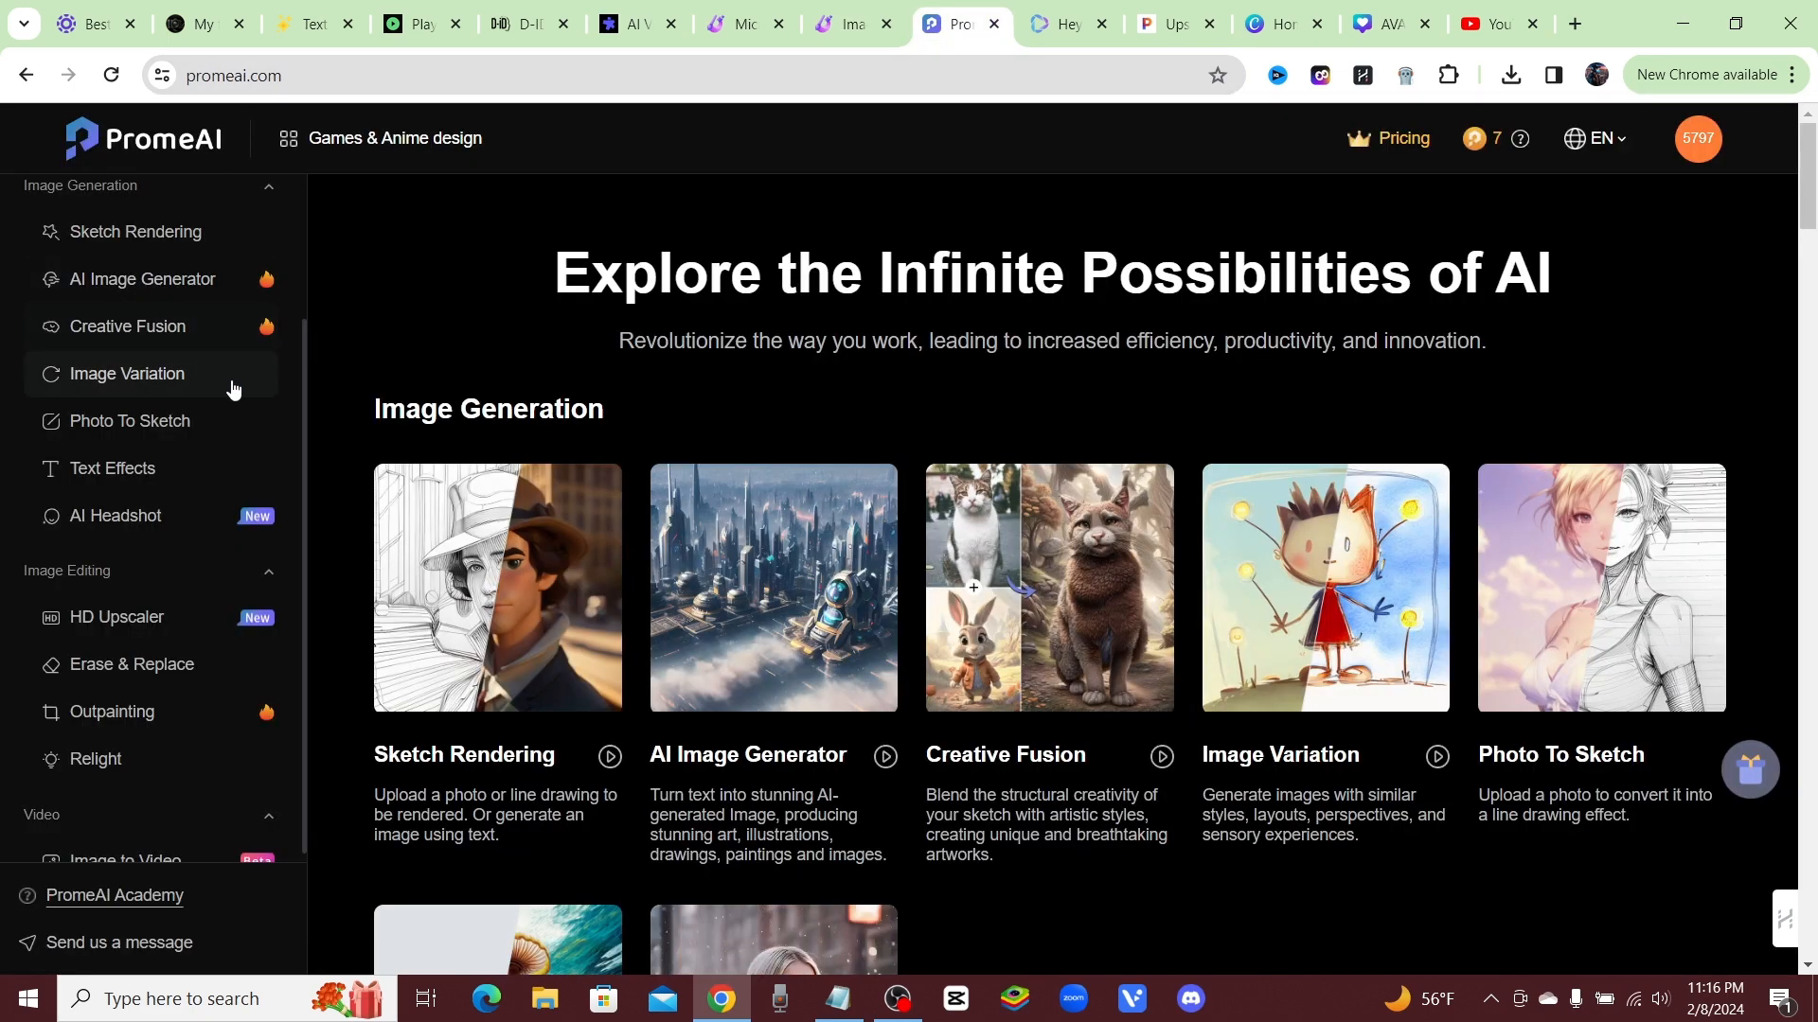
scroll(443, 355, "down", 10)
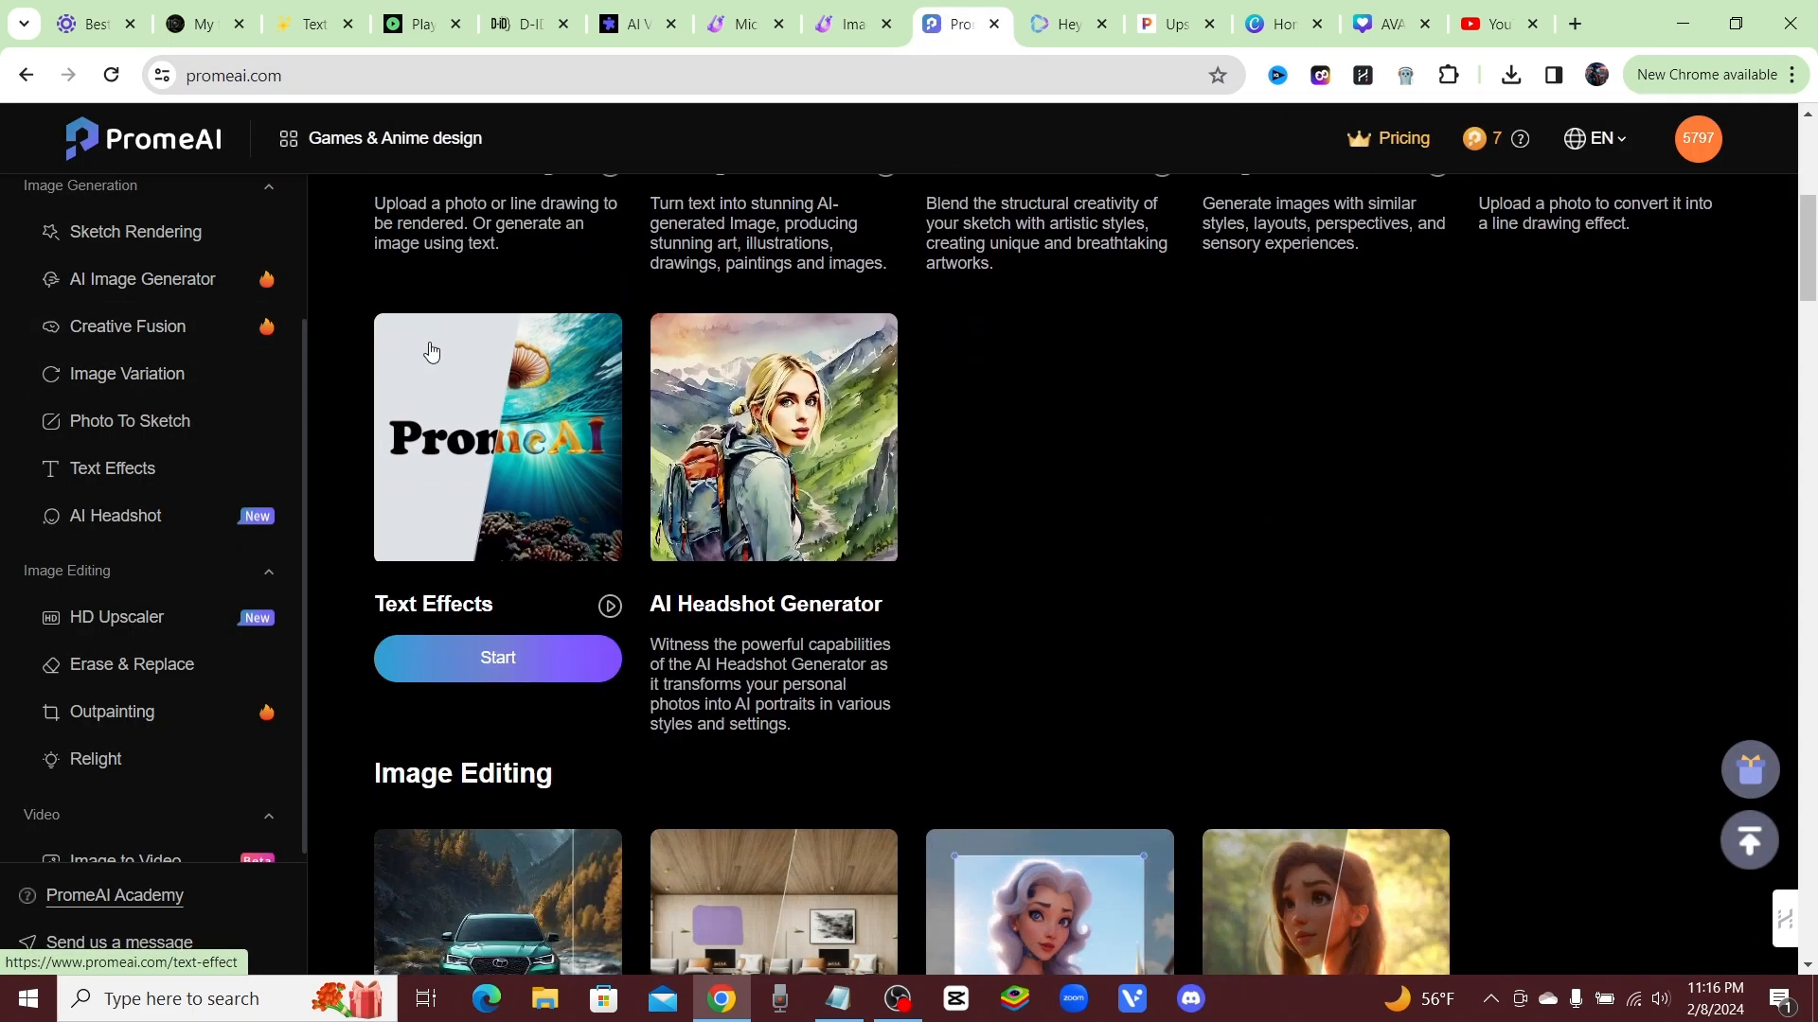
scroll(421, 346, "up", 2)
scroll(416, 346, "down", 3)
scroll(406, 343, "up", 1)
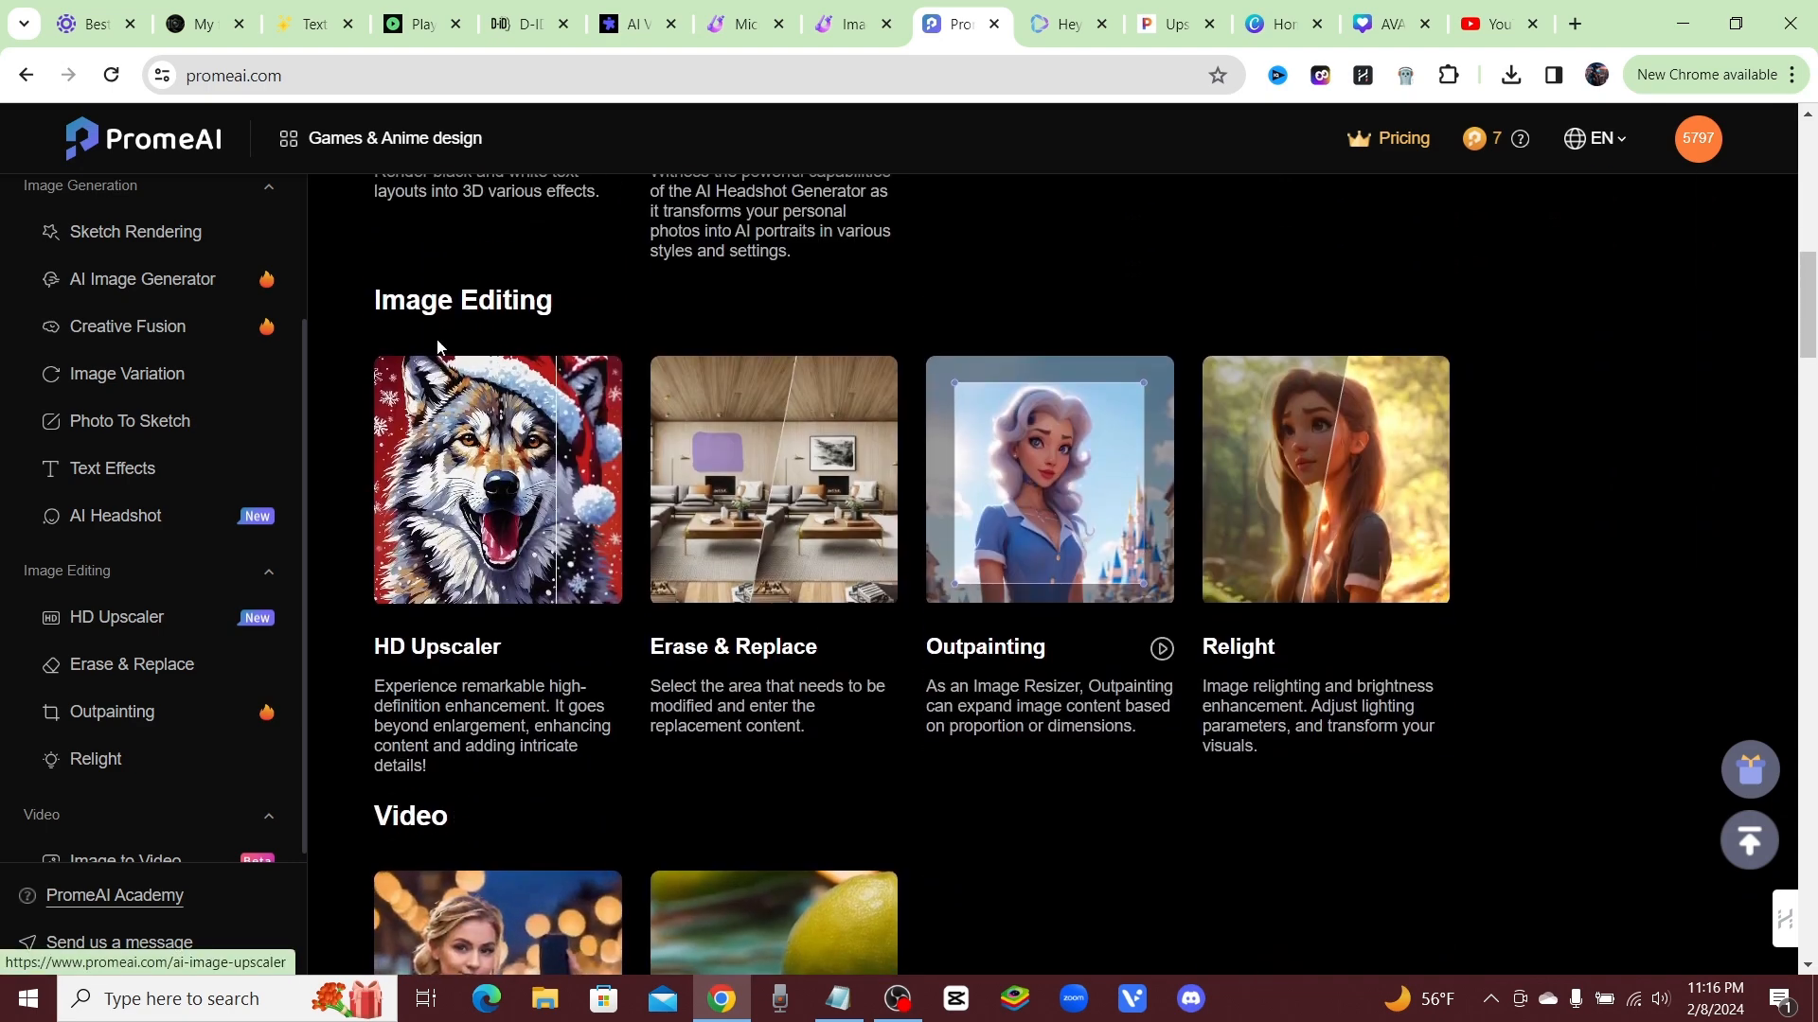
left_click(1065, 501)
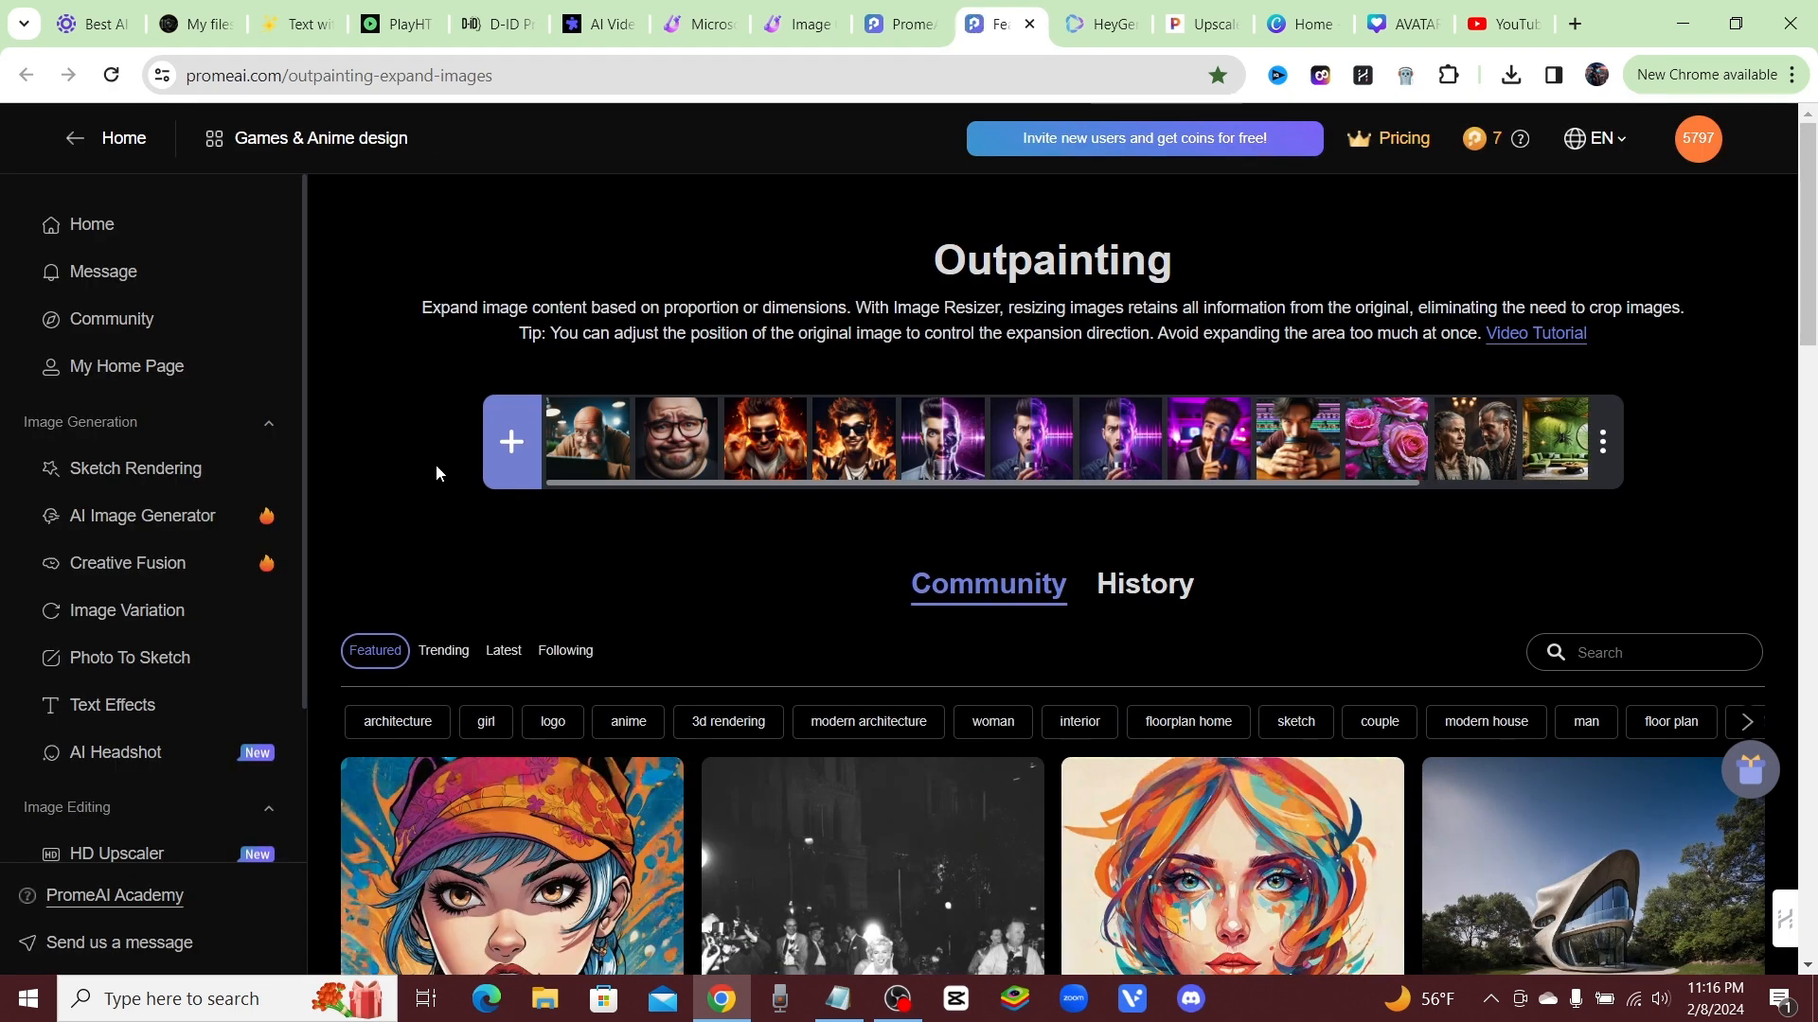
- Upload the bald man's portrait for outpainting and set the expansion scale to the wide 2184x1228 format
left_click(584, 452)
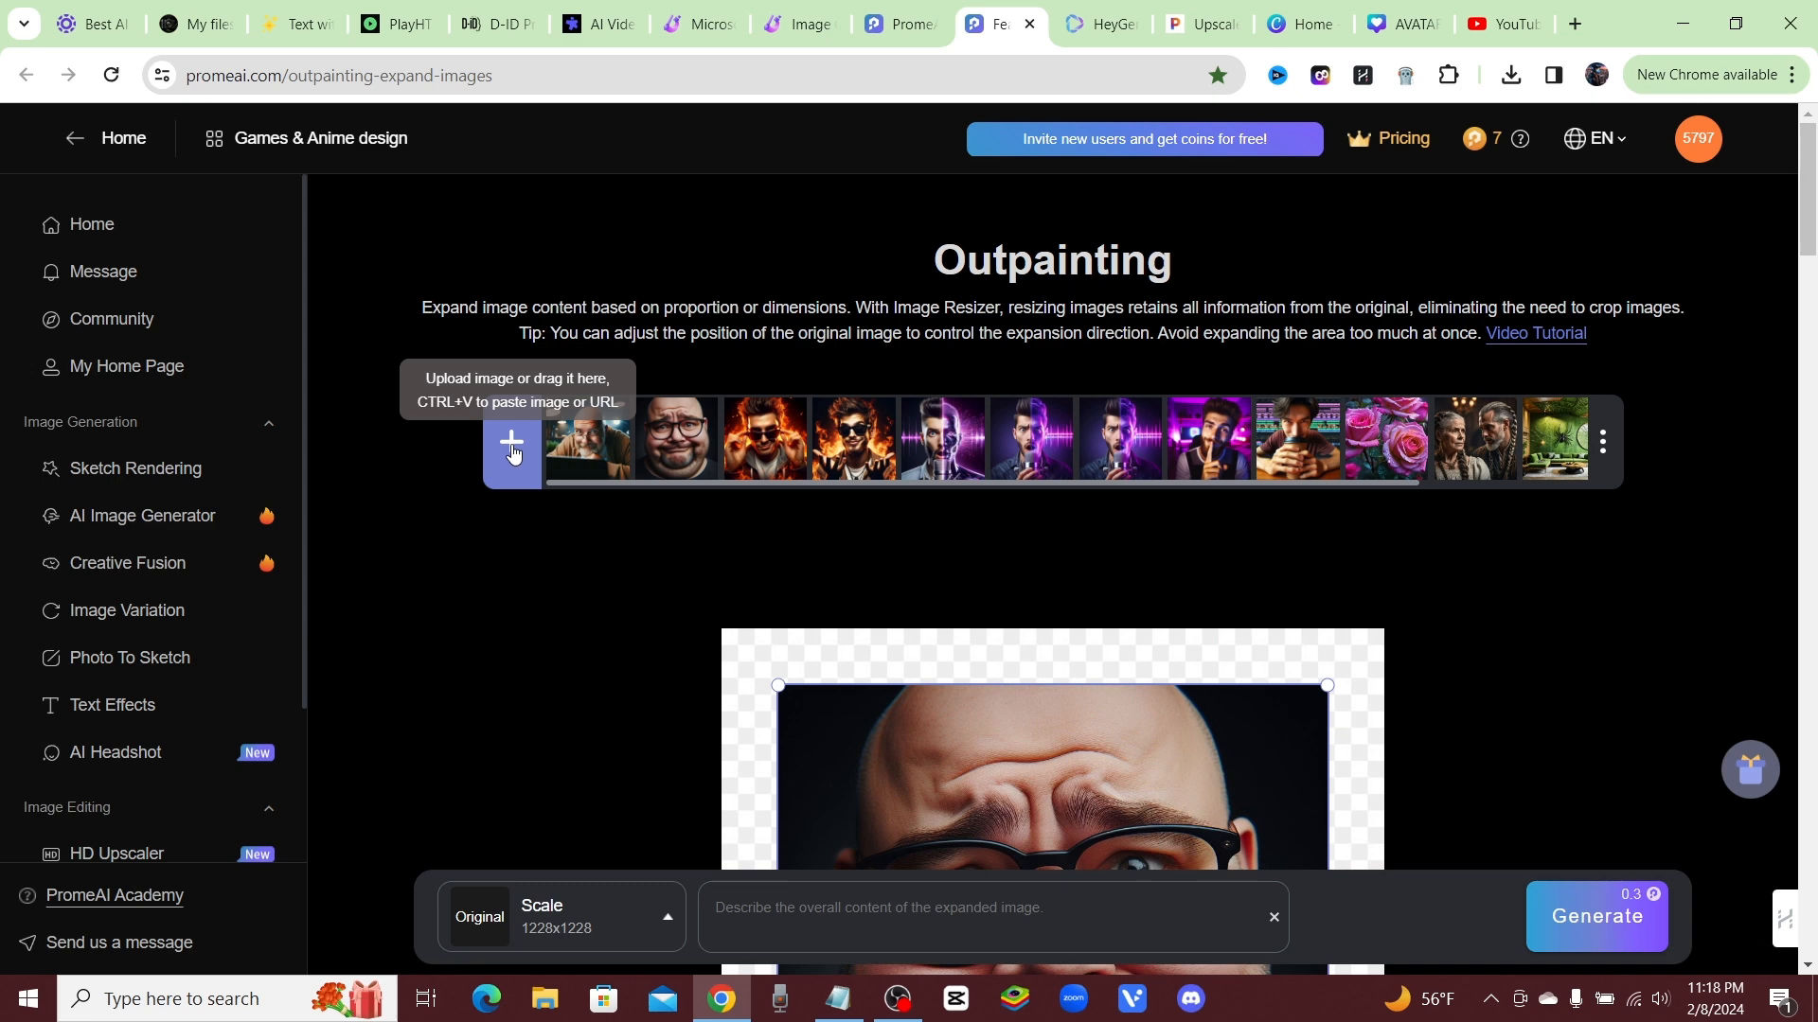
scroll(1439, 629, "down", 2)
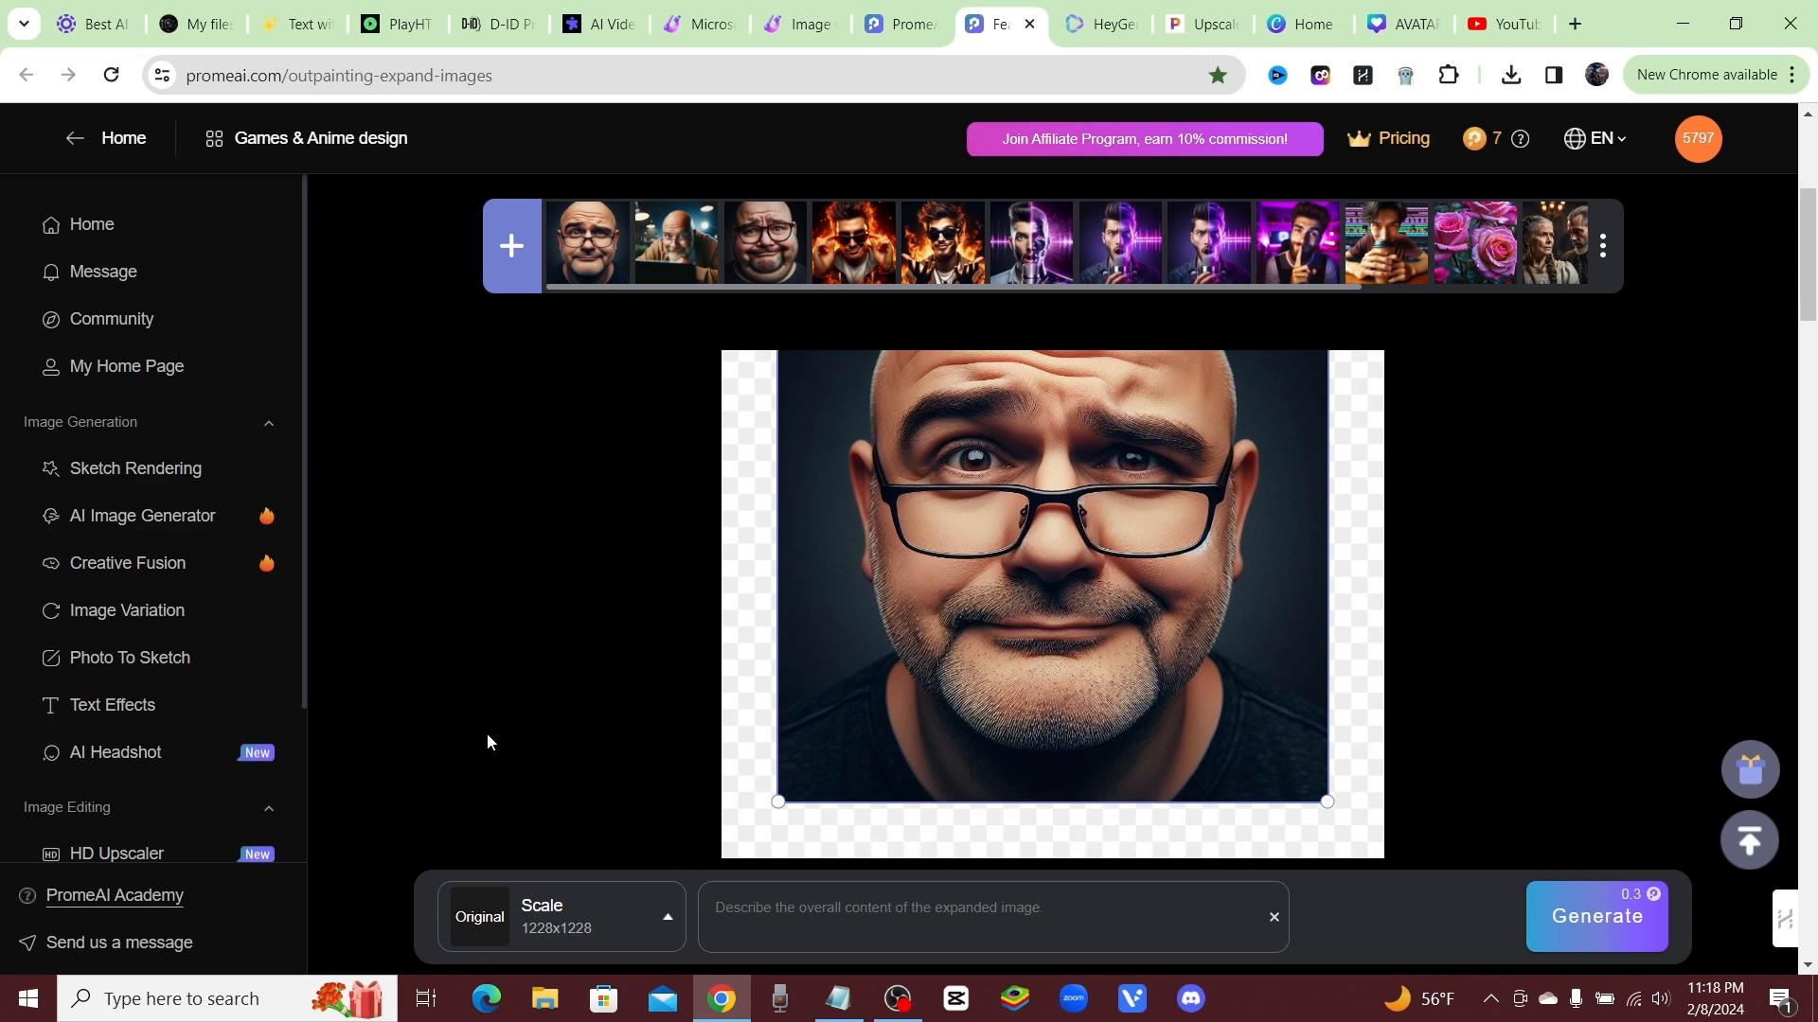
left_click(483, 919)
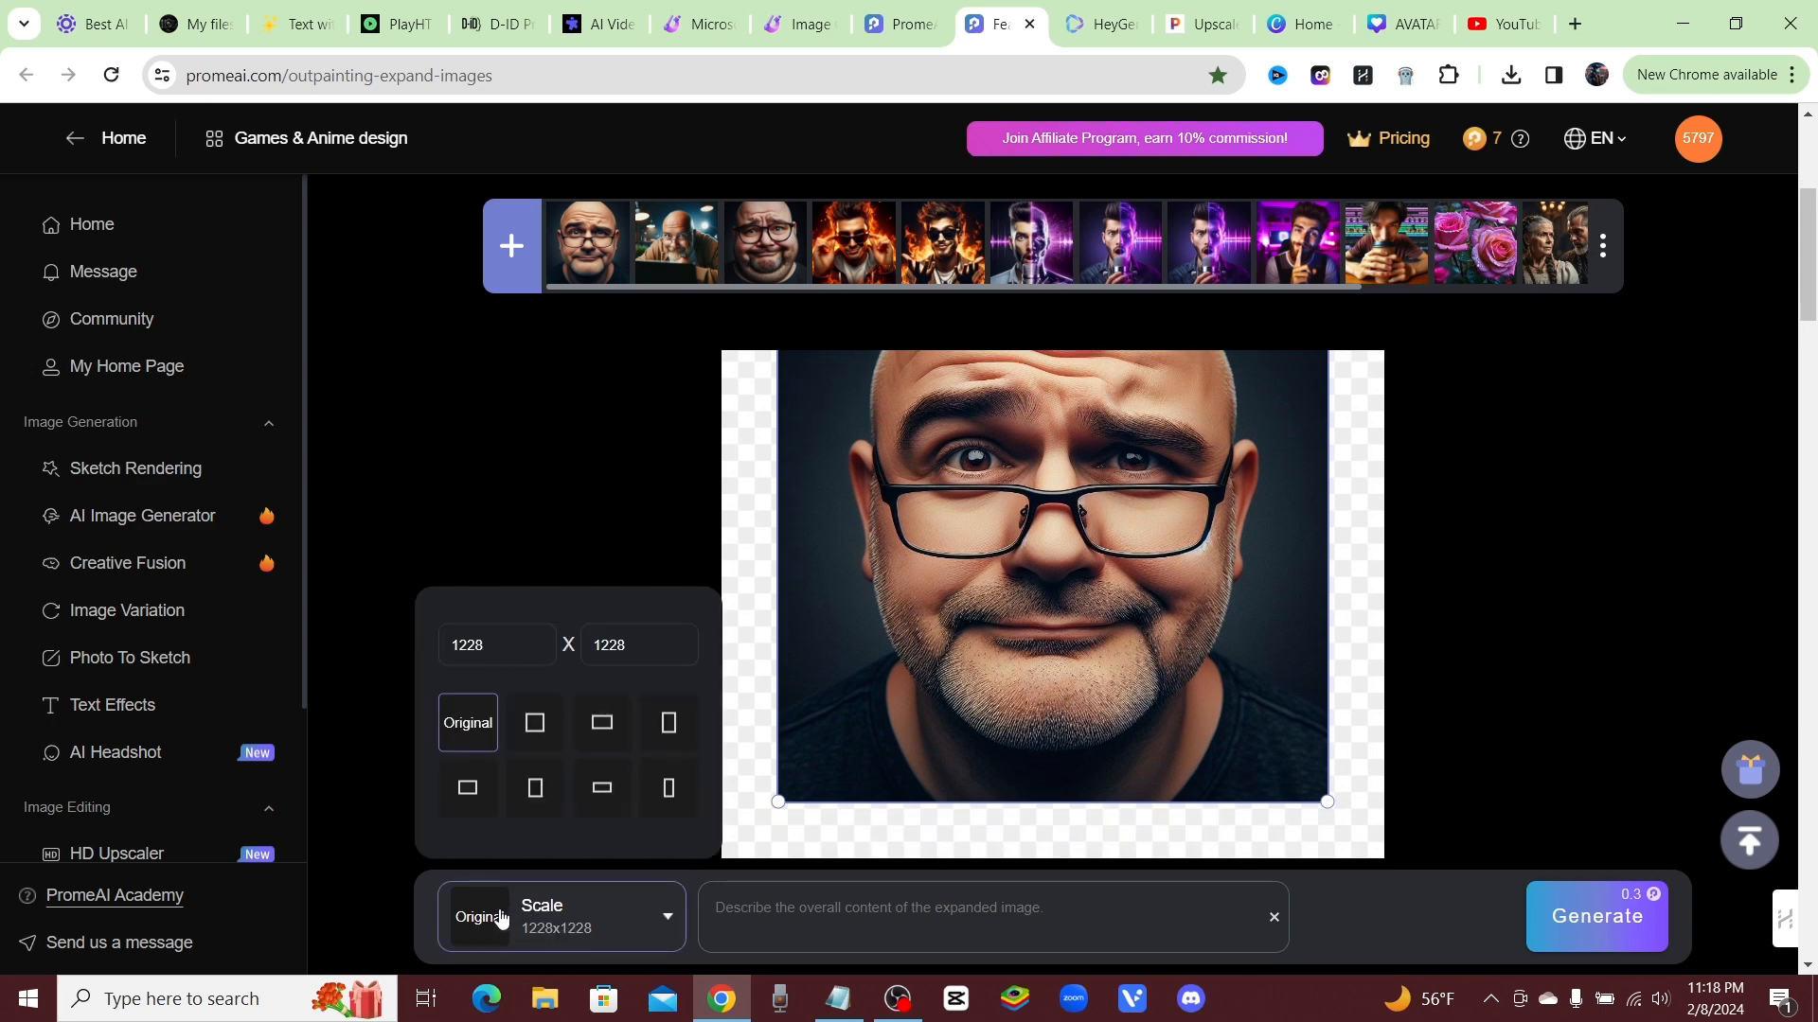
left_click(599, 794)
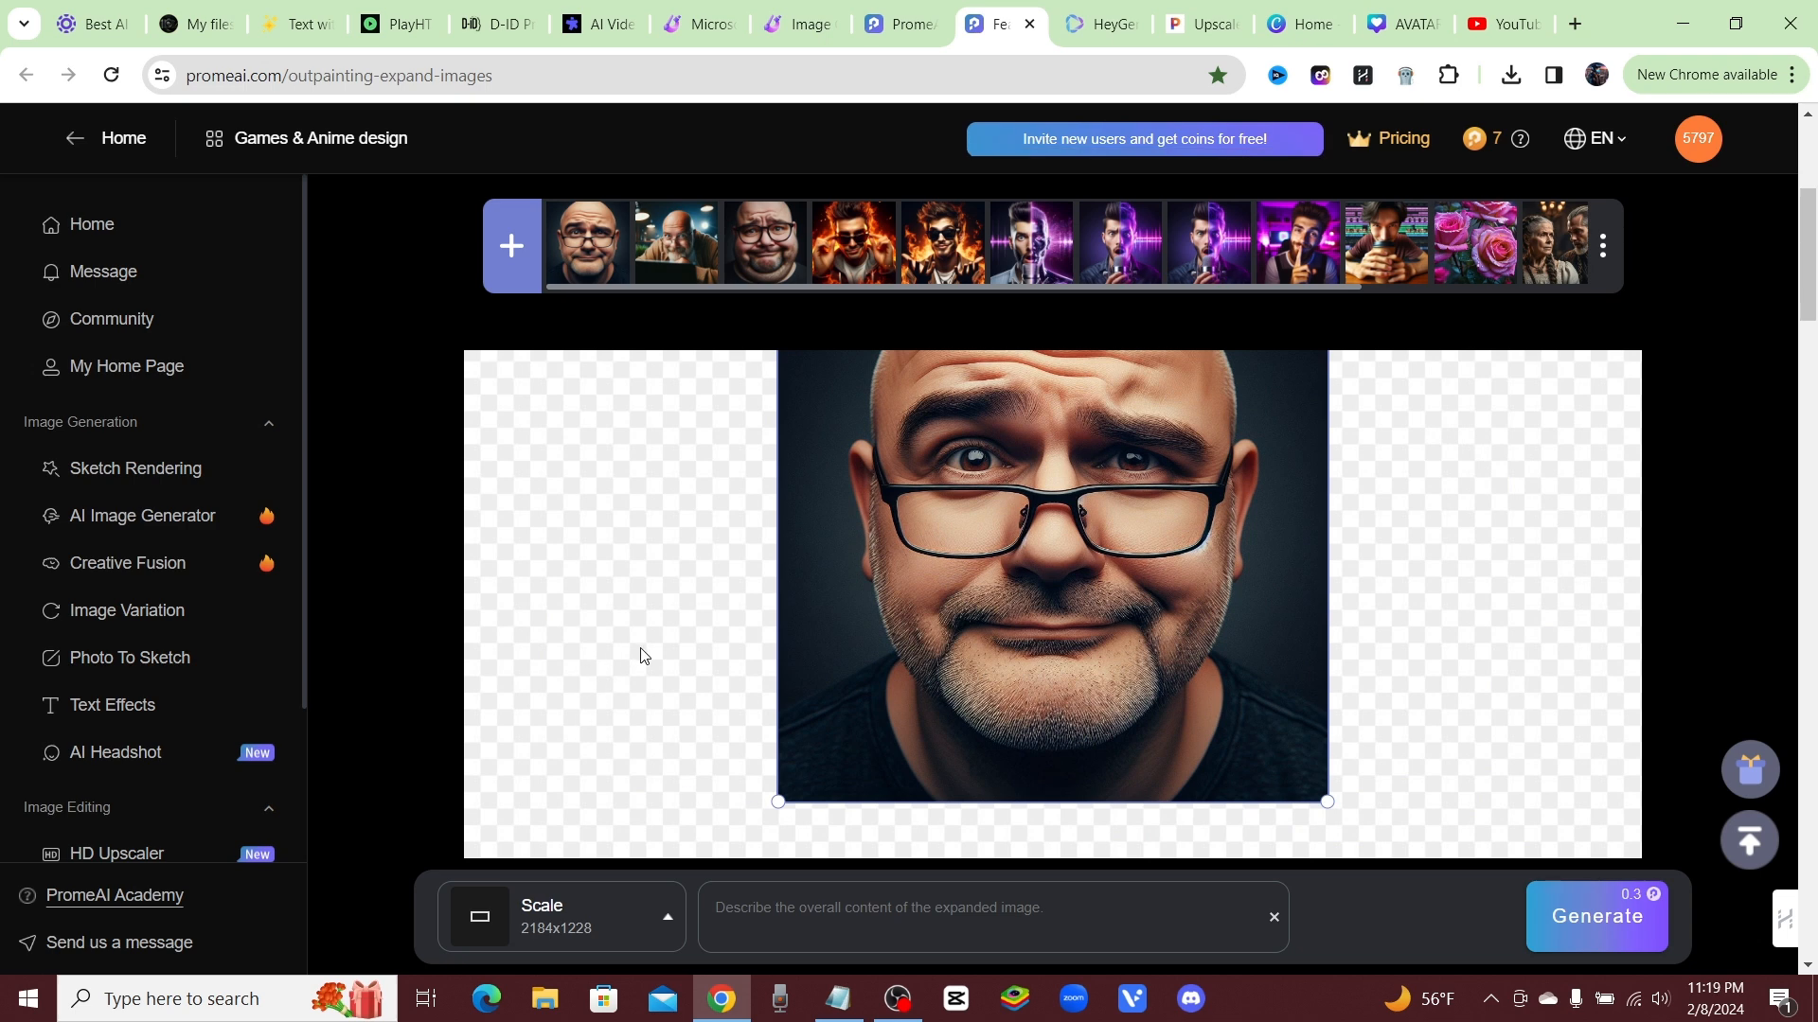
- Generate the outpainted portrait without a description and preview the newest result side by side with the original
scroll(1054, 930, "up", 3)
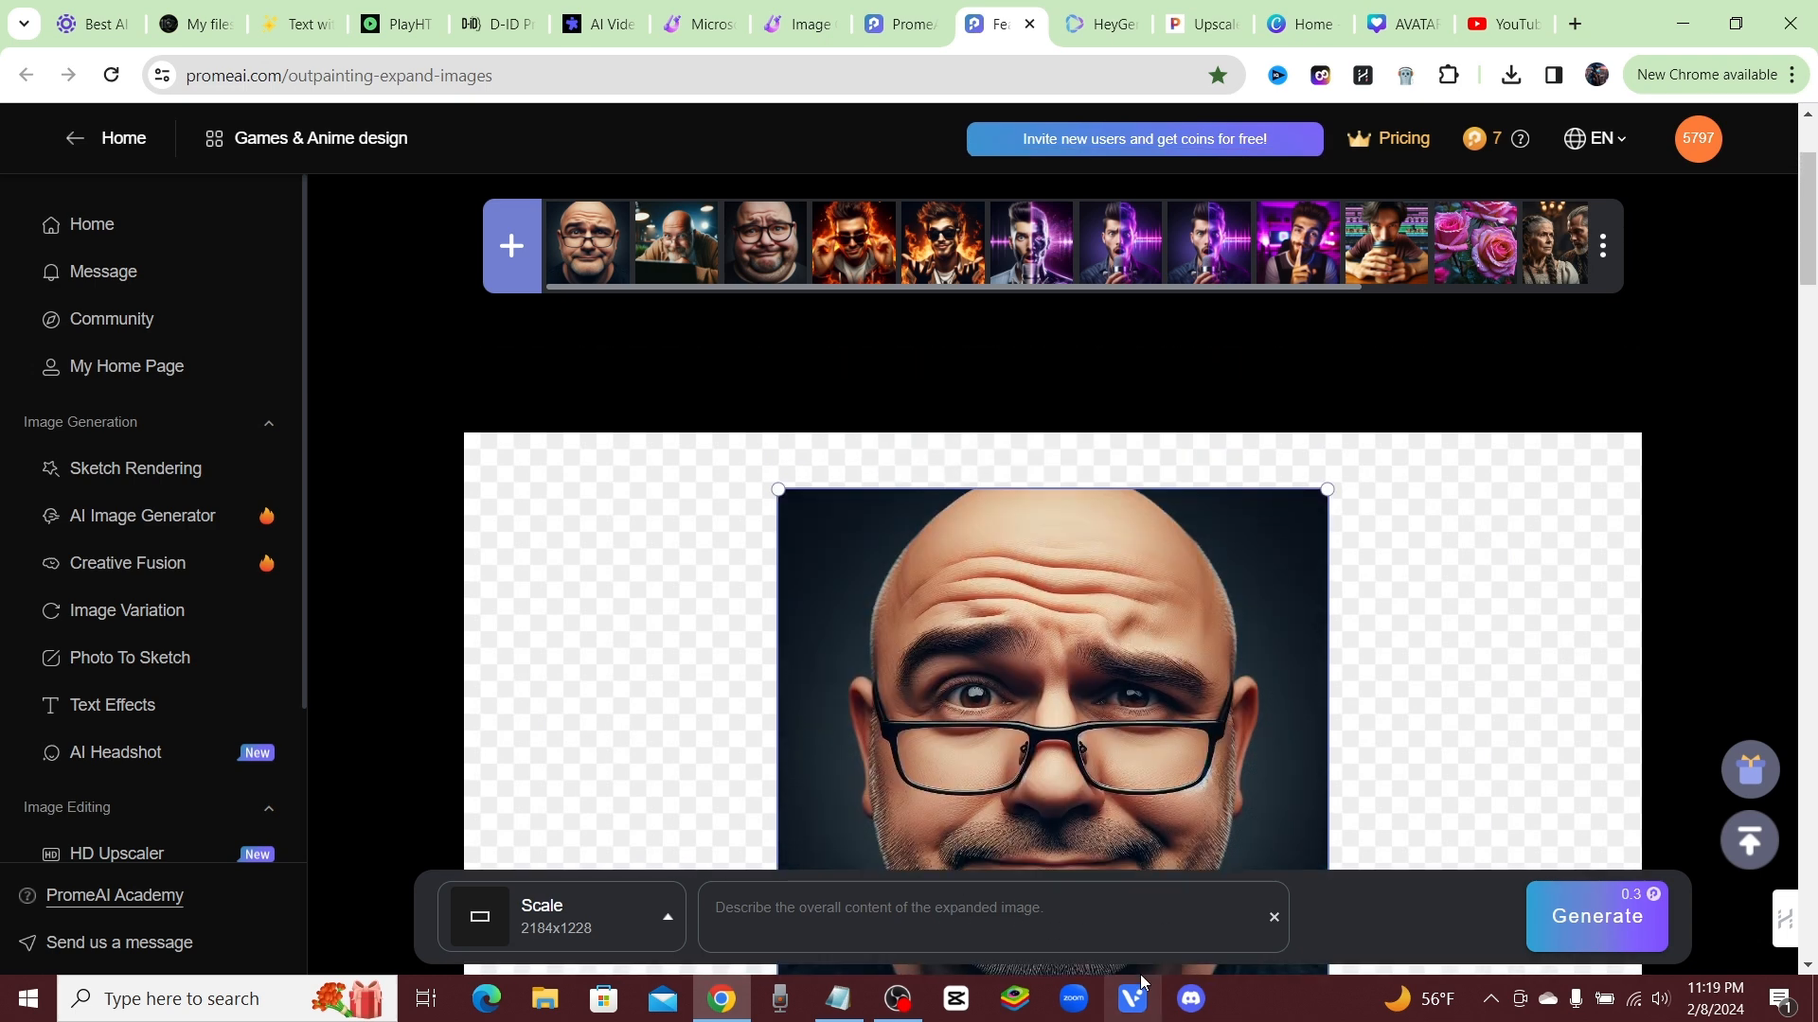
scroll(1196, 758, "down", 3)
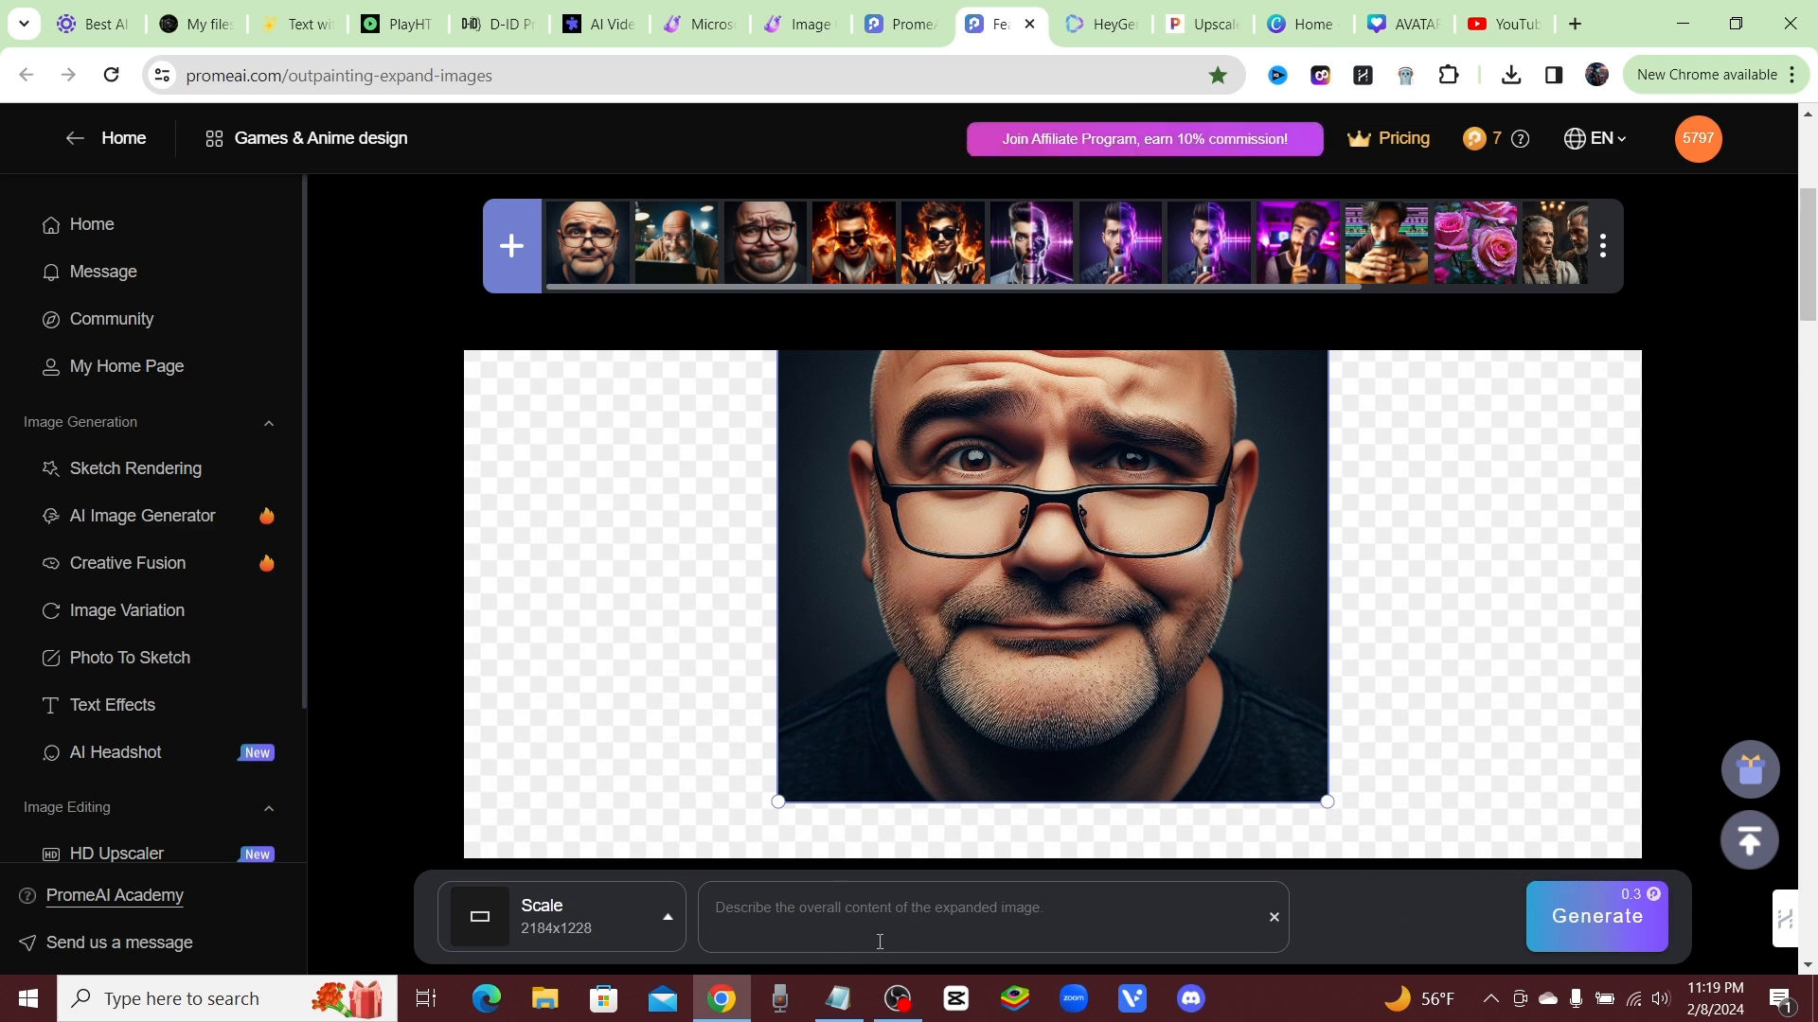
left_click(1628, 936)
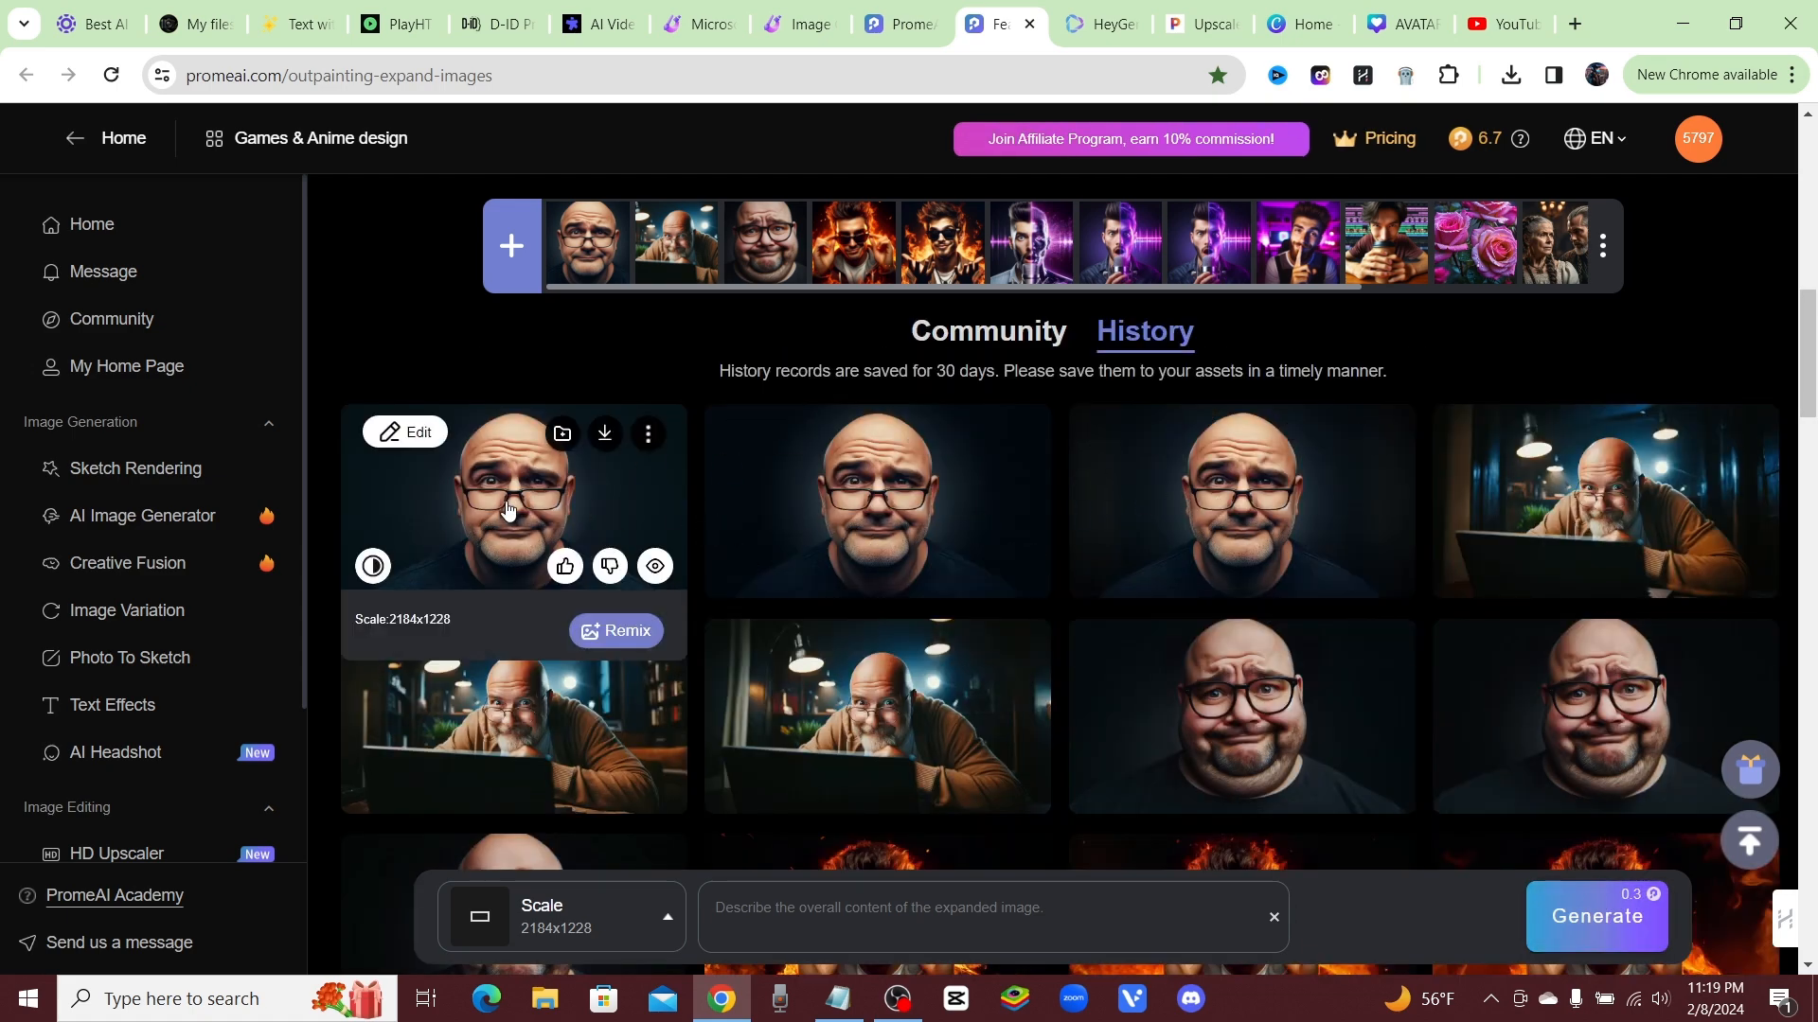
left_click(509, 510)
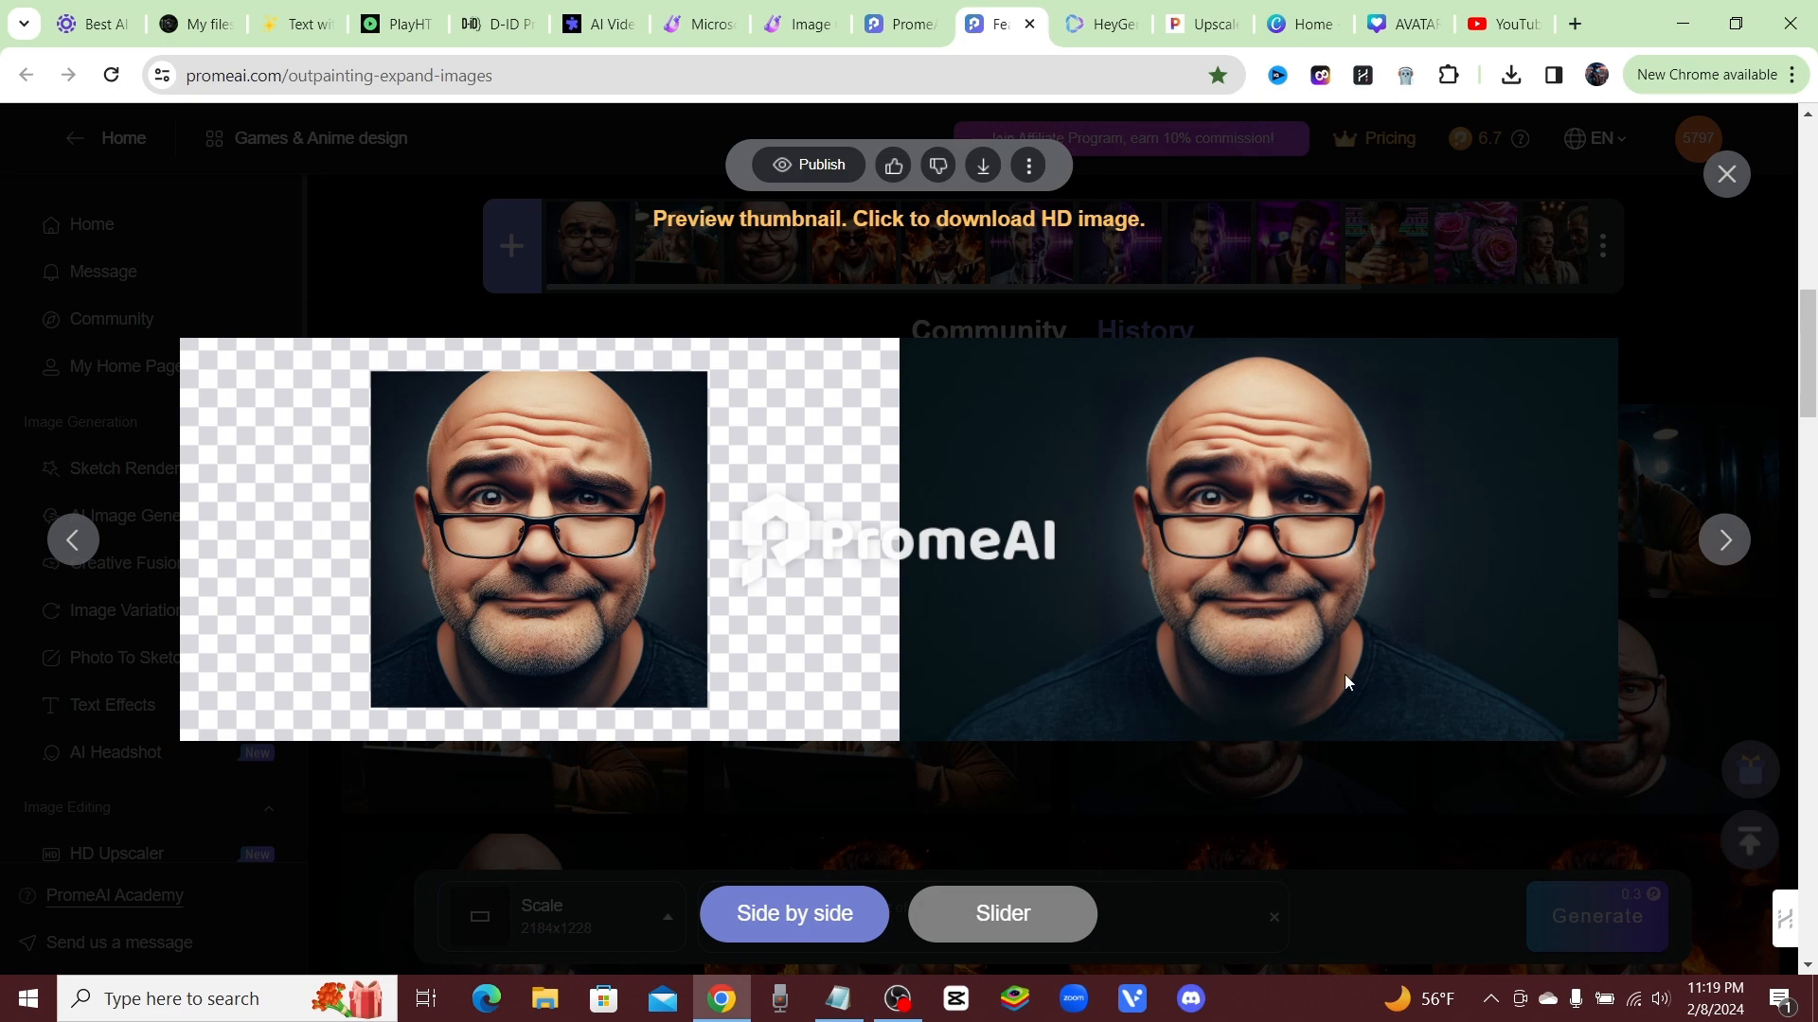
key("Escape")
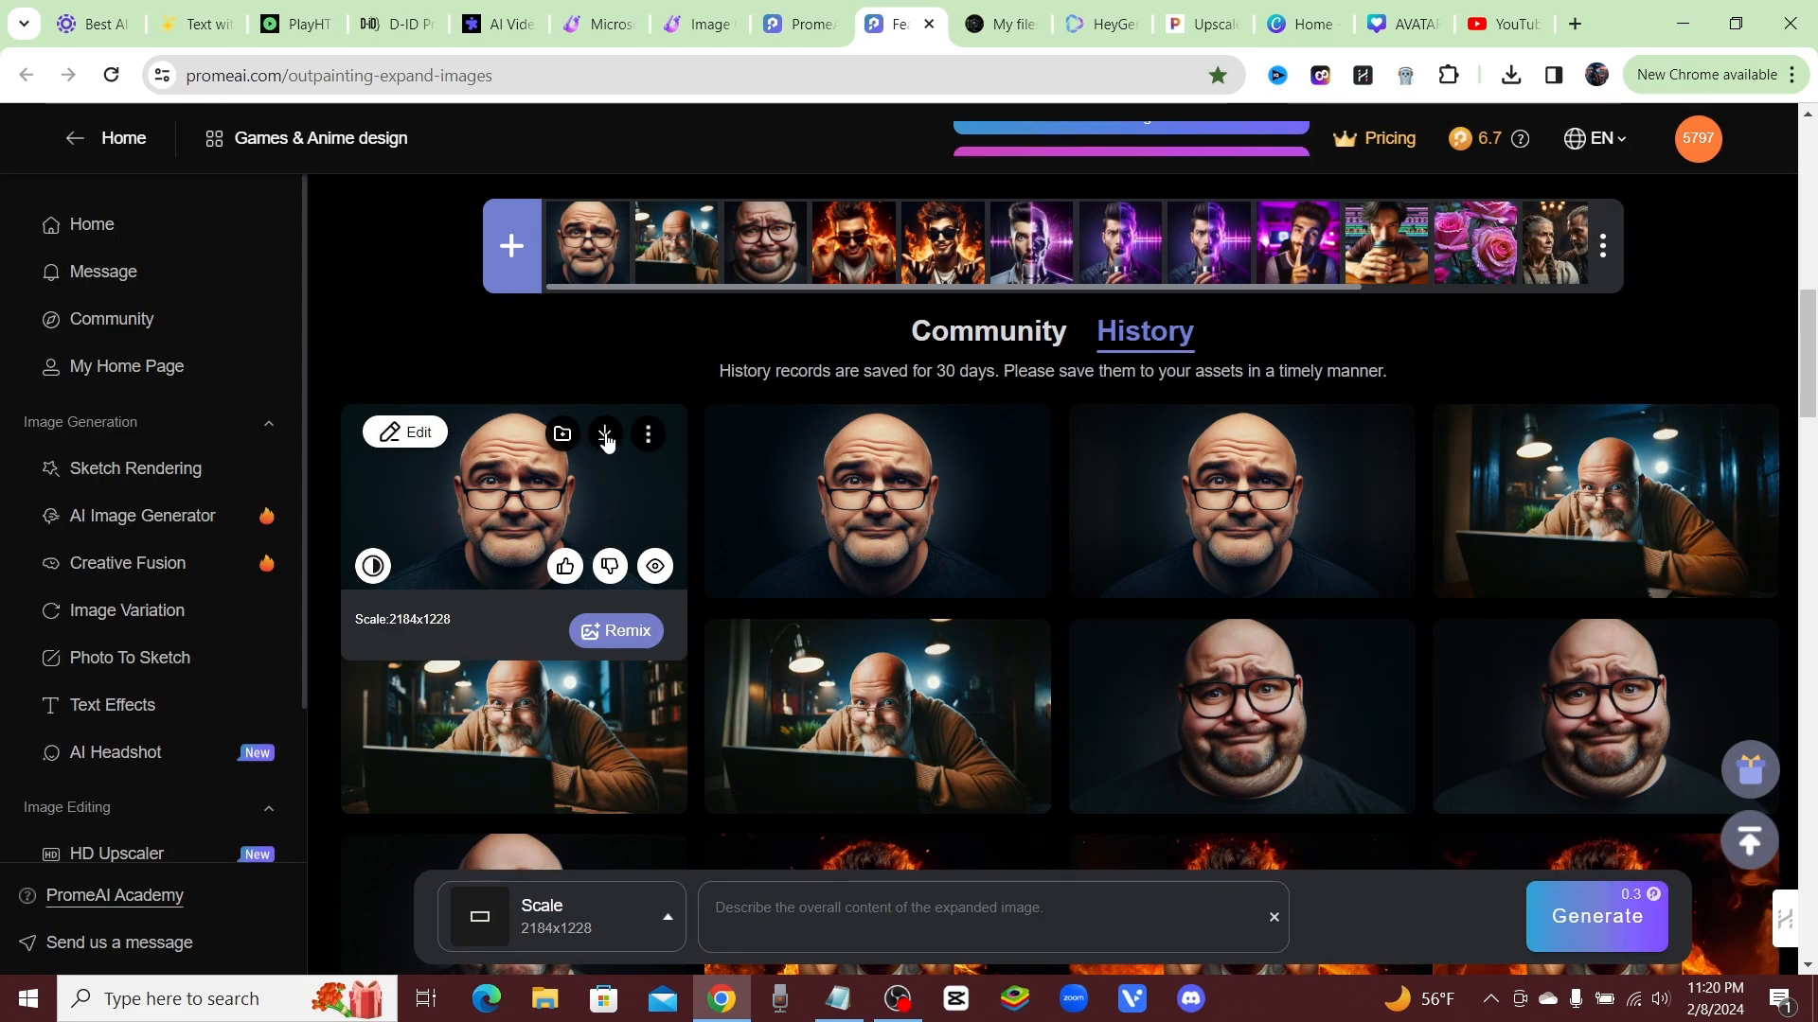
- Download the 682 x 383 preview version of the newest outpainted portrait
mouse_move(606, 438)
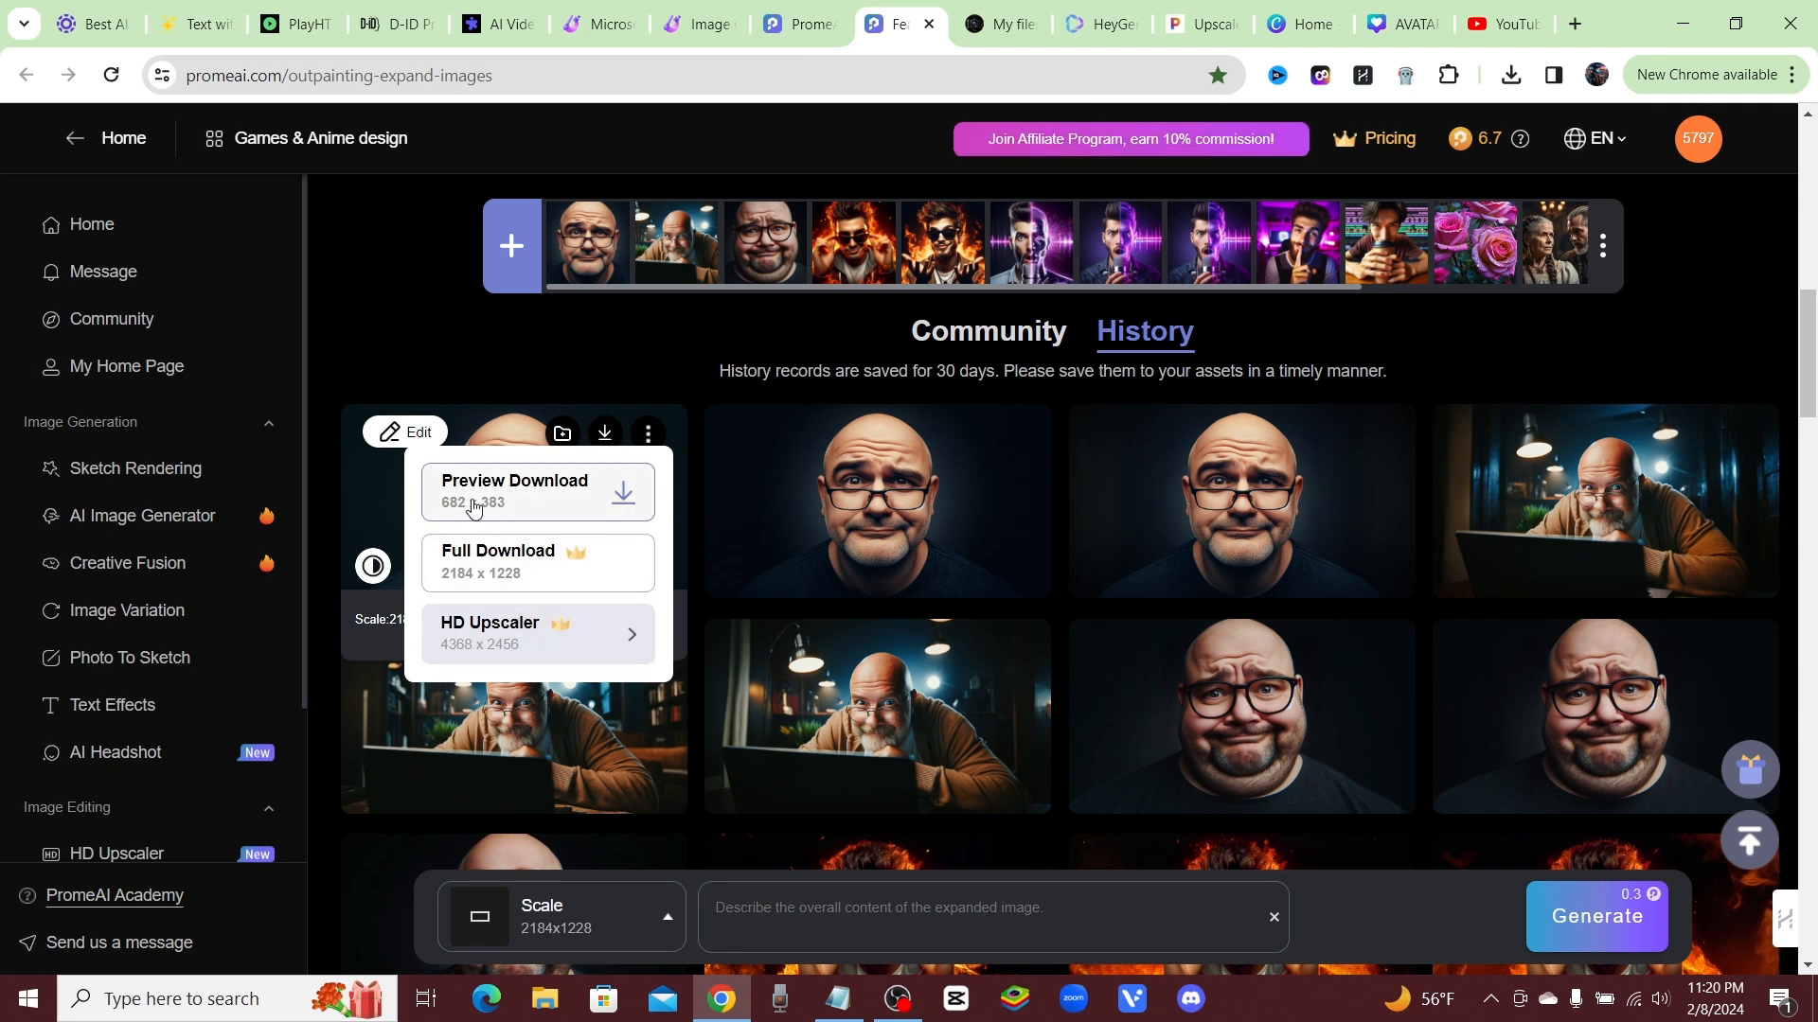
left_click(621, 500)
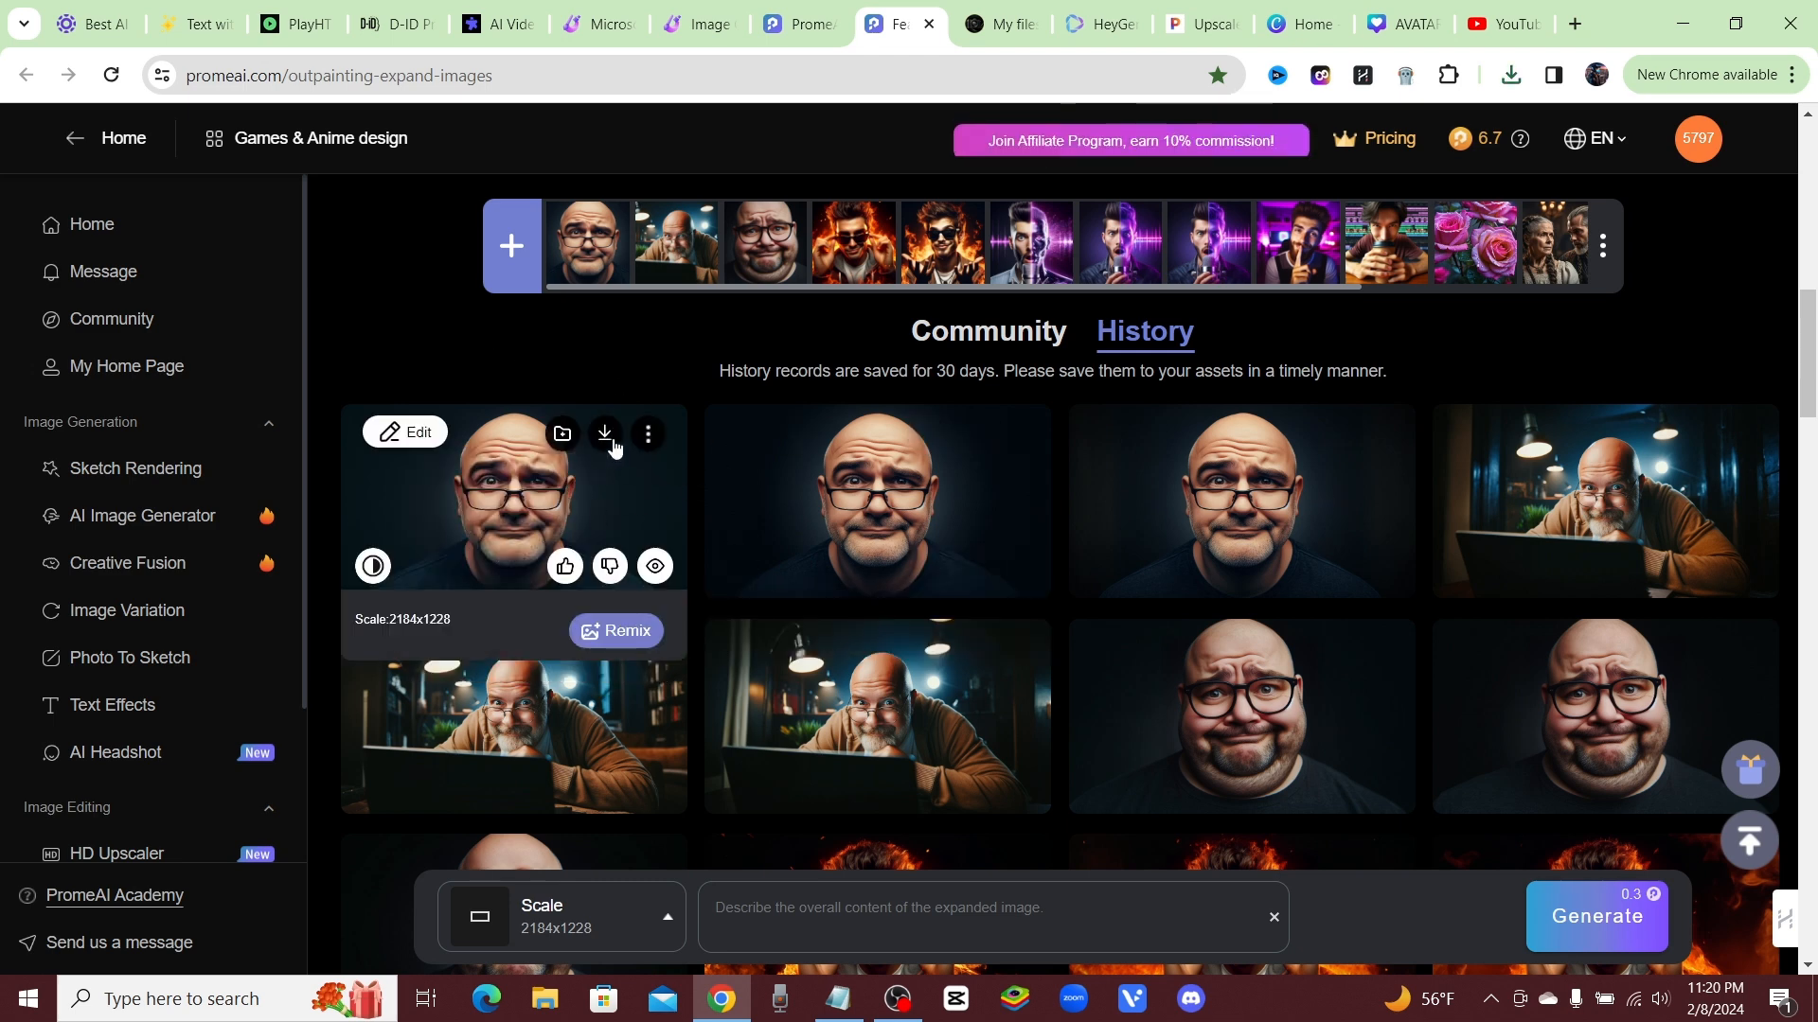
left_click(606, 437)
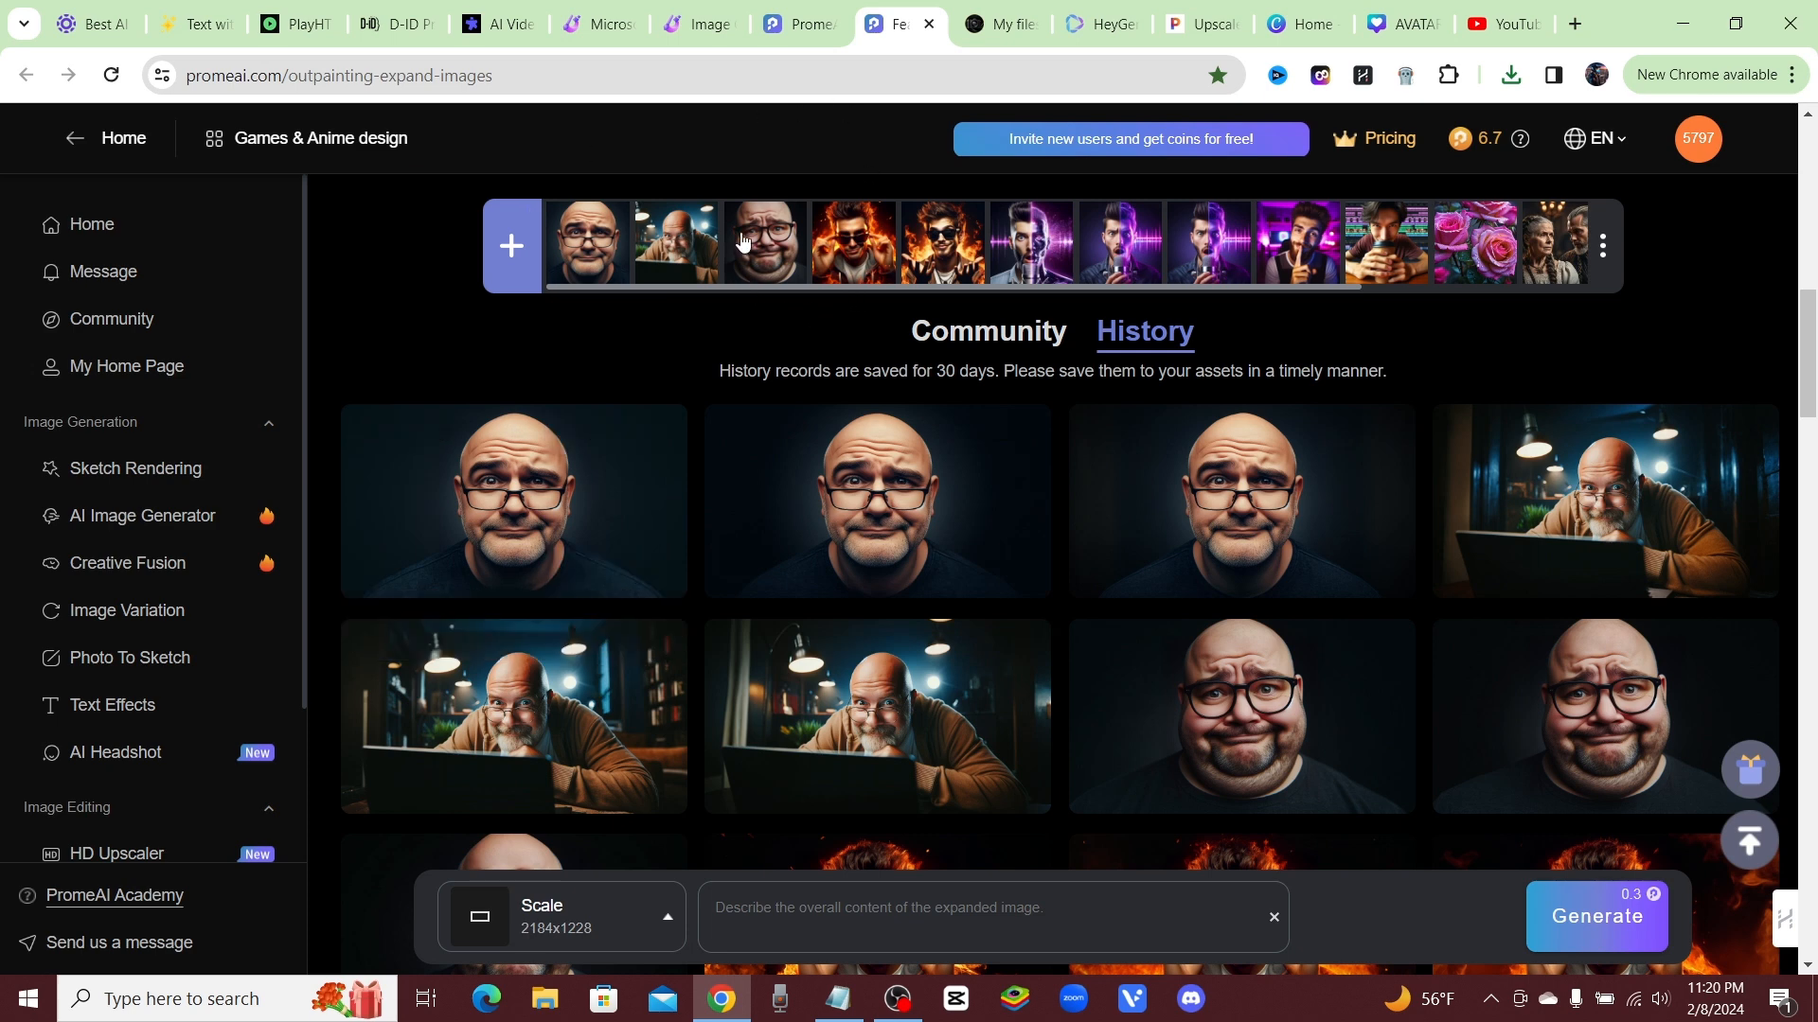
- Switch to DGB.LOL and examine its tools list, comparing AI Image Upscaler and Quick Upscaler on dimensions, queue size and waiting time
left_click(976, 13)
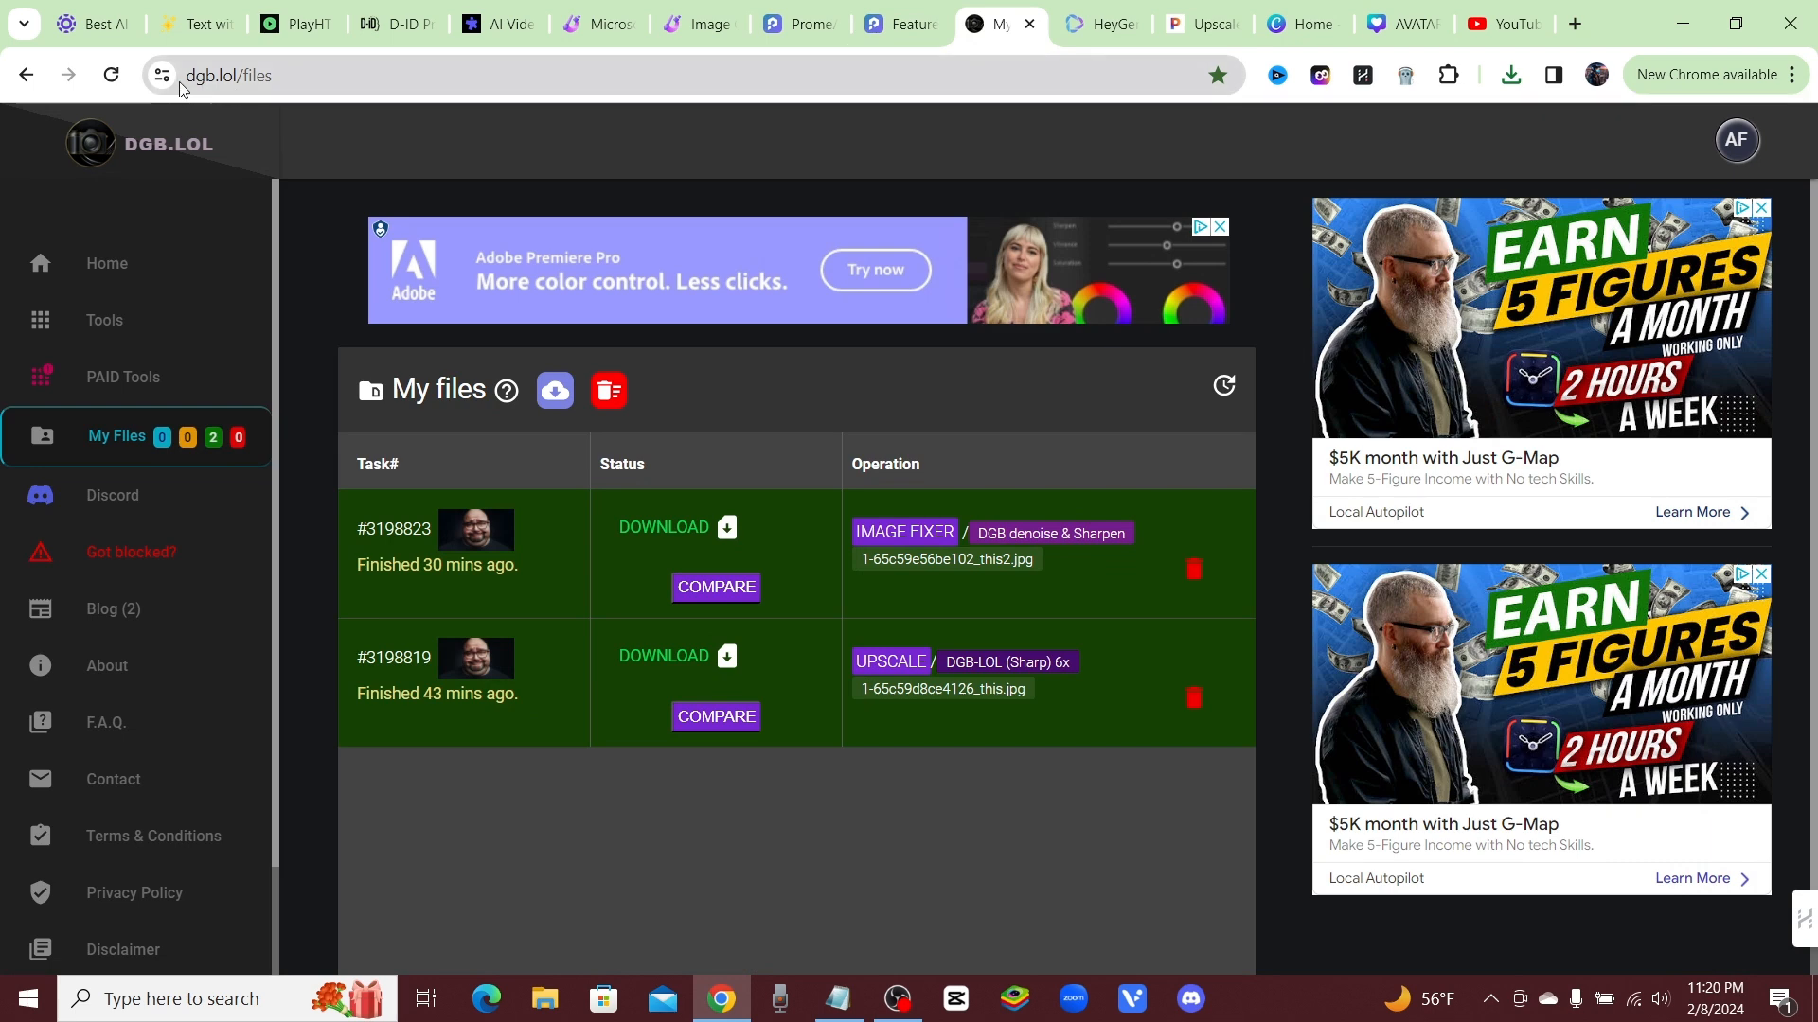
left_click(104, 320)
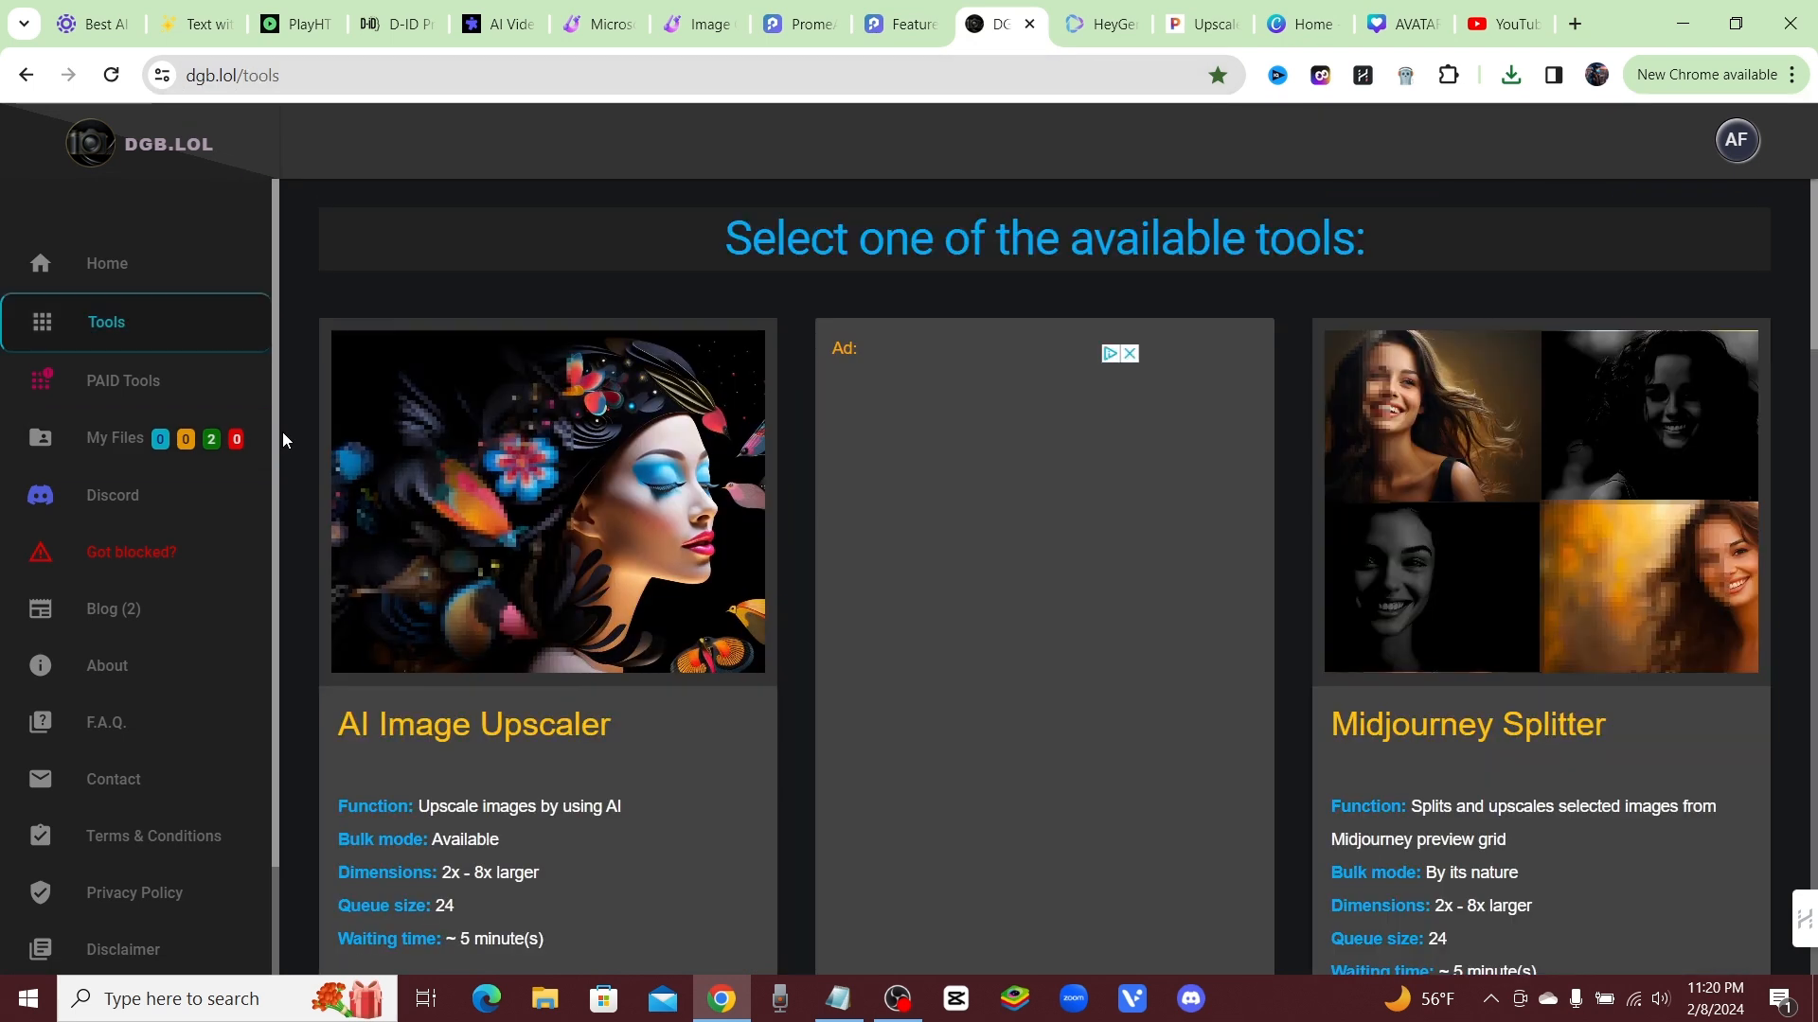
scroll(557, 501, "down", 1)
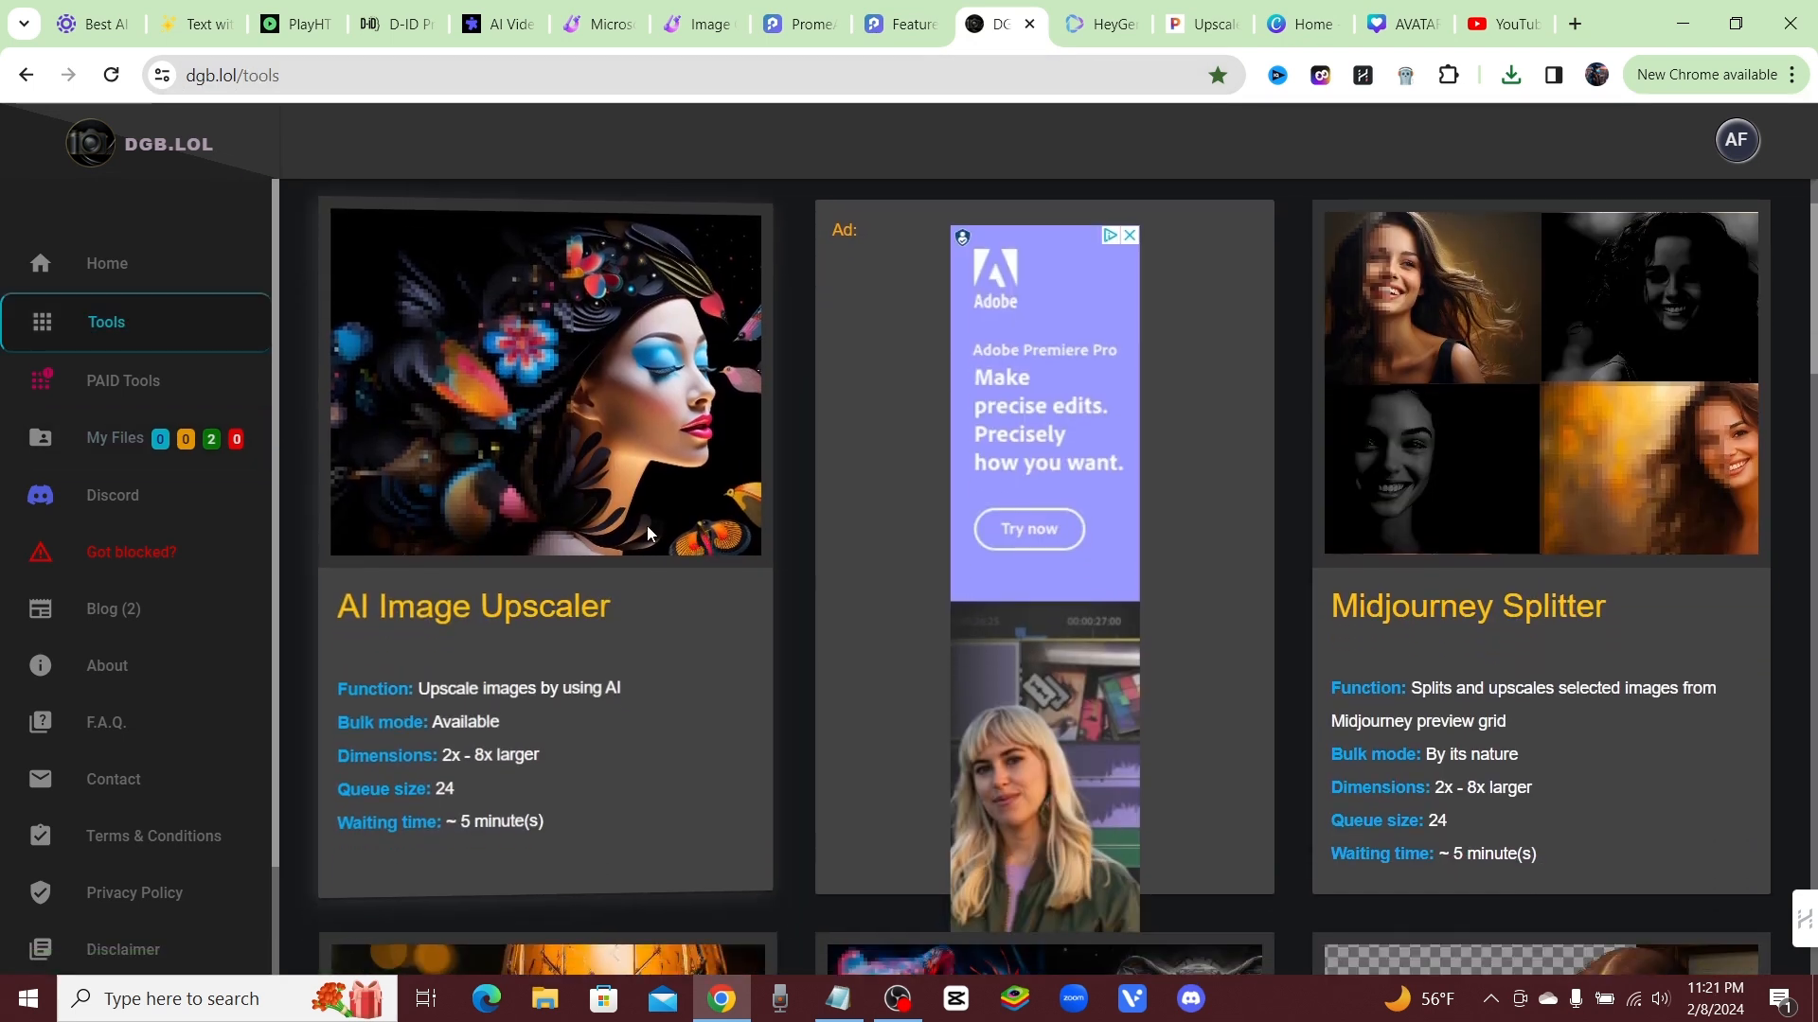
scroll(700, 531, "down", 3)
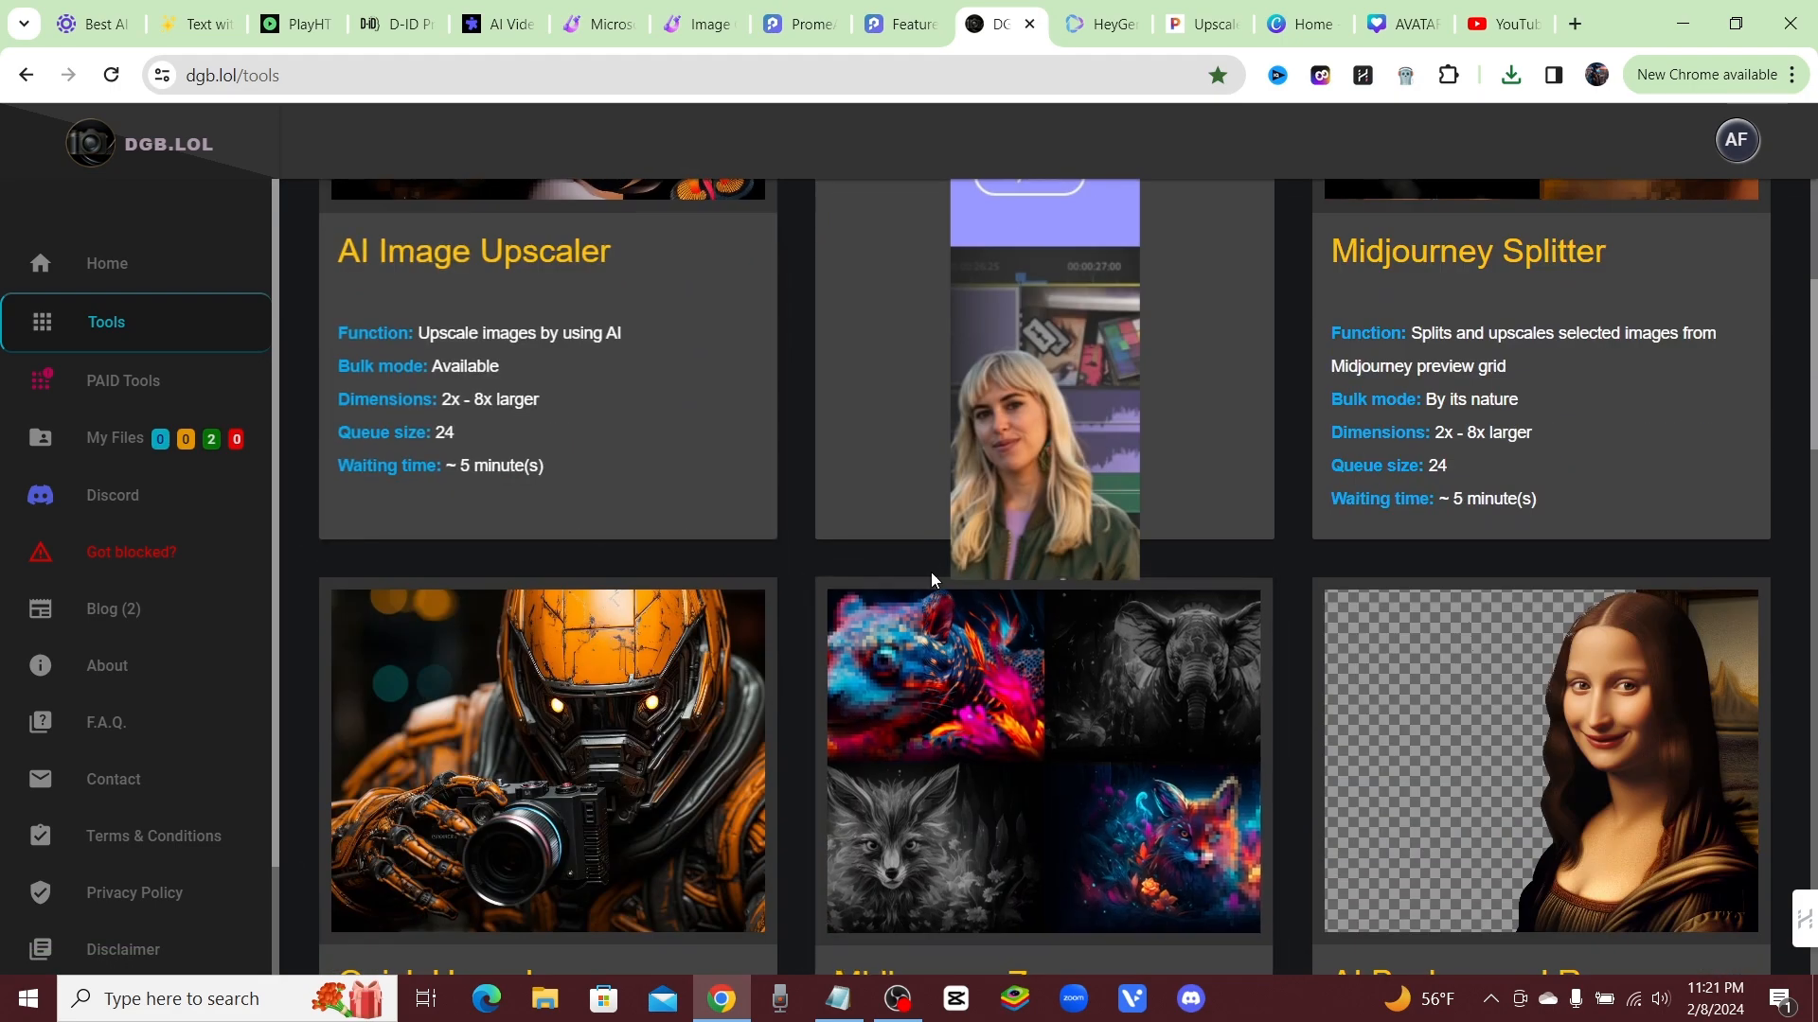
scroll(578, 626, "down", 4)
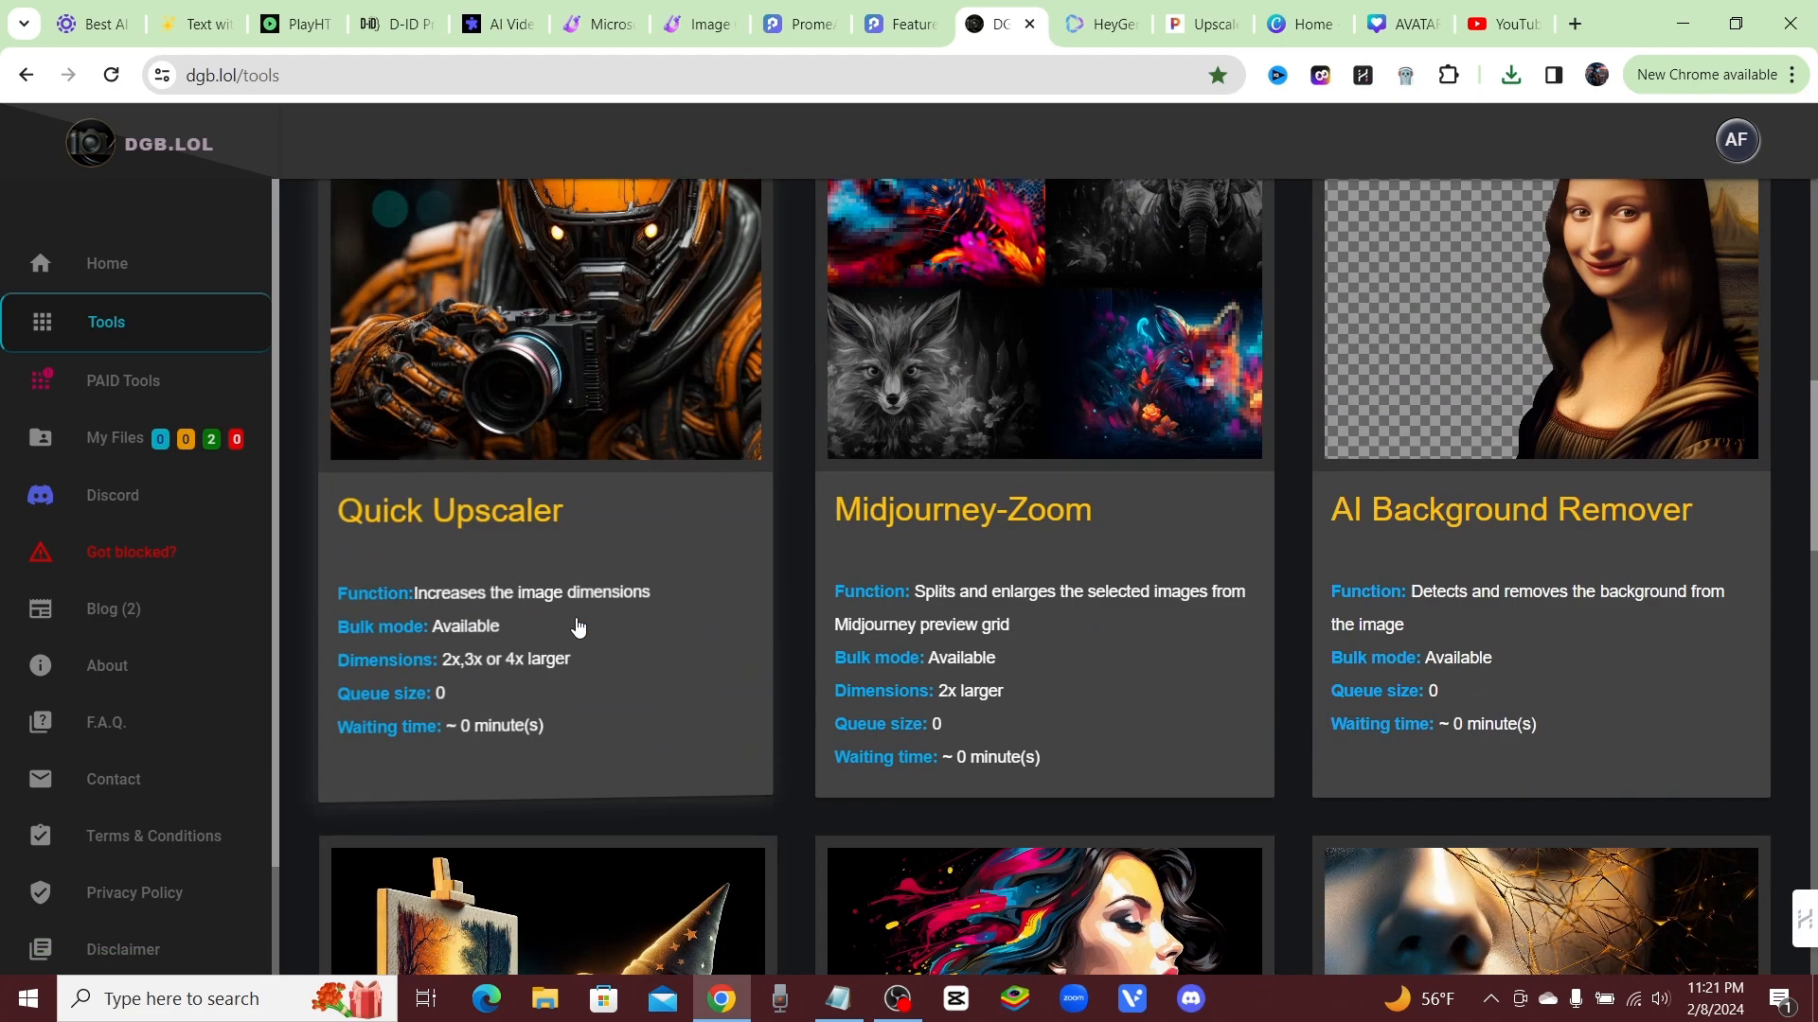
scroll(579, 627, "up", 2)
scroll(1029, 634, "up", 5)
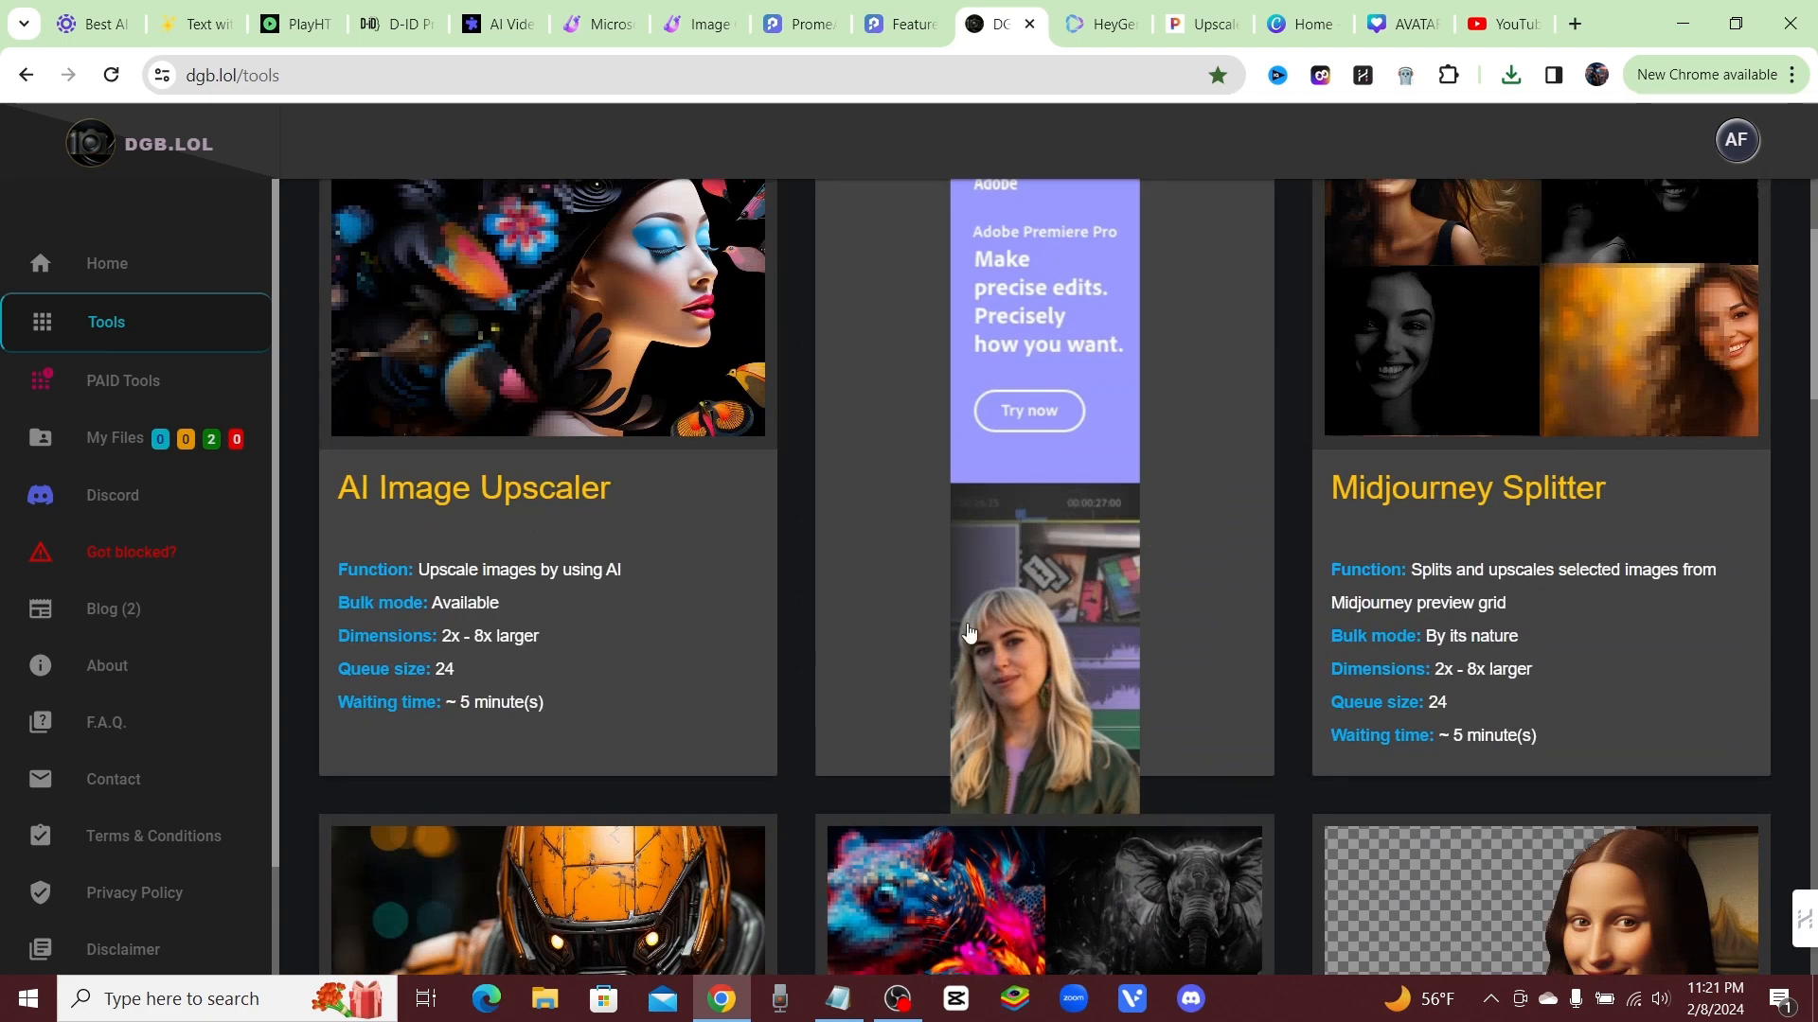
scroll(545, 689, "down", 3)
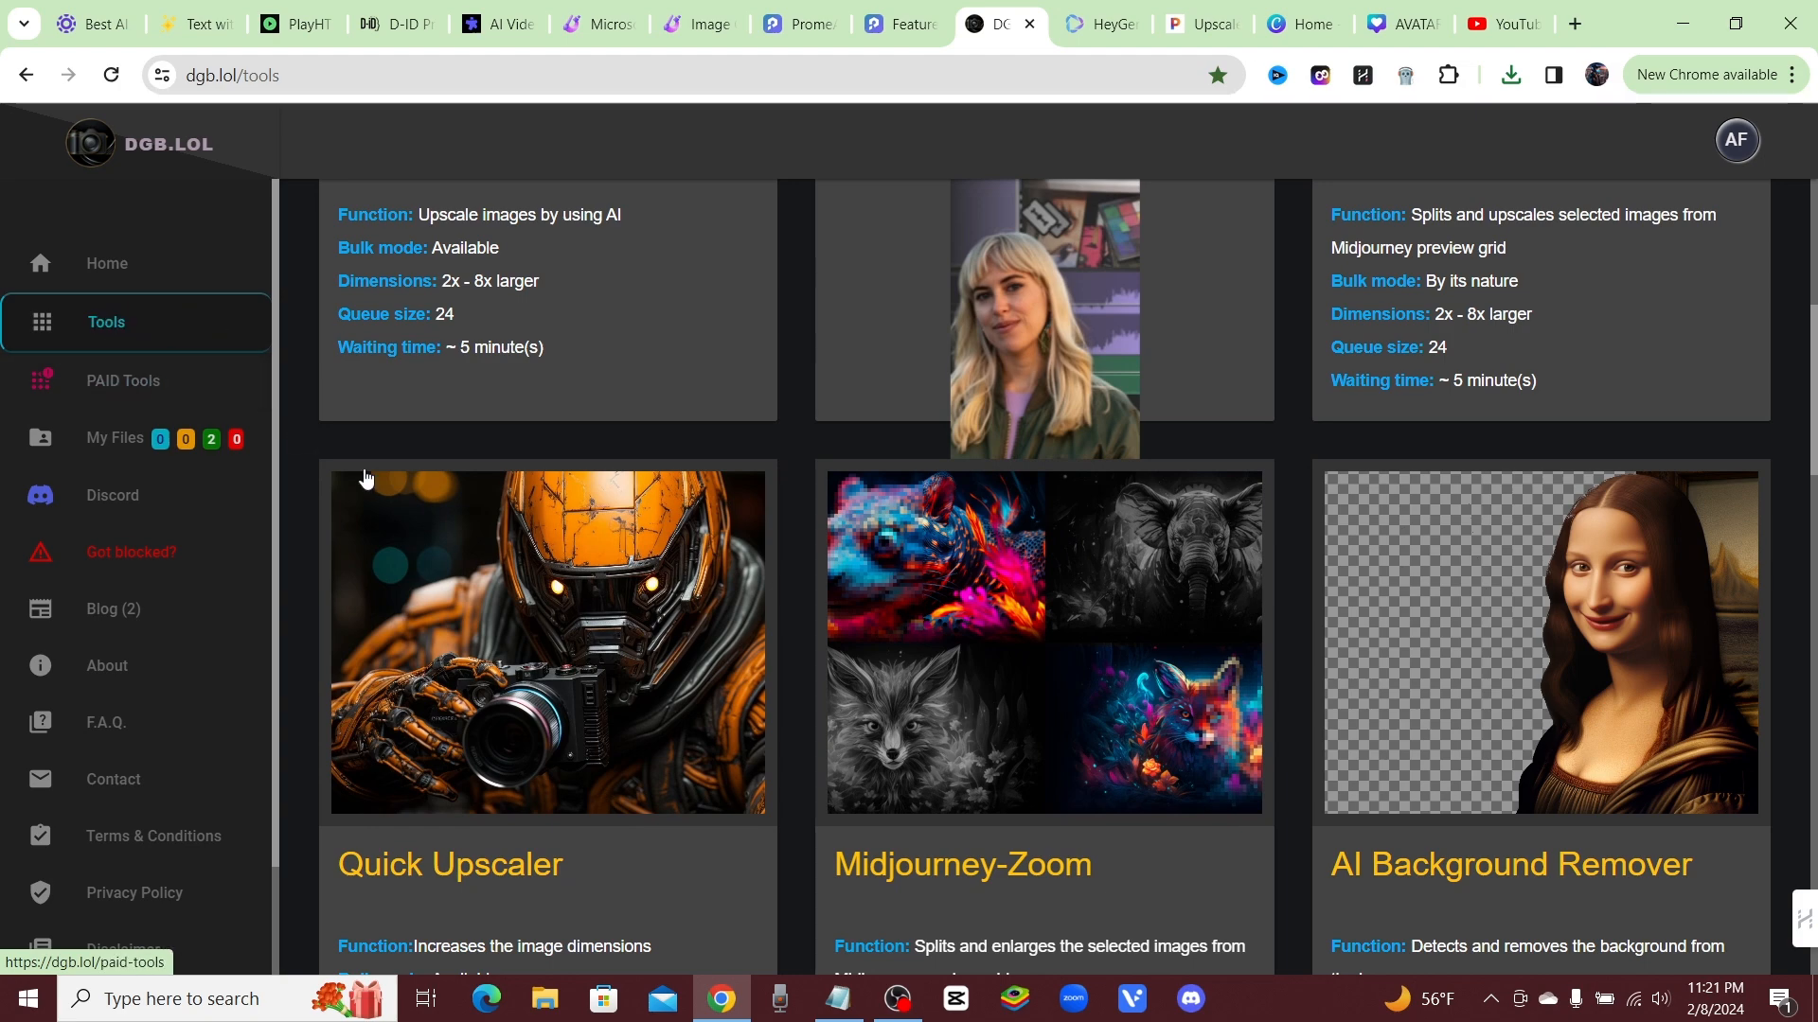
scroll(464, 661, "down", 3)
scroll(568, 615, "up", 1)
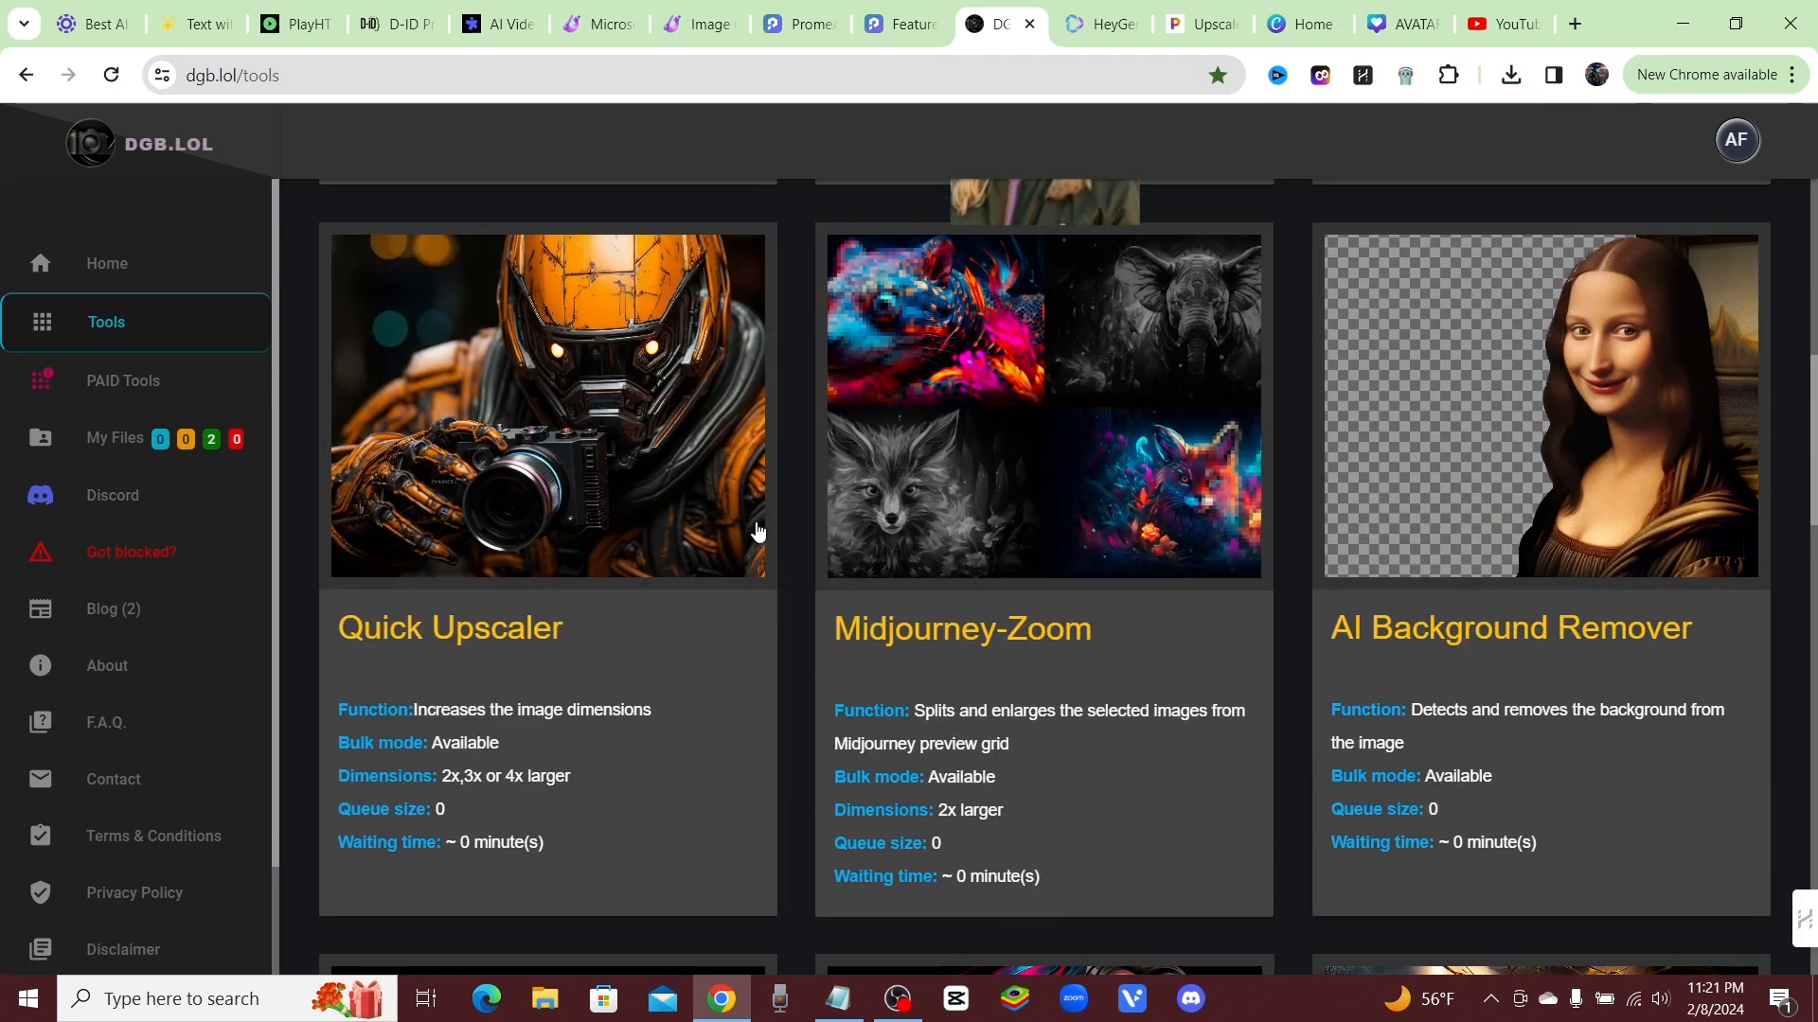
scroll(705, 587, "down", 2)
scroll(724, 601, "up", 2)
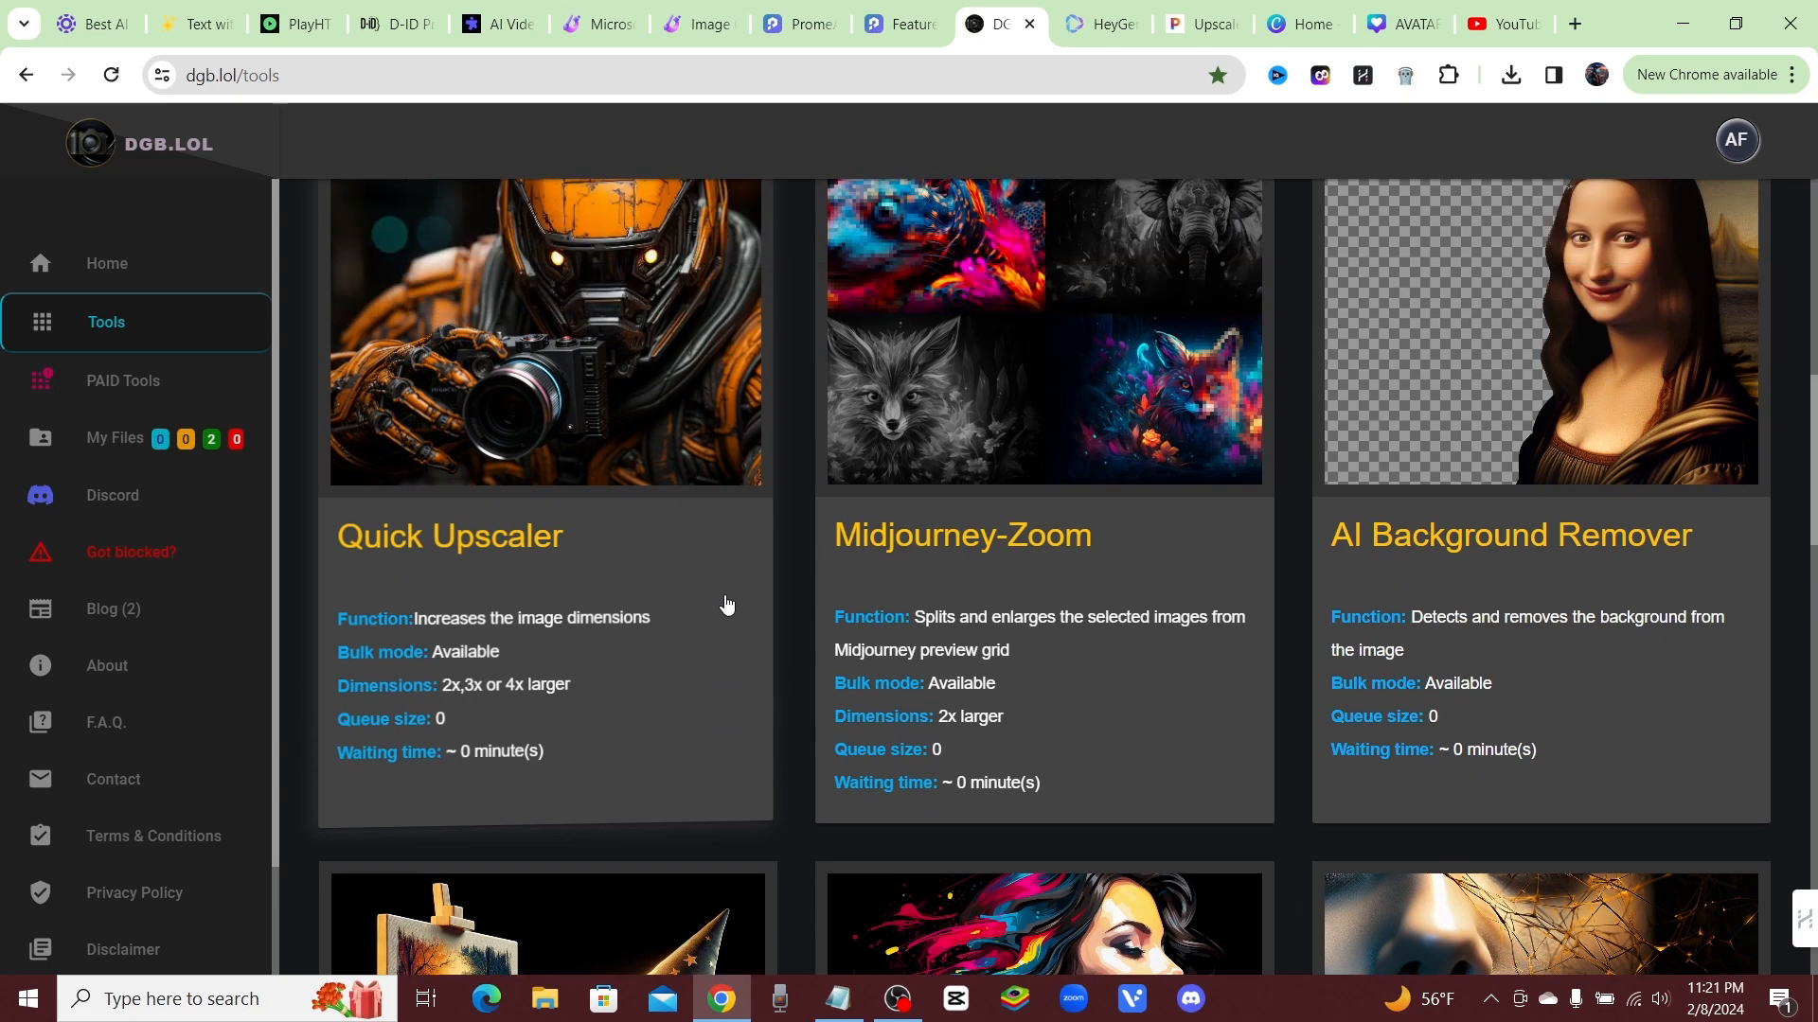
scroll(516, 606, "up", 3)
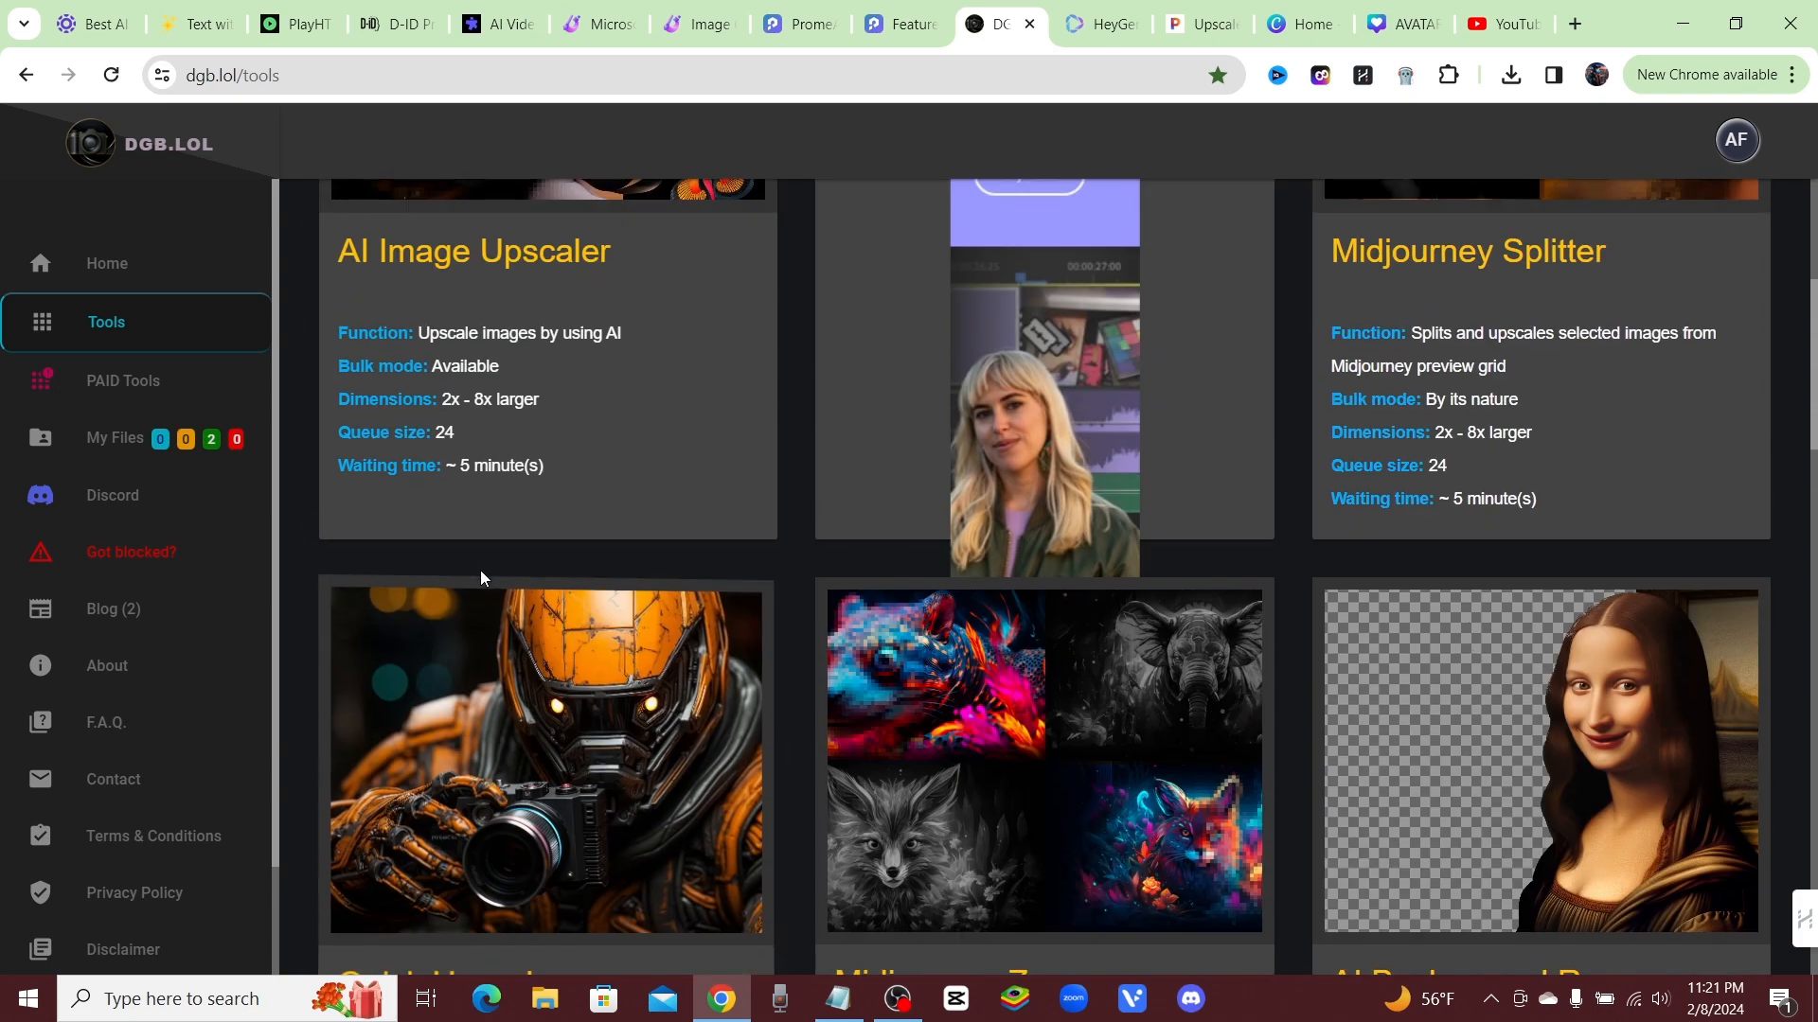
scroll(630, 662, "up", 2)
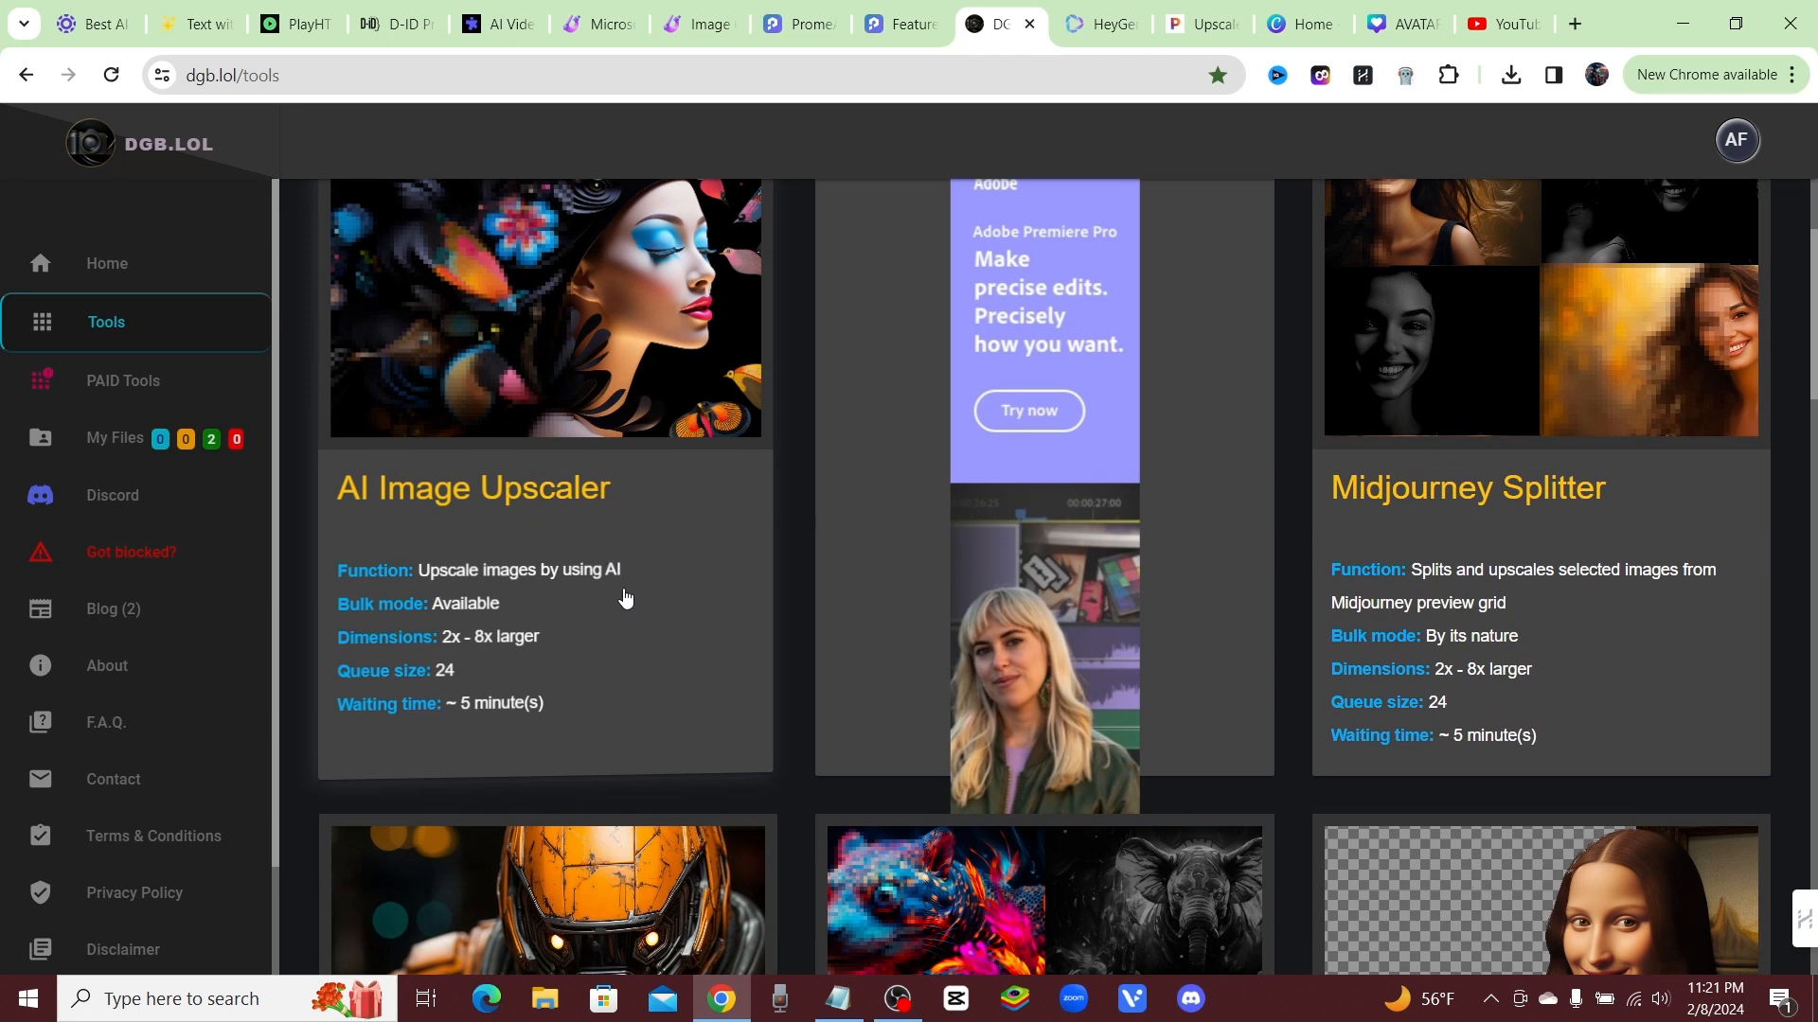
scroll(568, 582, "down", 1)
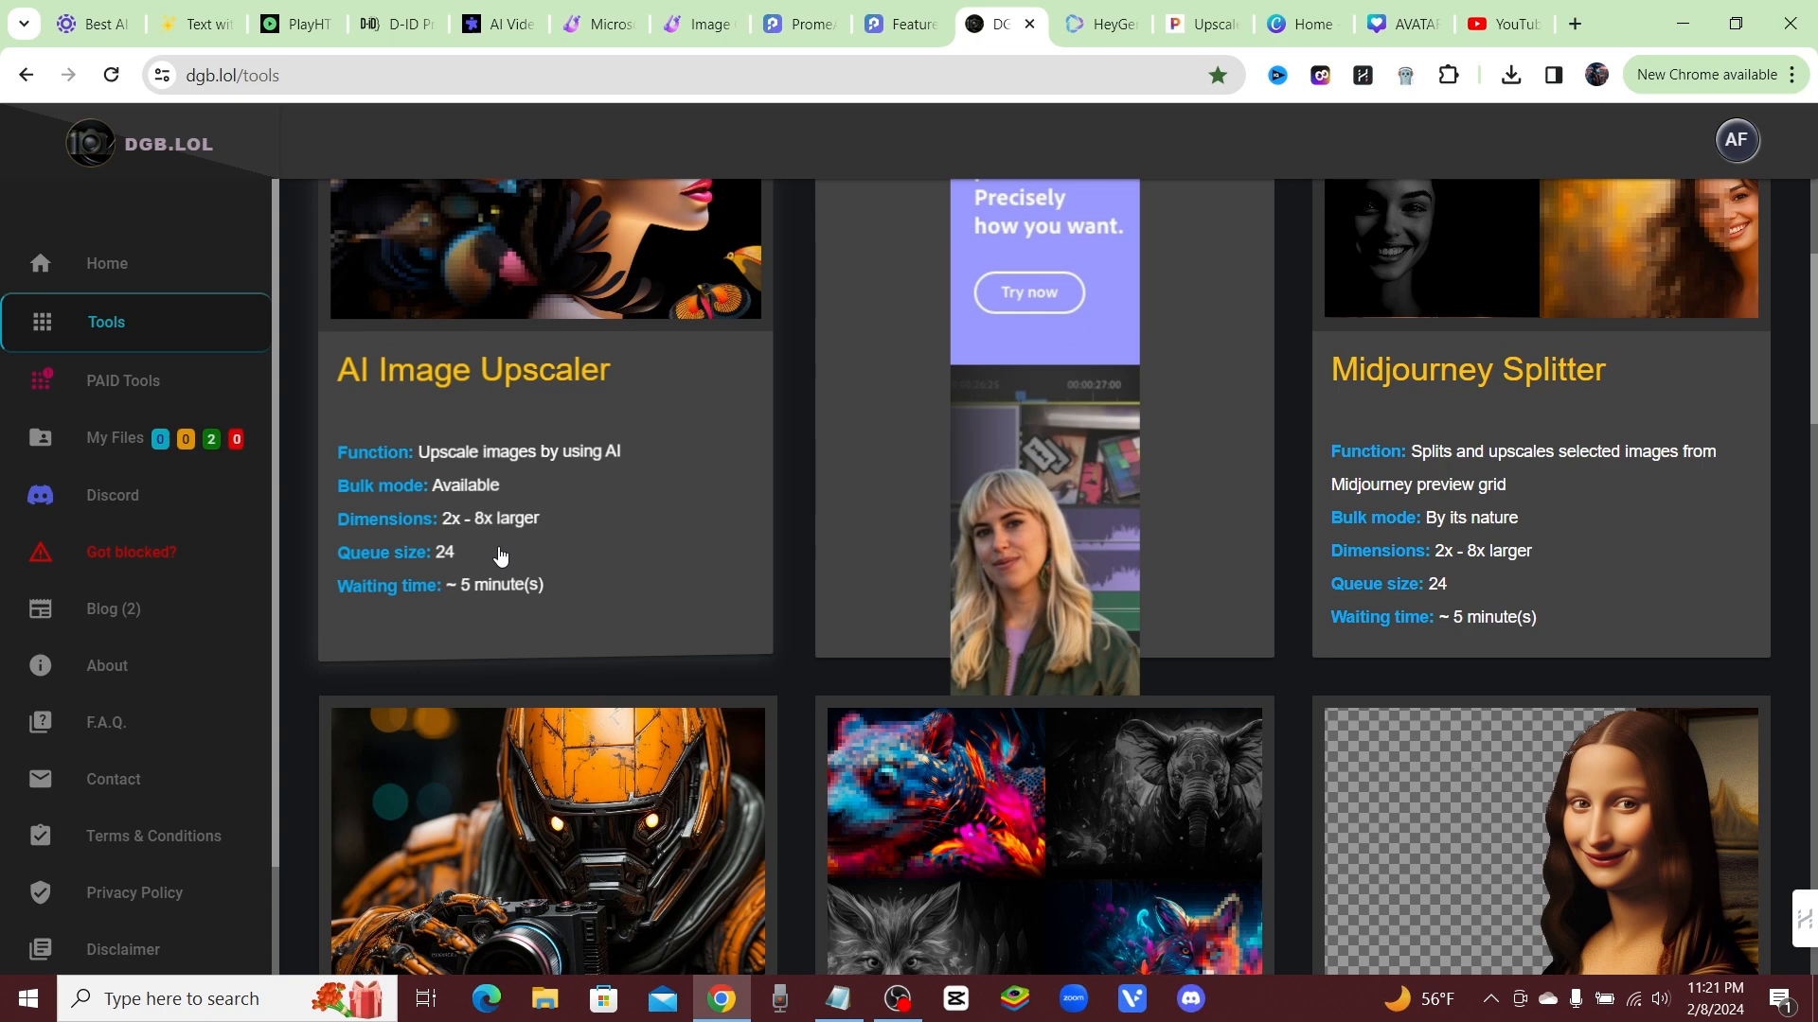
scroll(492, 533, "down", 4)
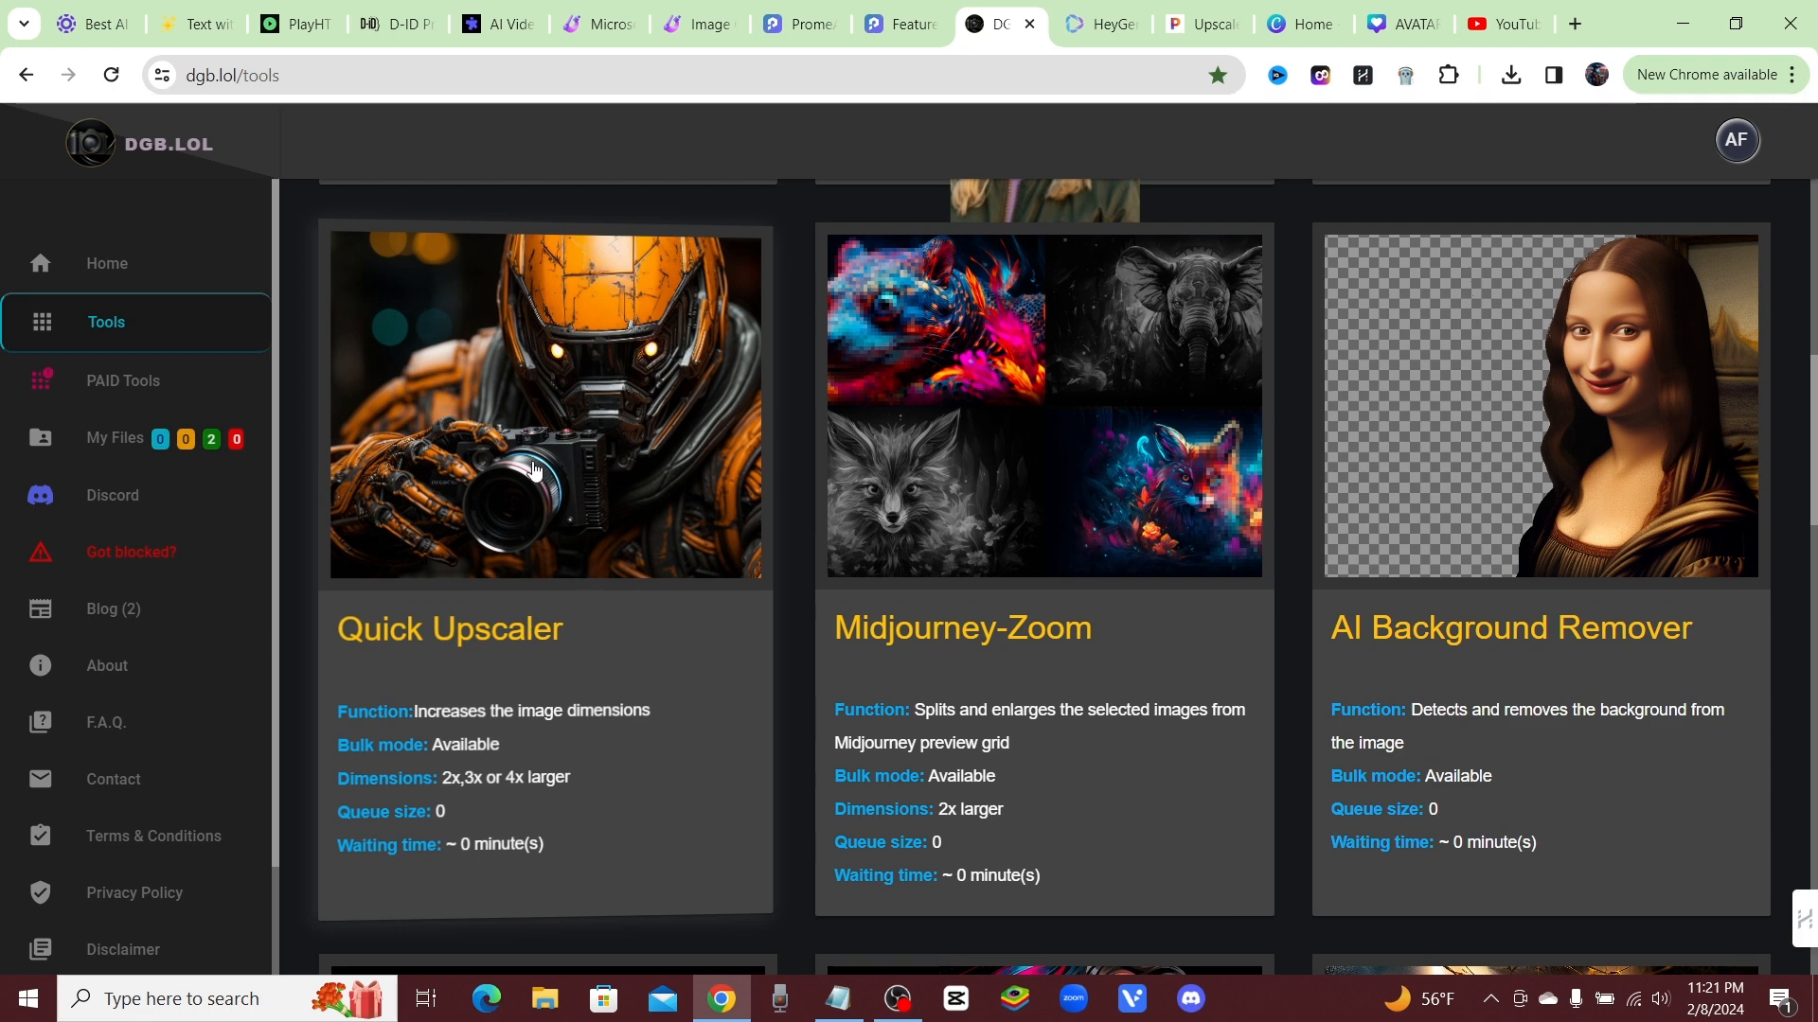
- Upscale the newly downloaded outpainted portrait PNG 4x with Quick Upscaler and download the result
left_click(553, 488)
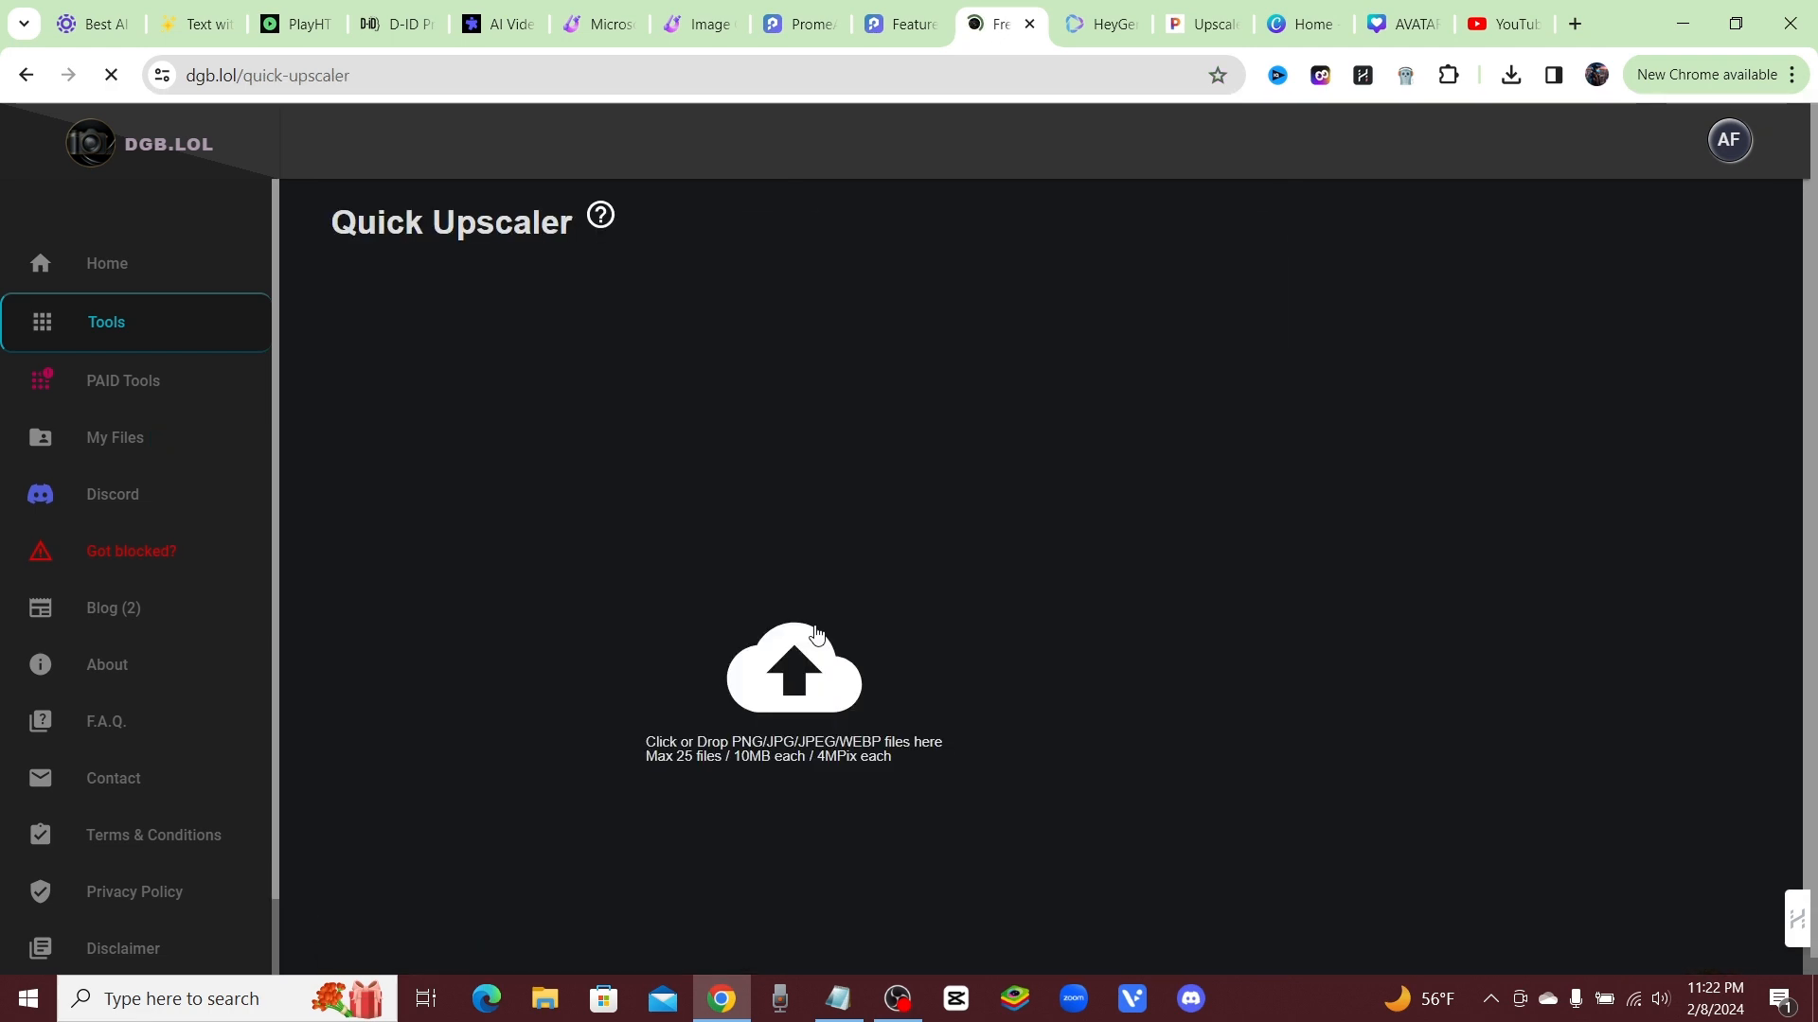
left_click(816, 634)
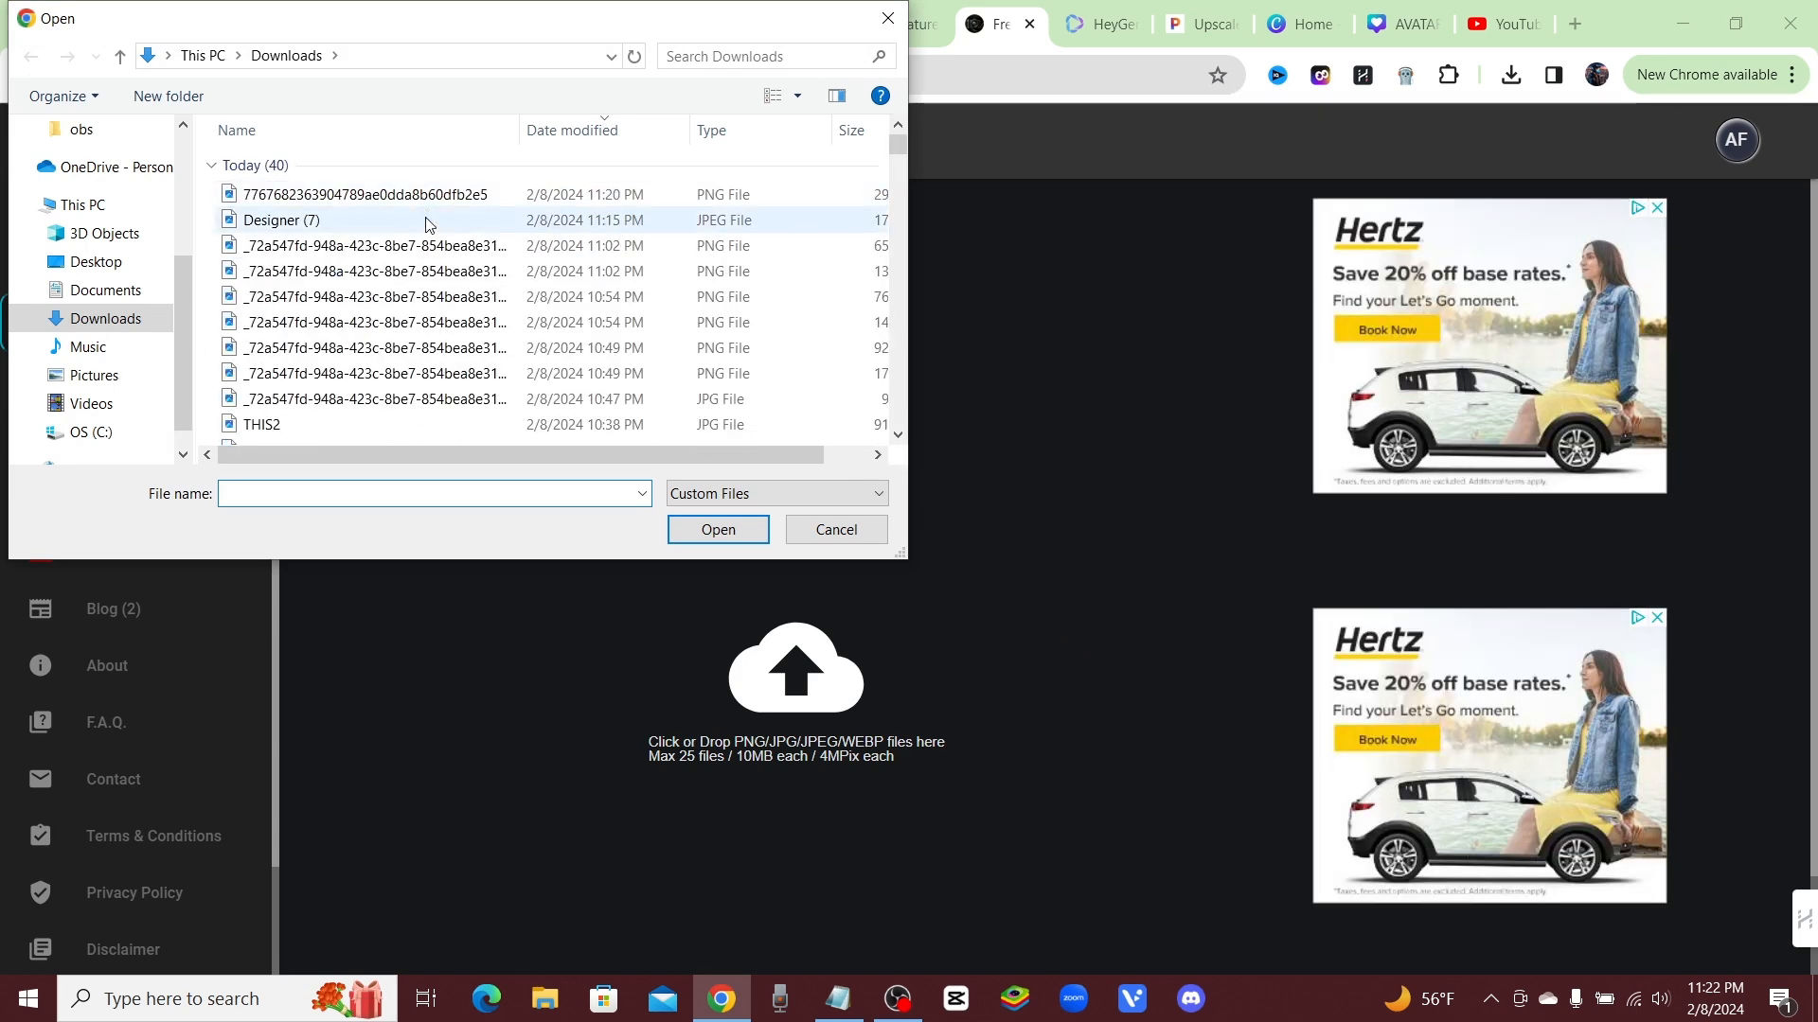
left_click(401, 196)
left_click(718, 529)
left_click(968, 377)
left_click(959, 466)
left_click(956, 492)
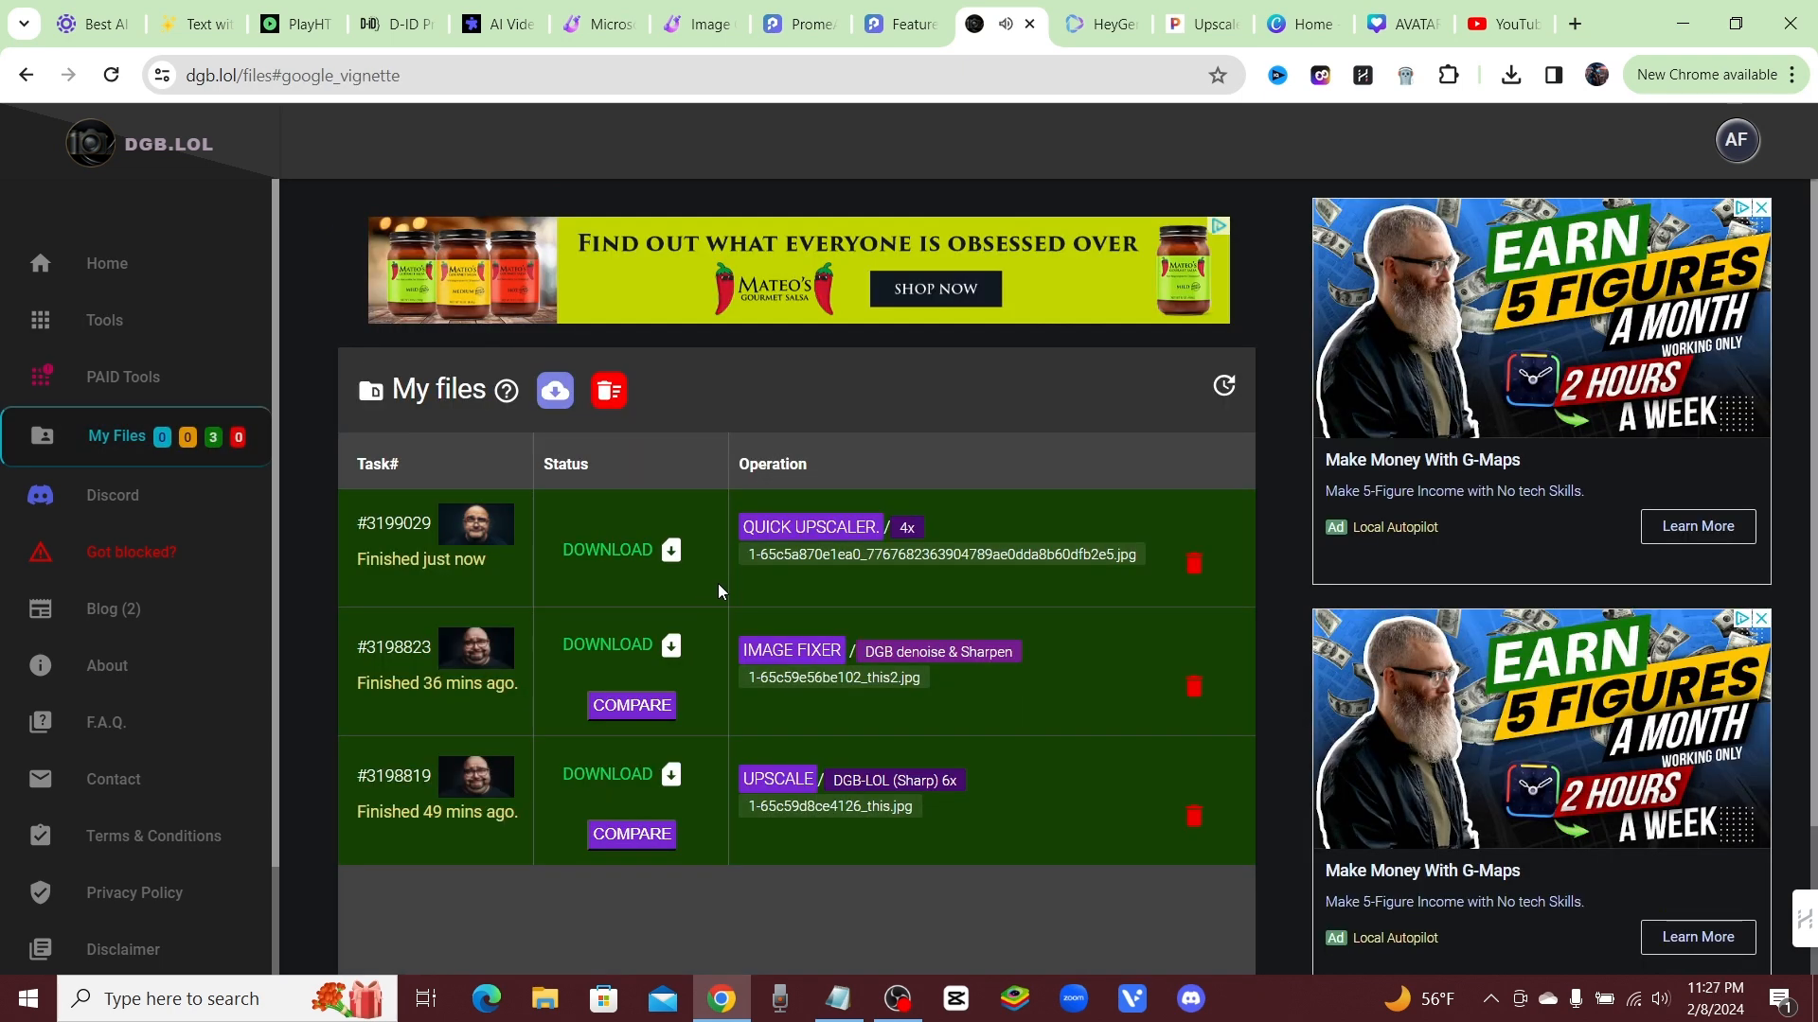
left_click(674, 554)
- Switch to HeyGen and upload the upscaled portrait as a TalkingPhoto photo avatar
left_click(1080, 27)
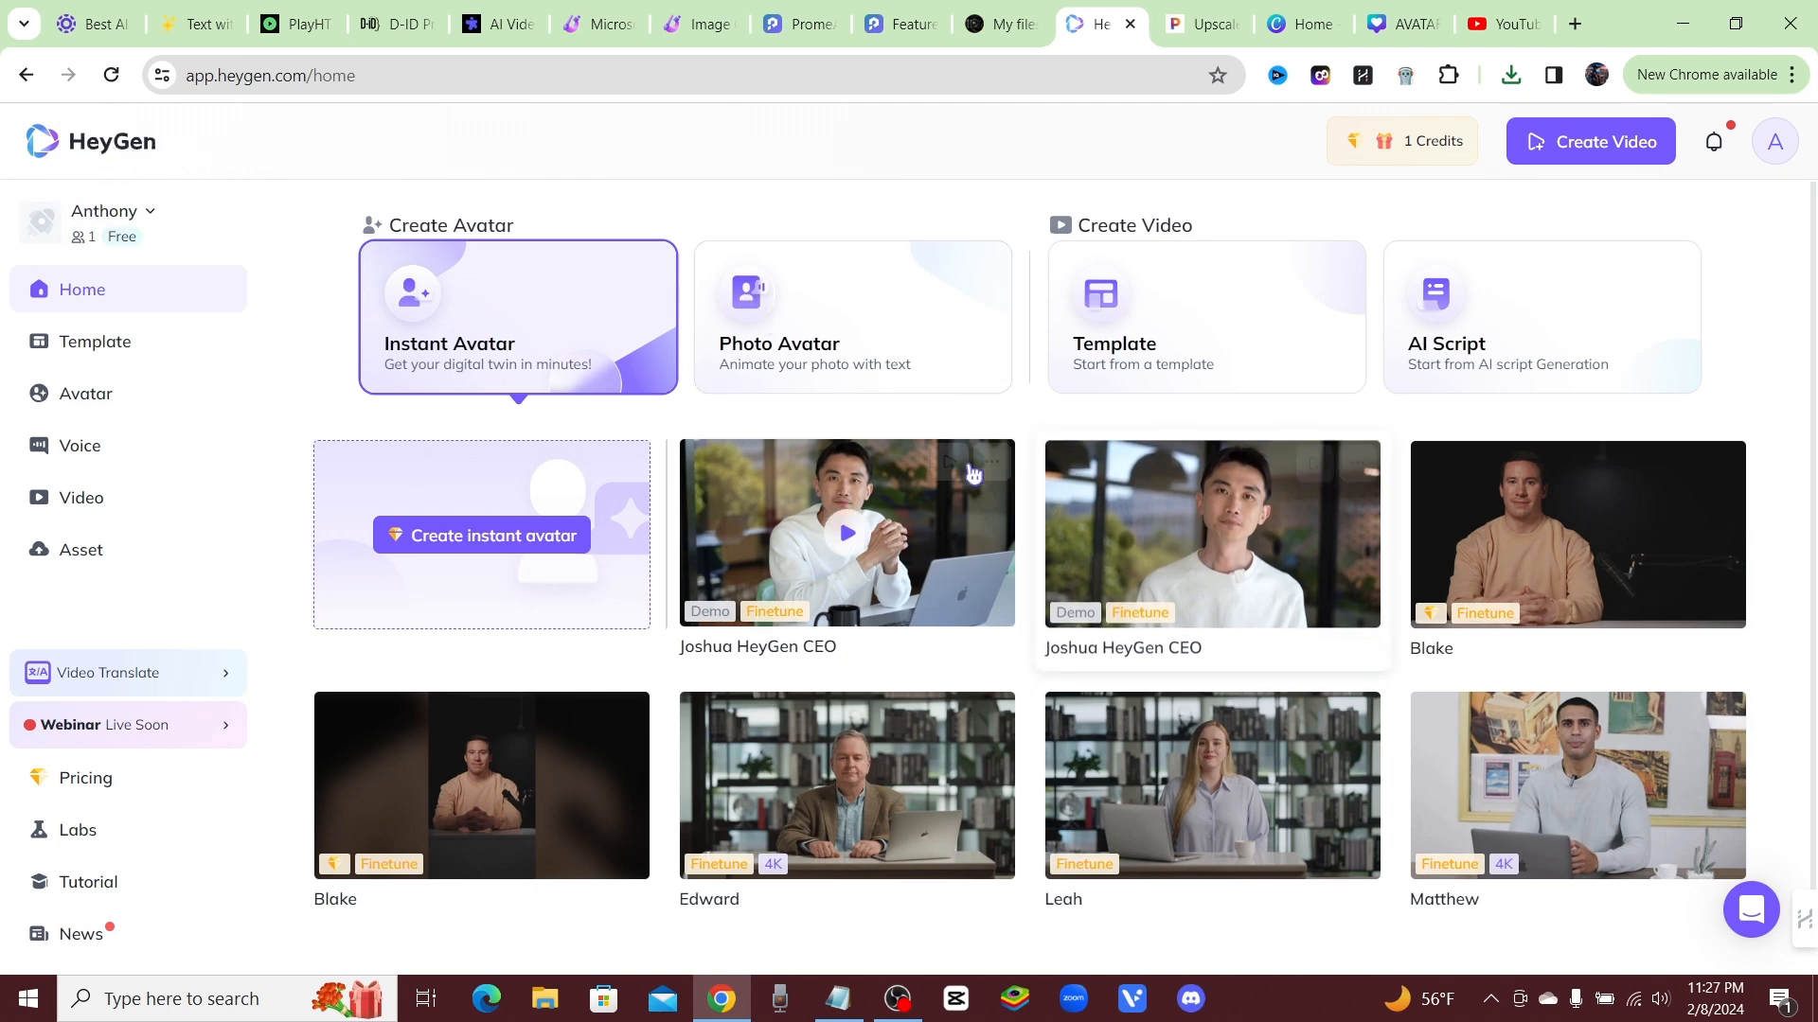
left_click(828, 353)
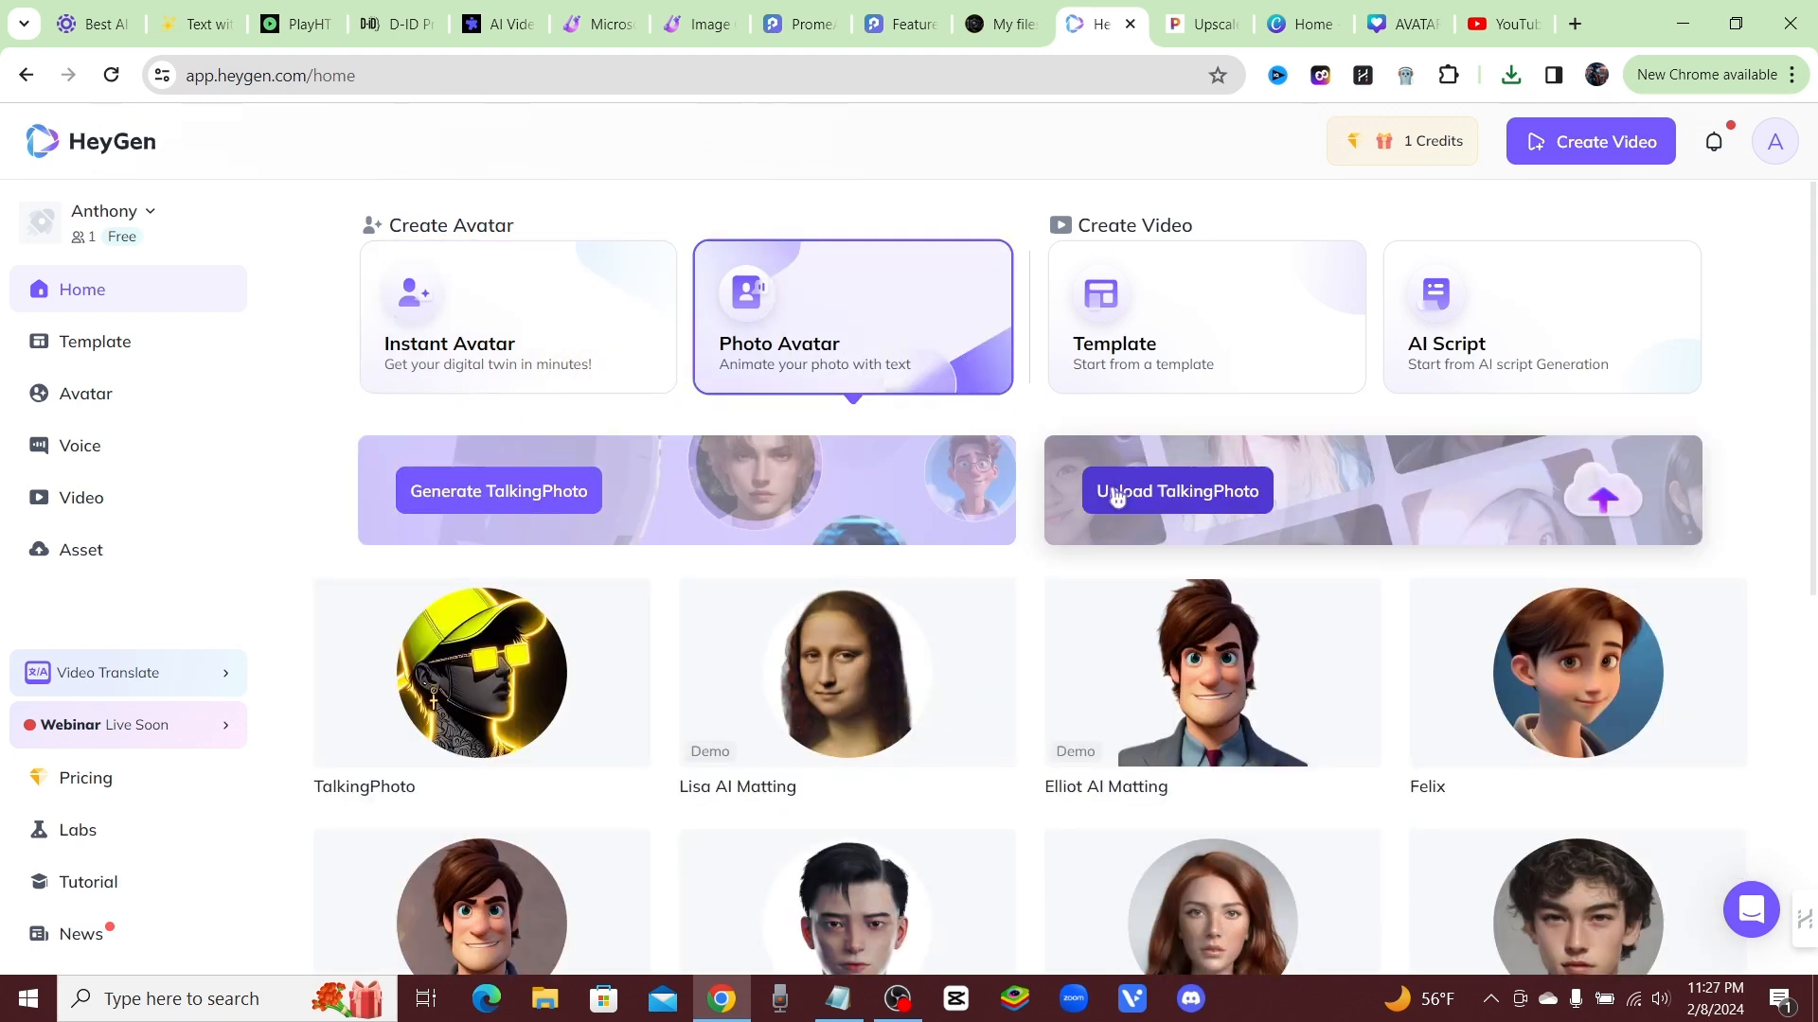
left_click(1231, 496)
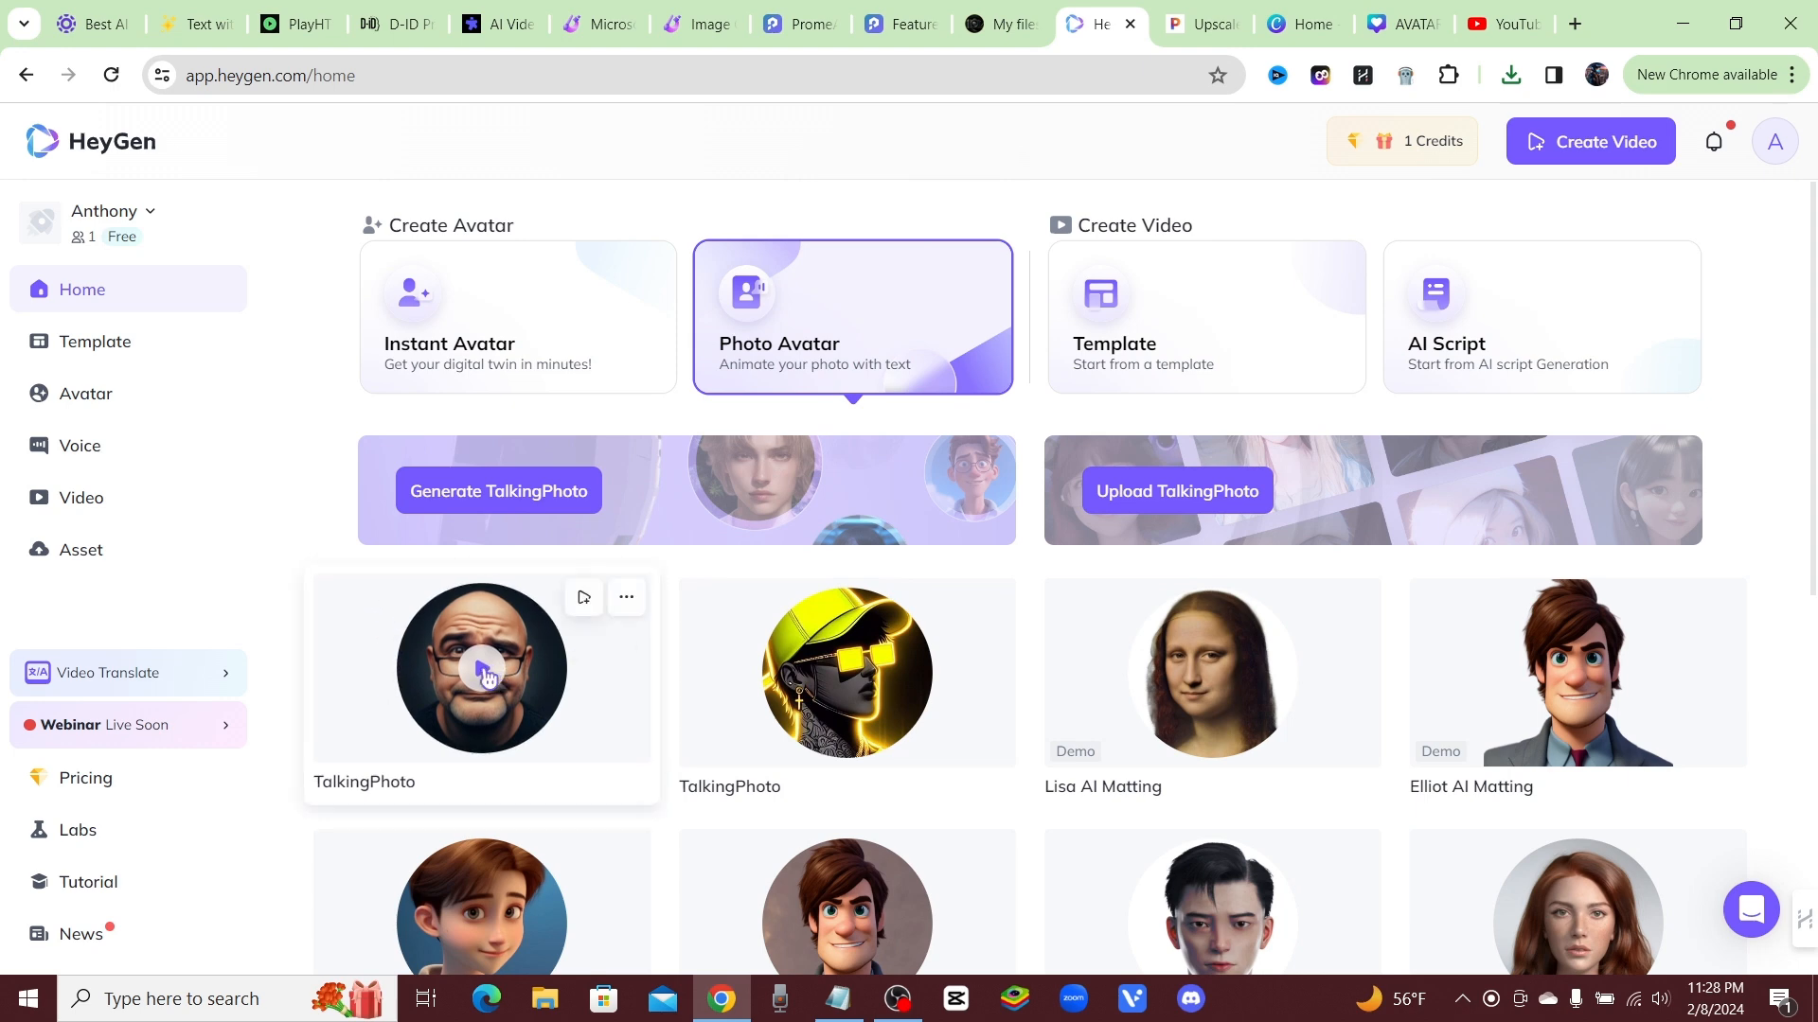
- Create a landscape 1920 x 1080 video from the bald man's TalkingPhoto and slightly enlarge the avatar on the canvas
left_click(486, 675)
mouse_move(1014, 868)
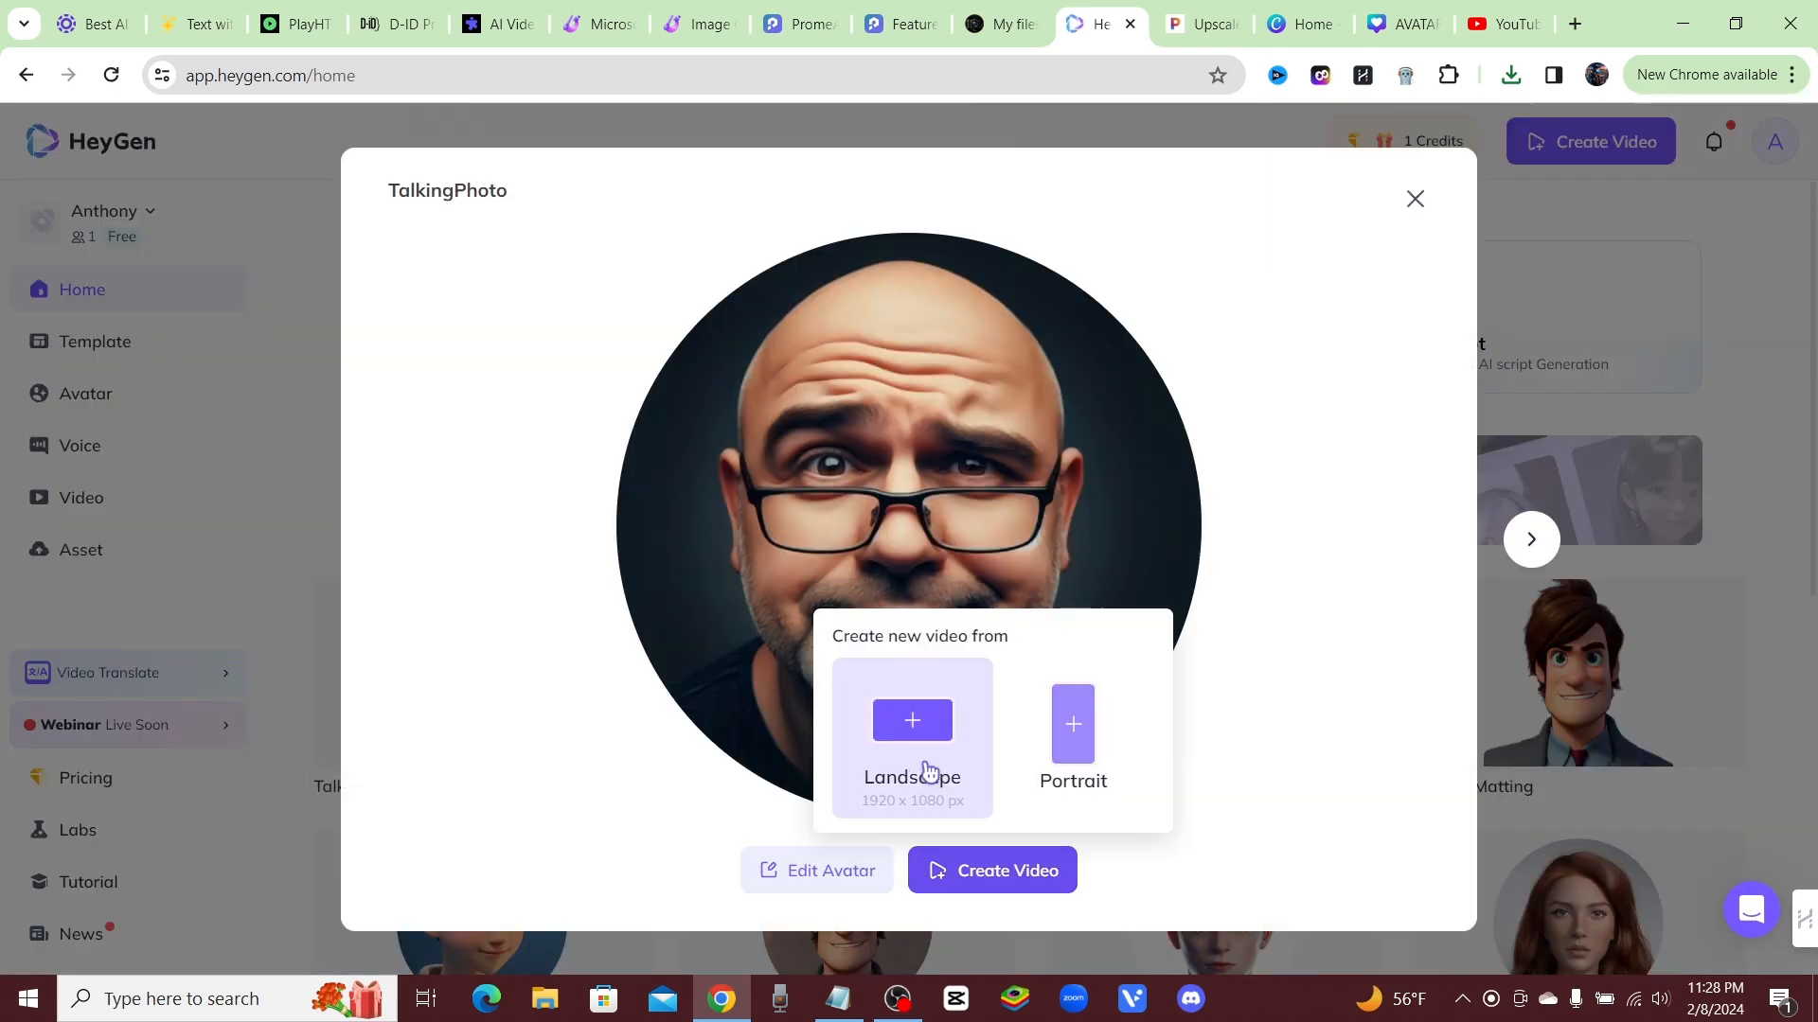
left_click(923, 733)
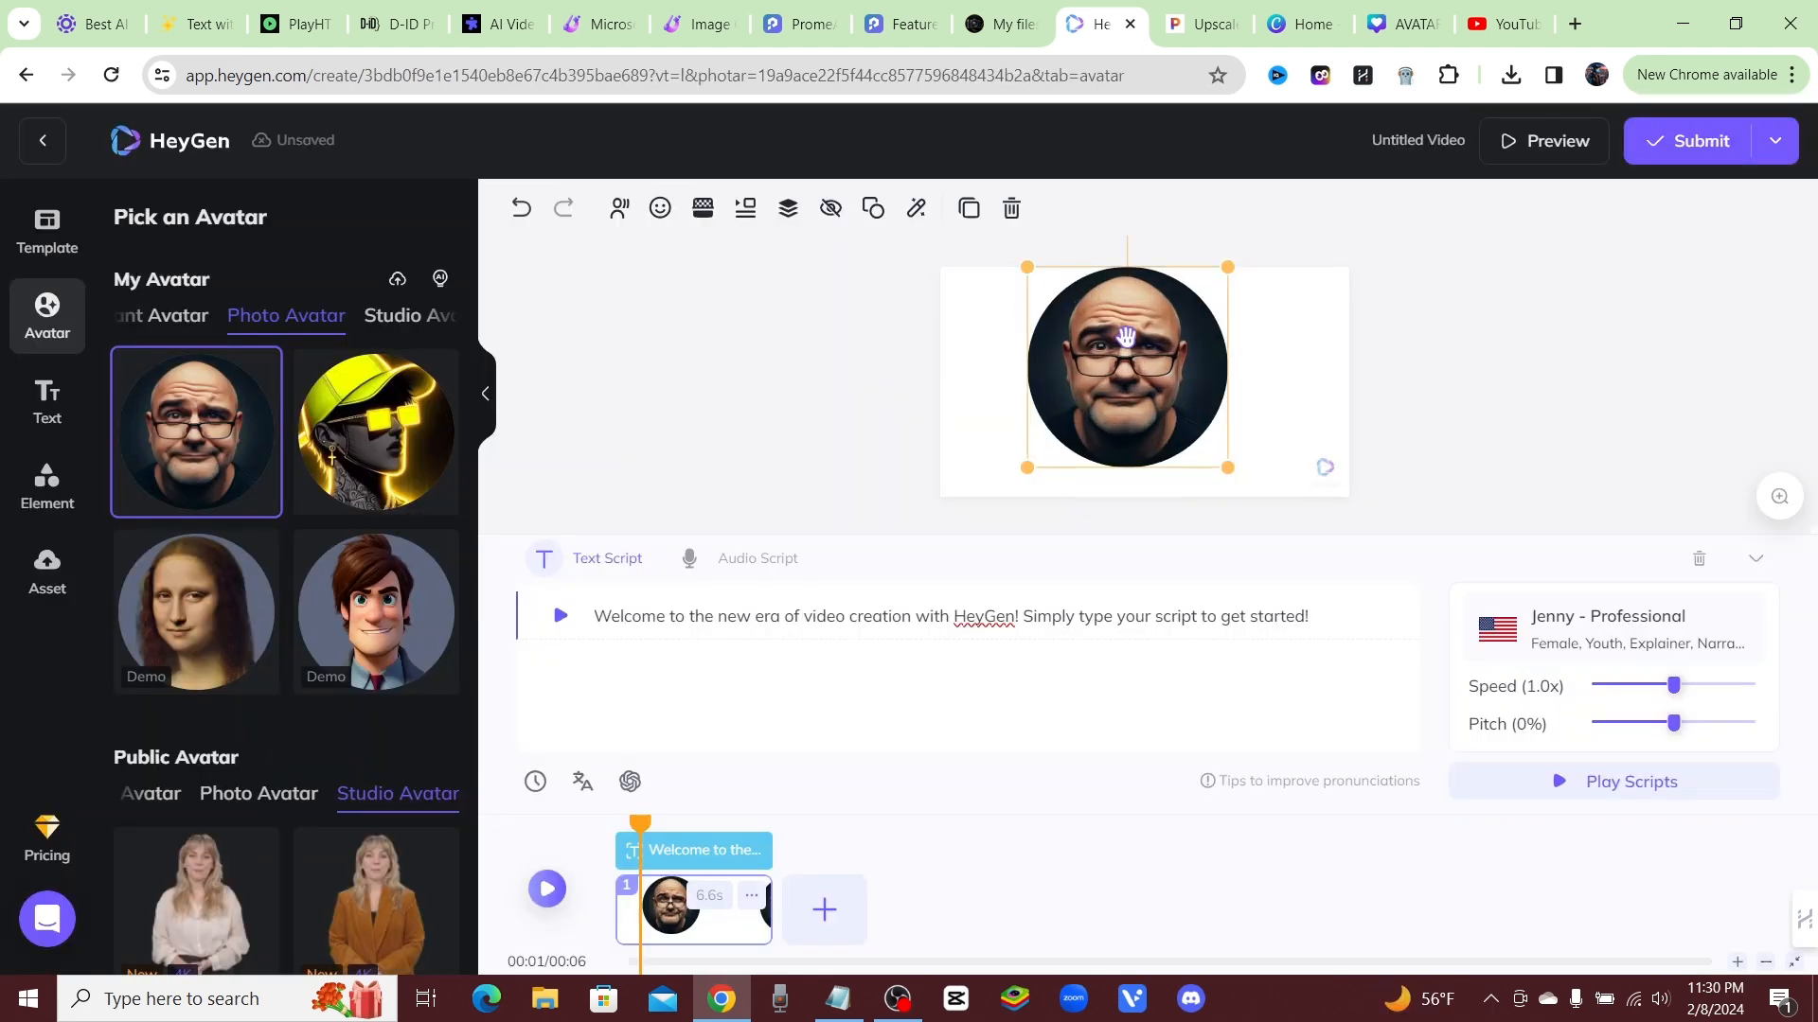
left_click_drag(1126, 337, 1143, 352)
left_click(1212, 559)
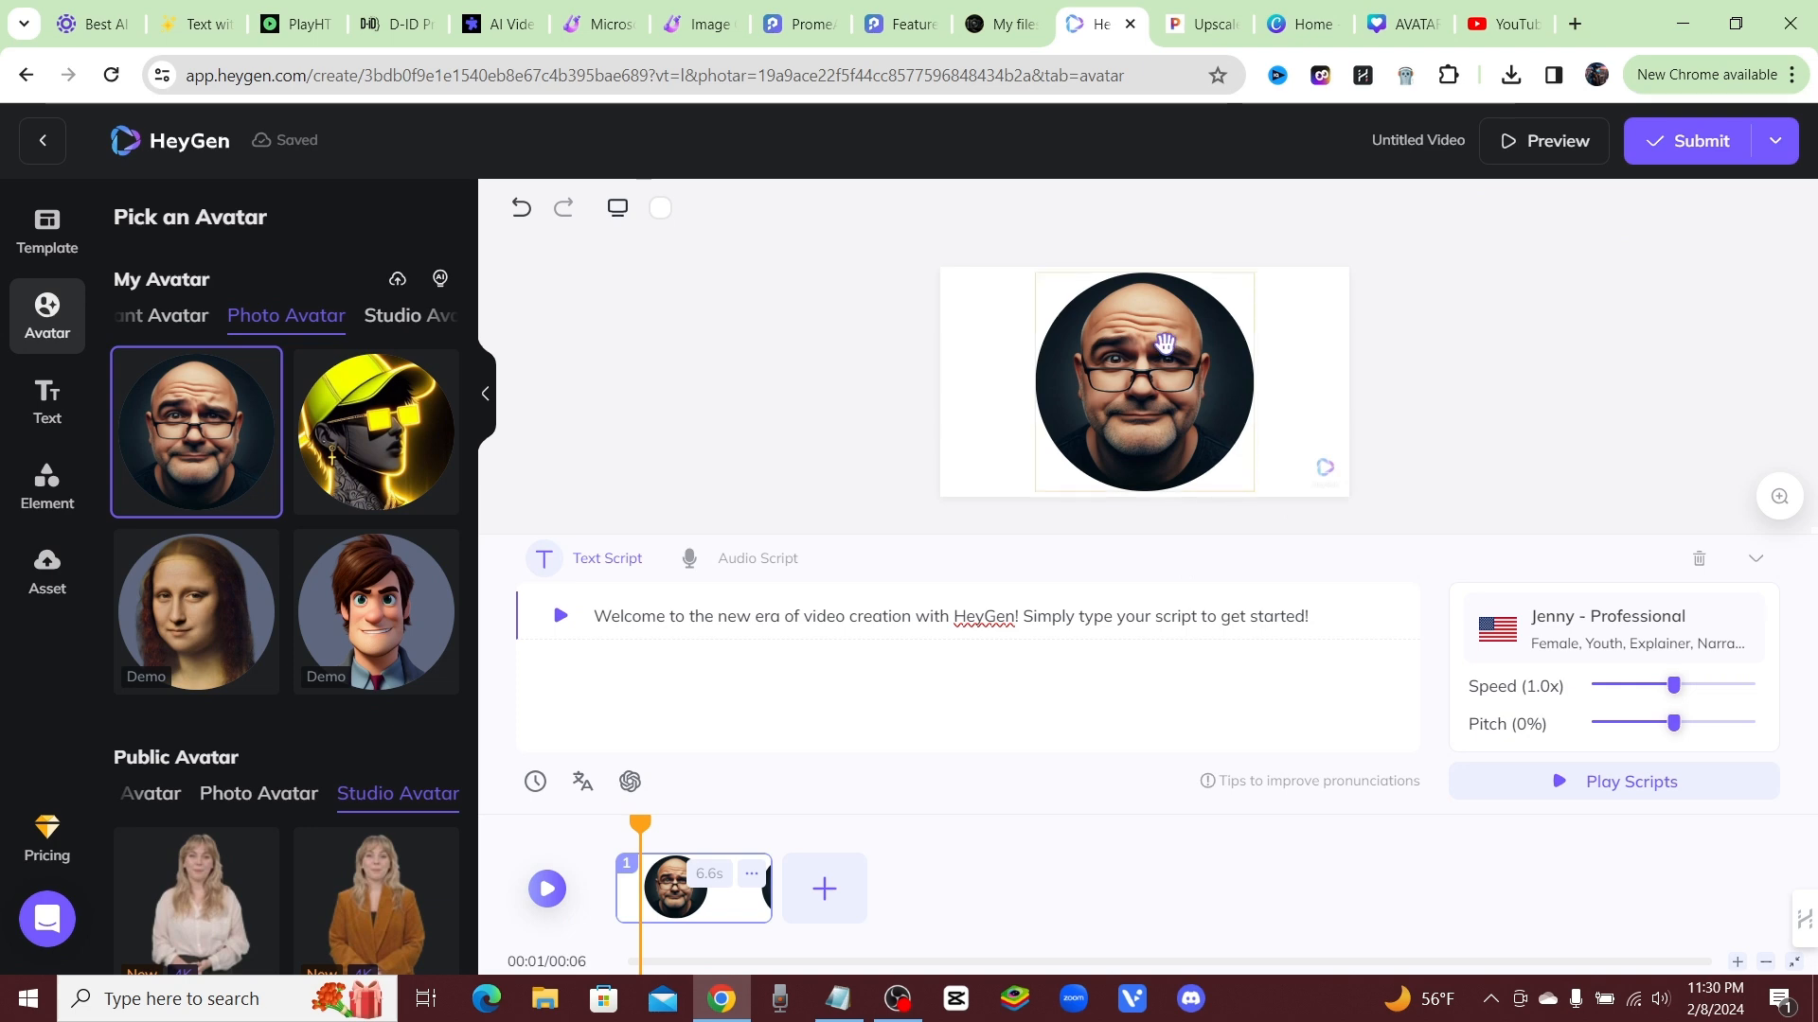
- Replace the default text script with the prepared script beginning "Hey guys, I'm about to show you how to create an ultra real talking avatar"
left_click(794, 684)
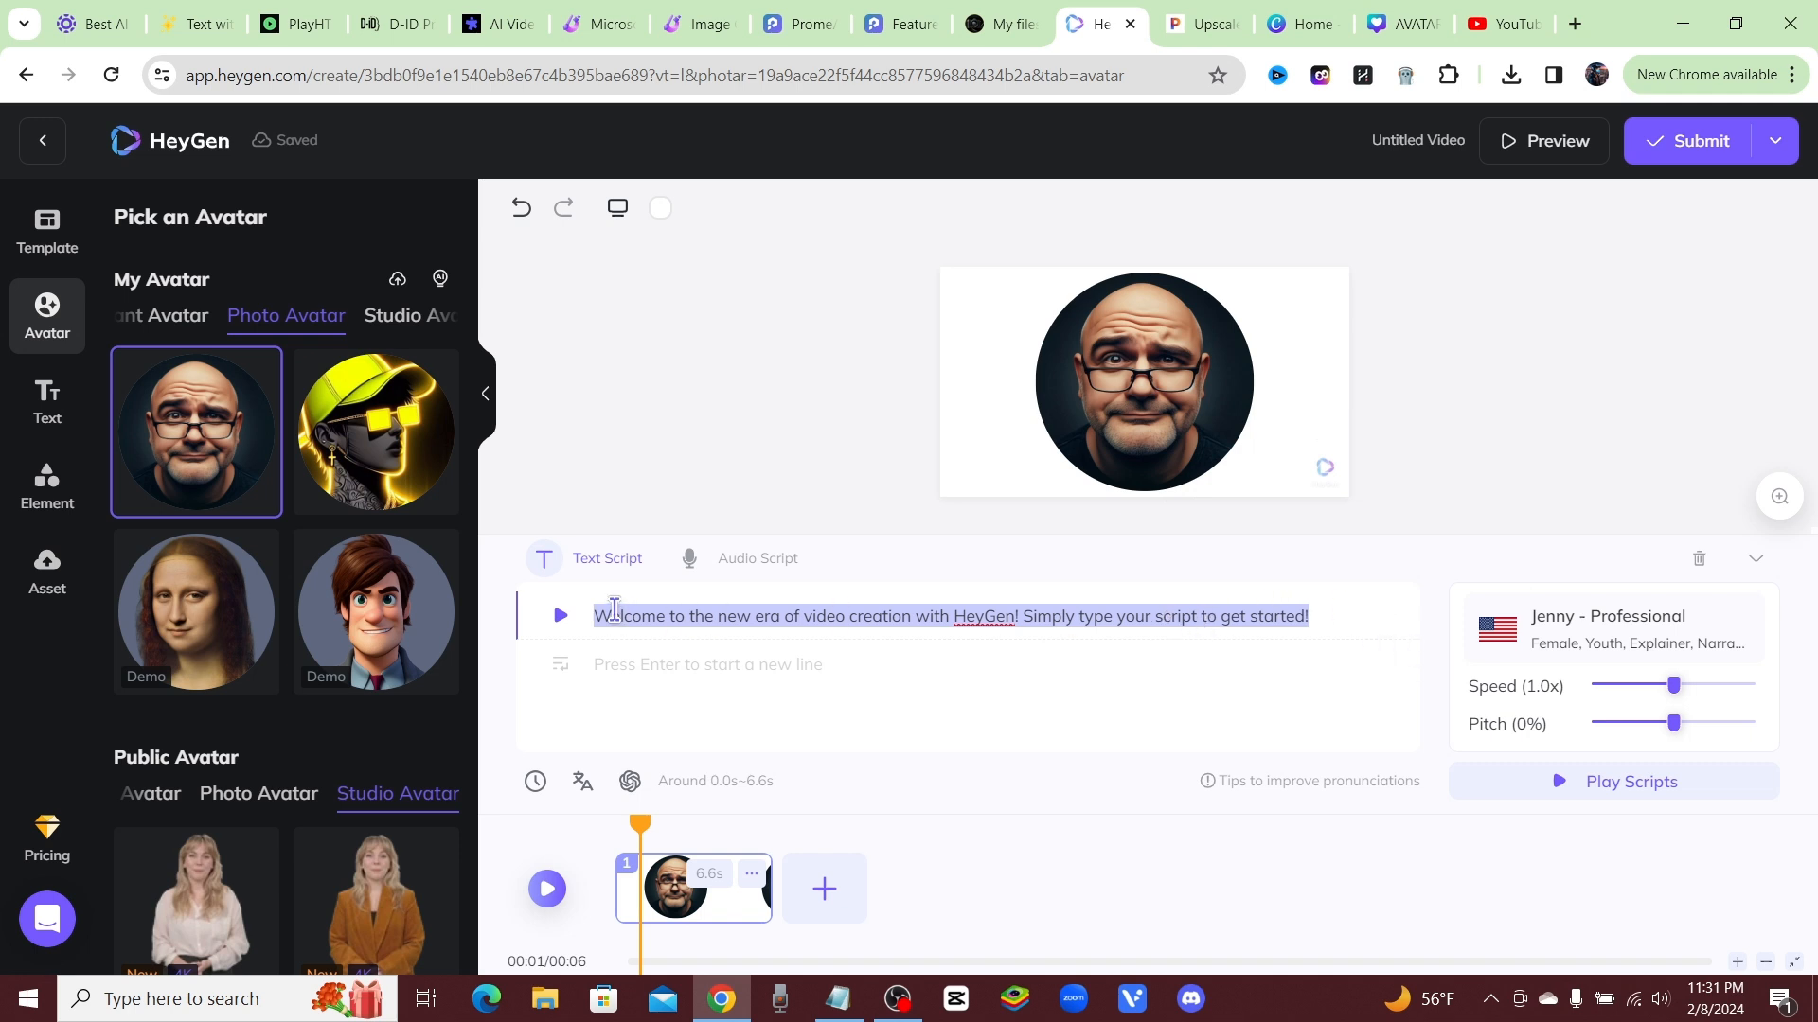
key("ctrl+v")
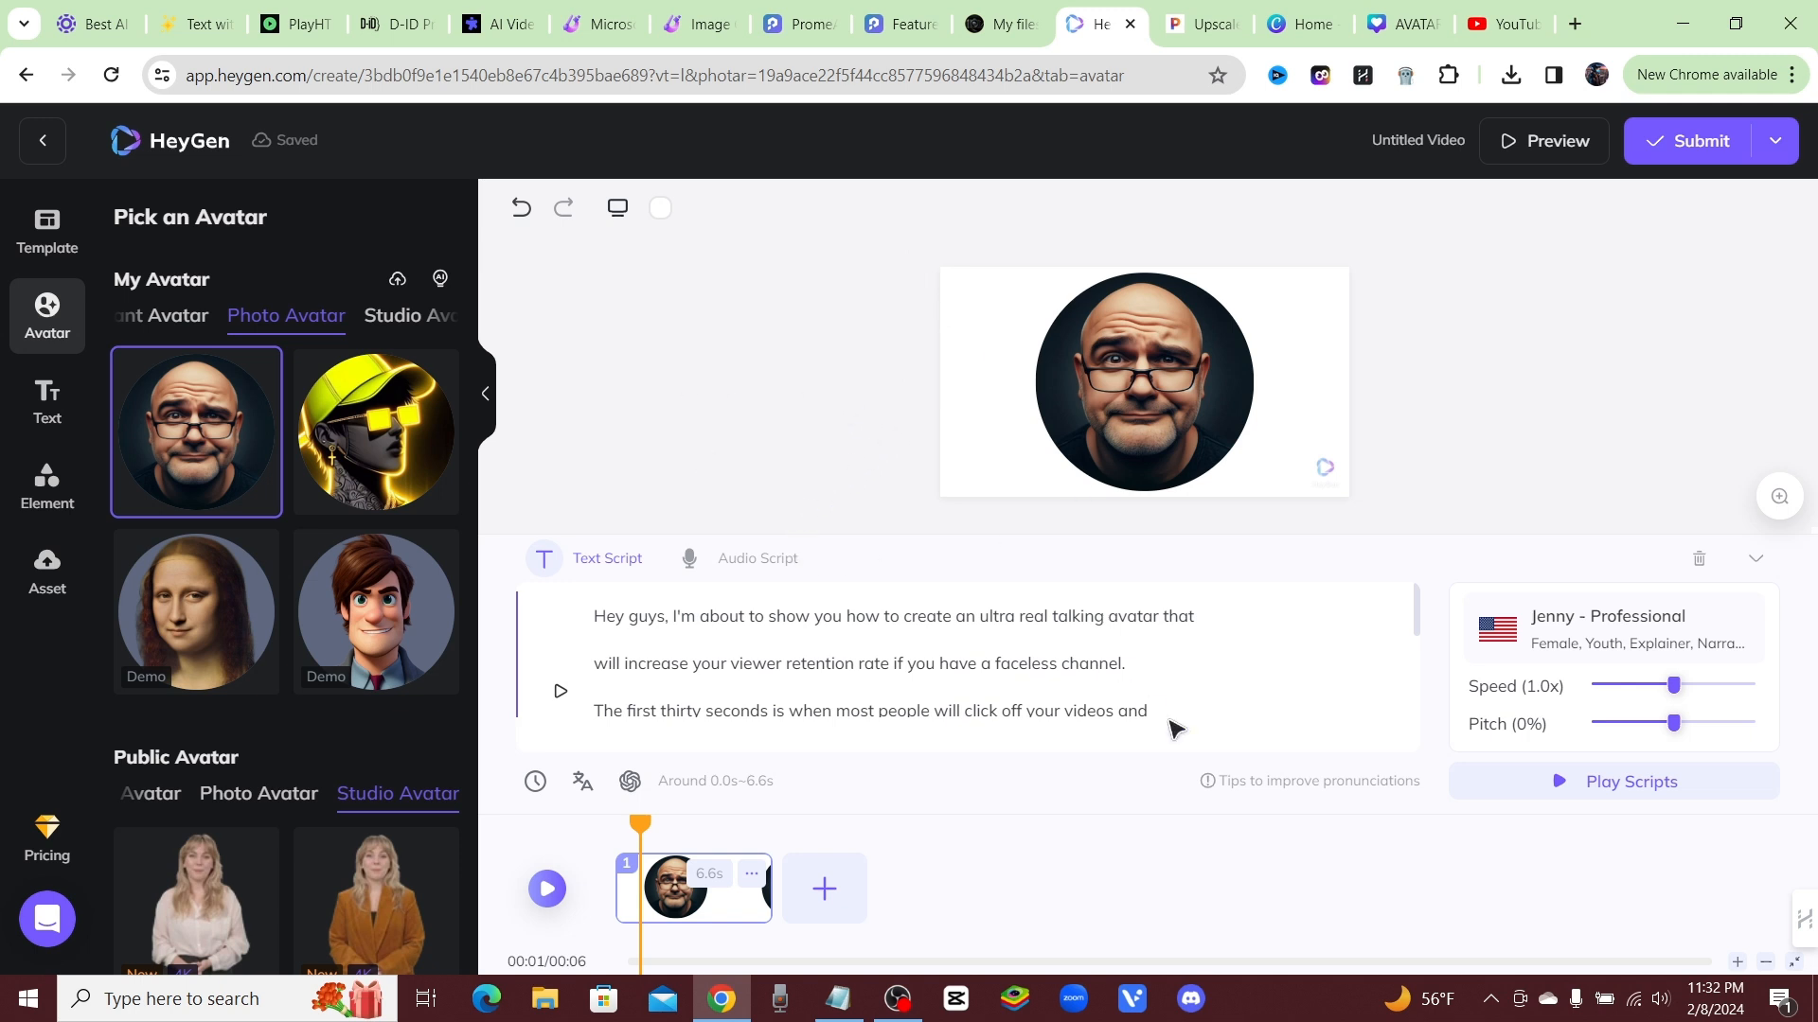
scroll(602, 632, "down", 3)
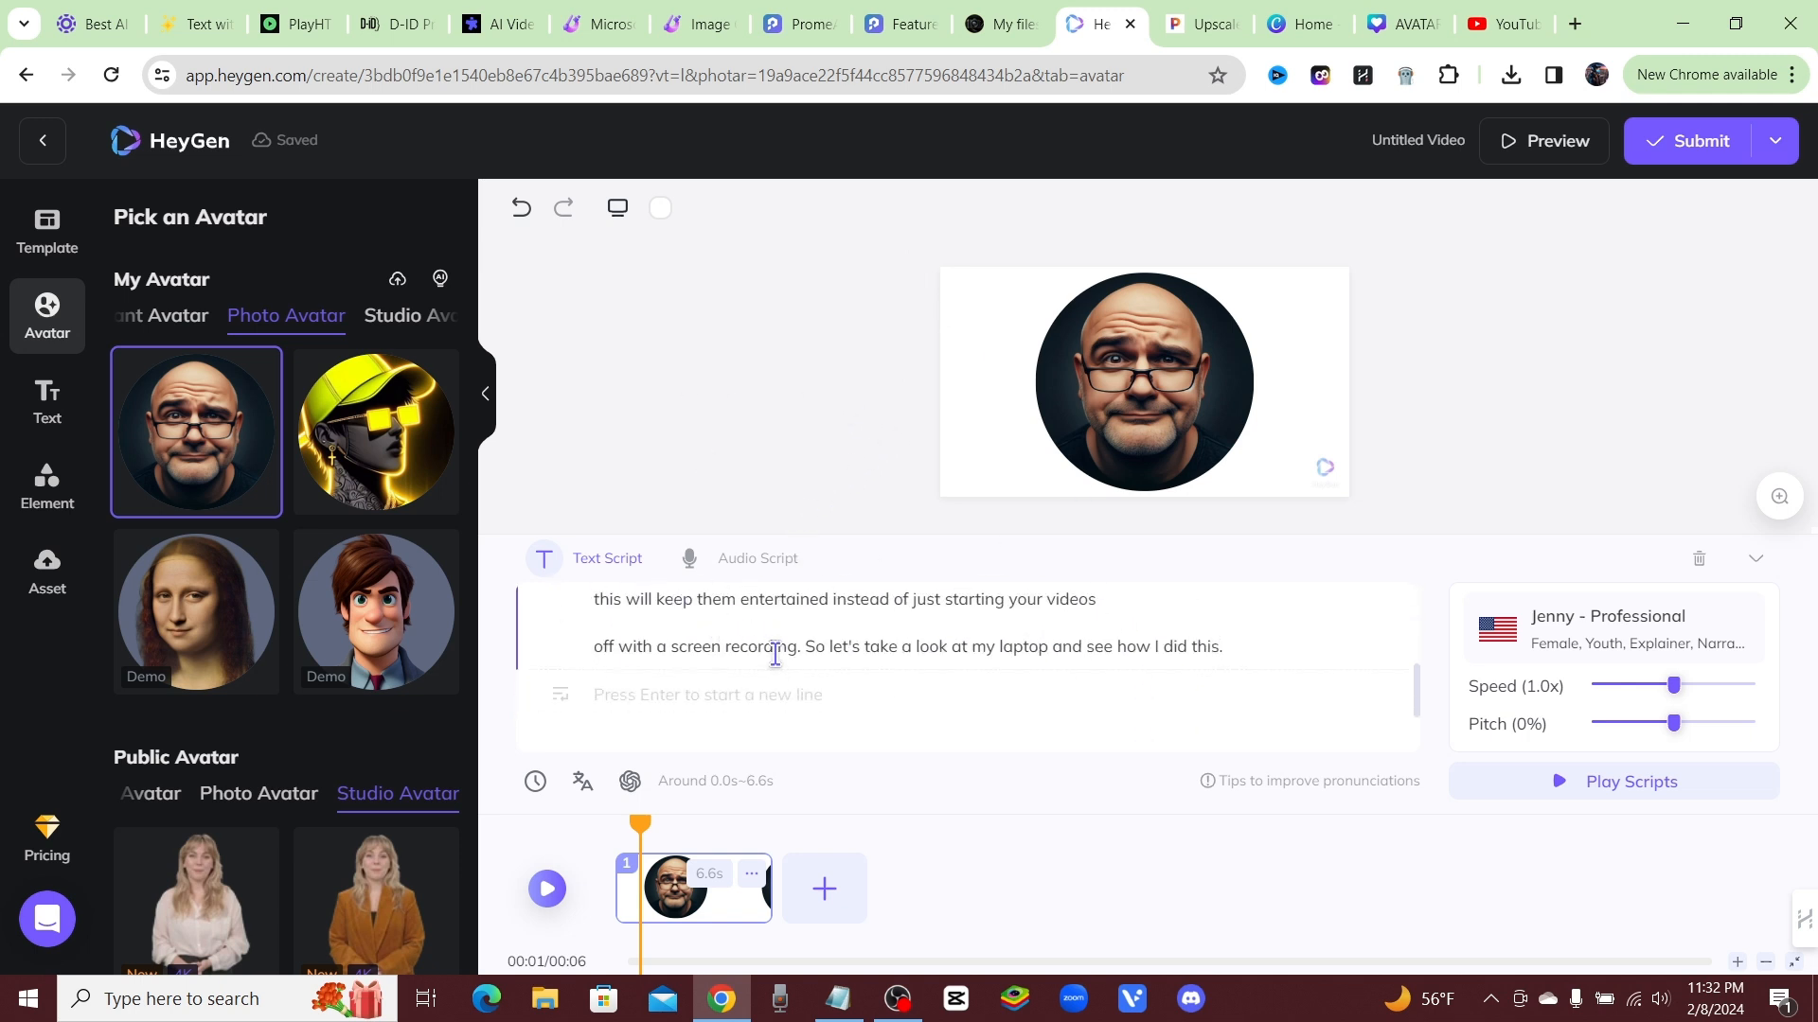
scroll(921, 690, "up", 3)
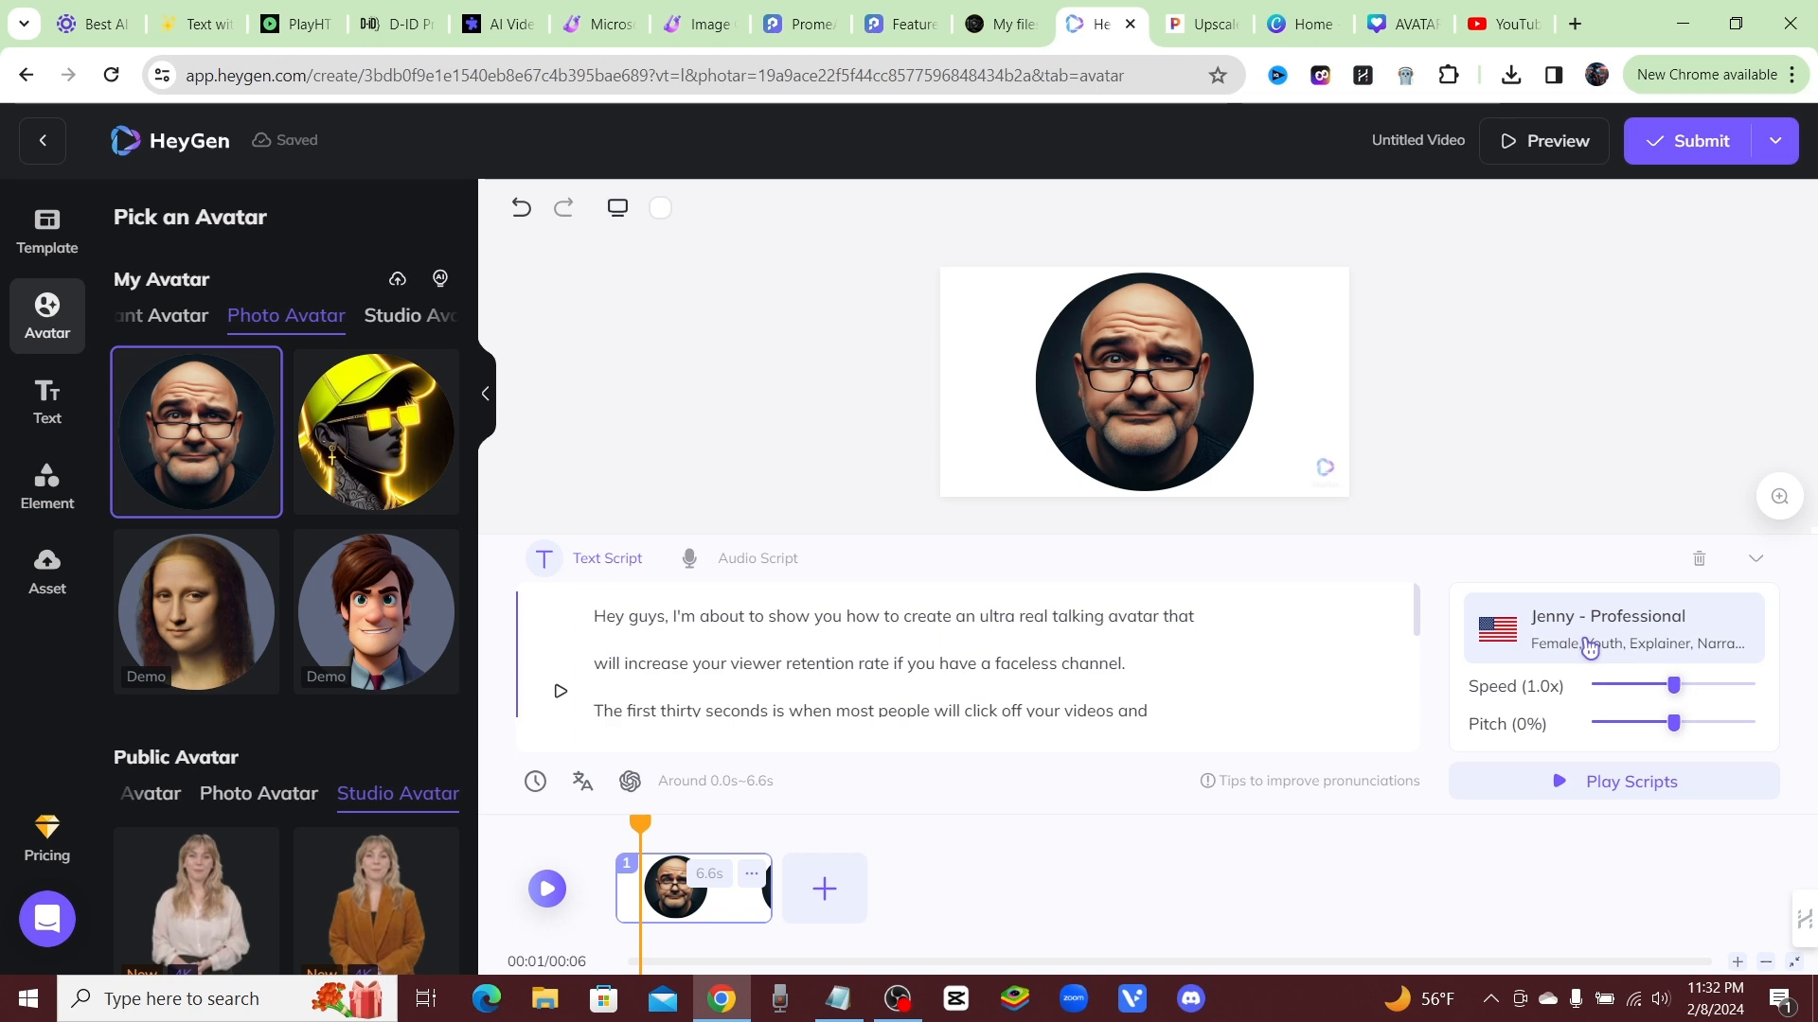
- Set the script's AI voice to Ryan - Professional and listen to its sample in the public voice library
left_click(1636, 624)
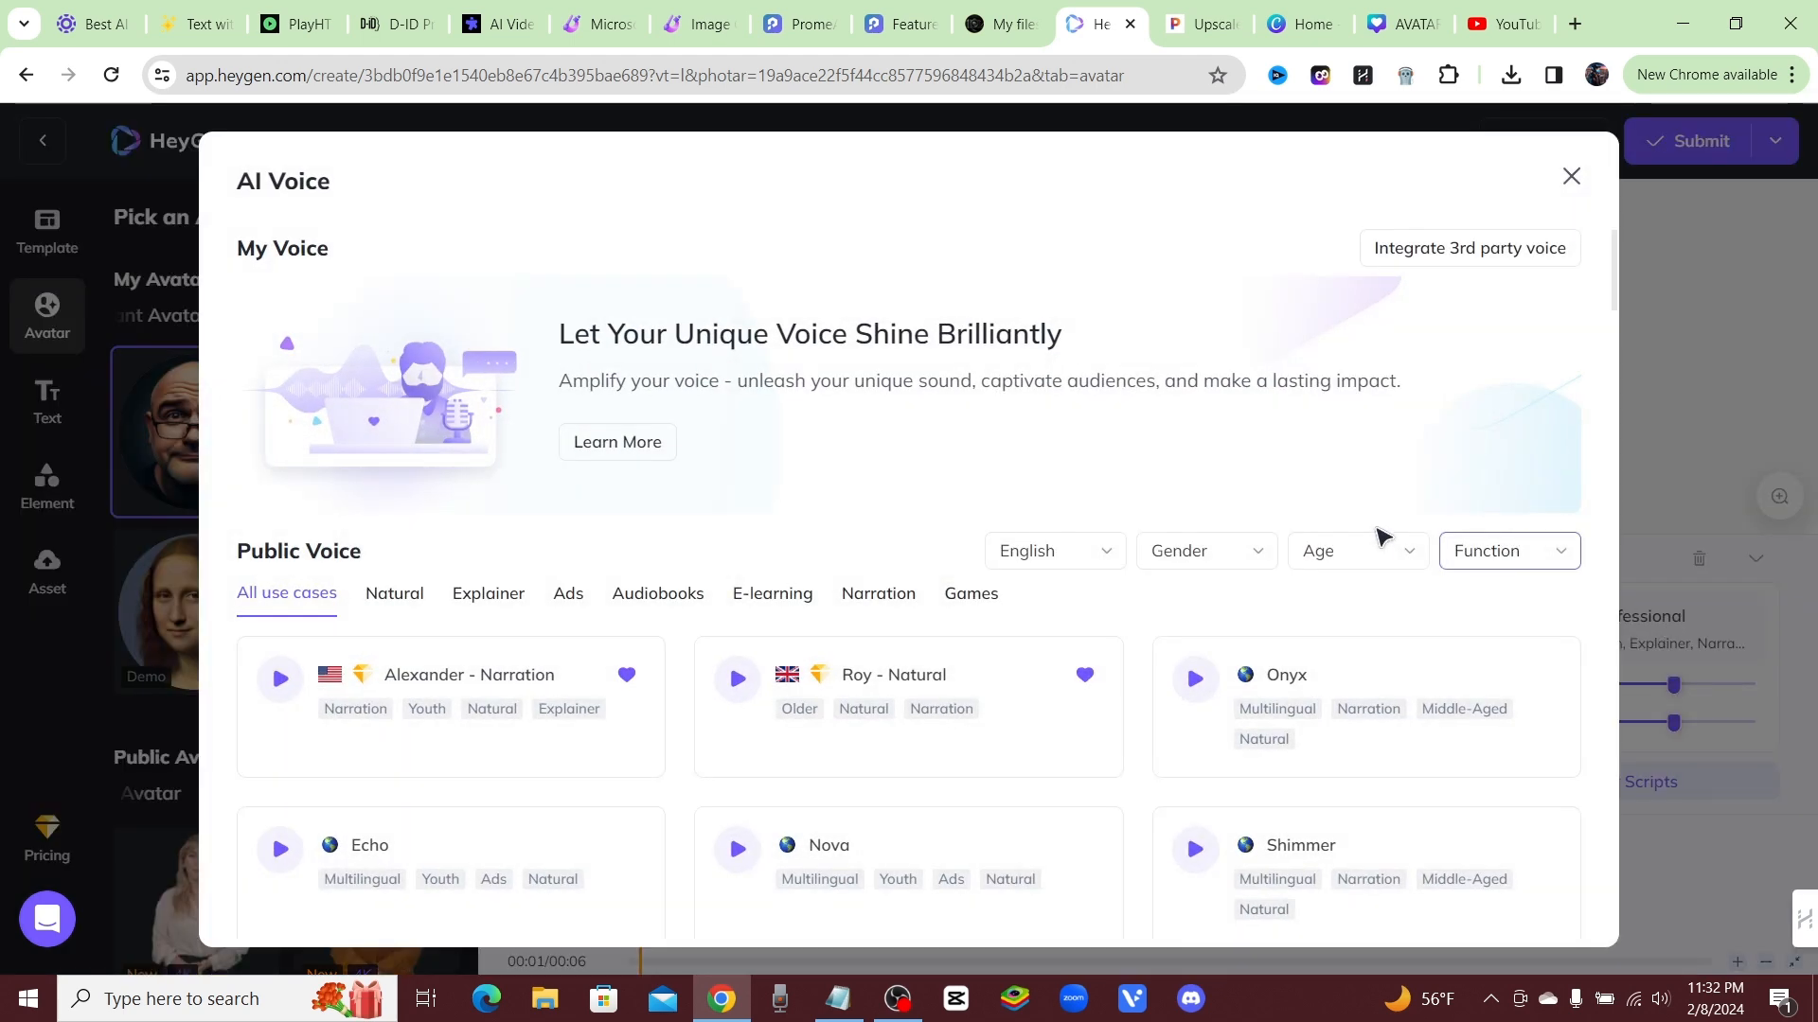
scroll(473, 615, "down", 3)
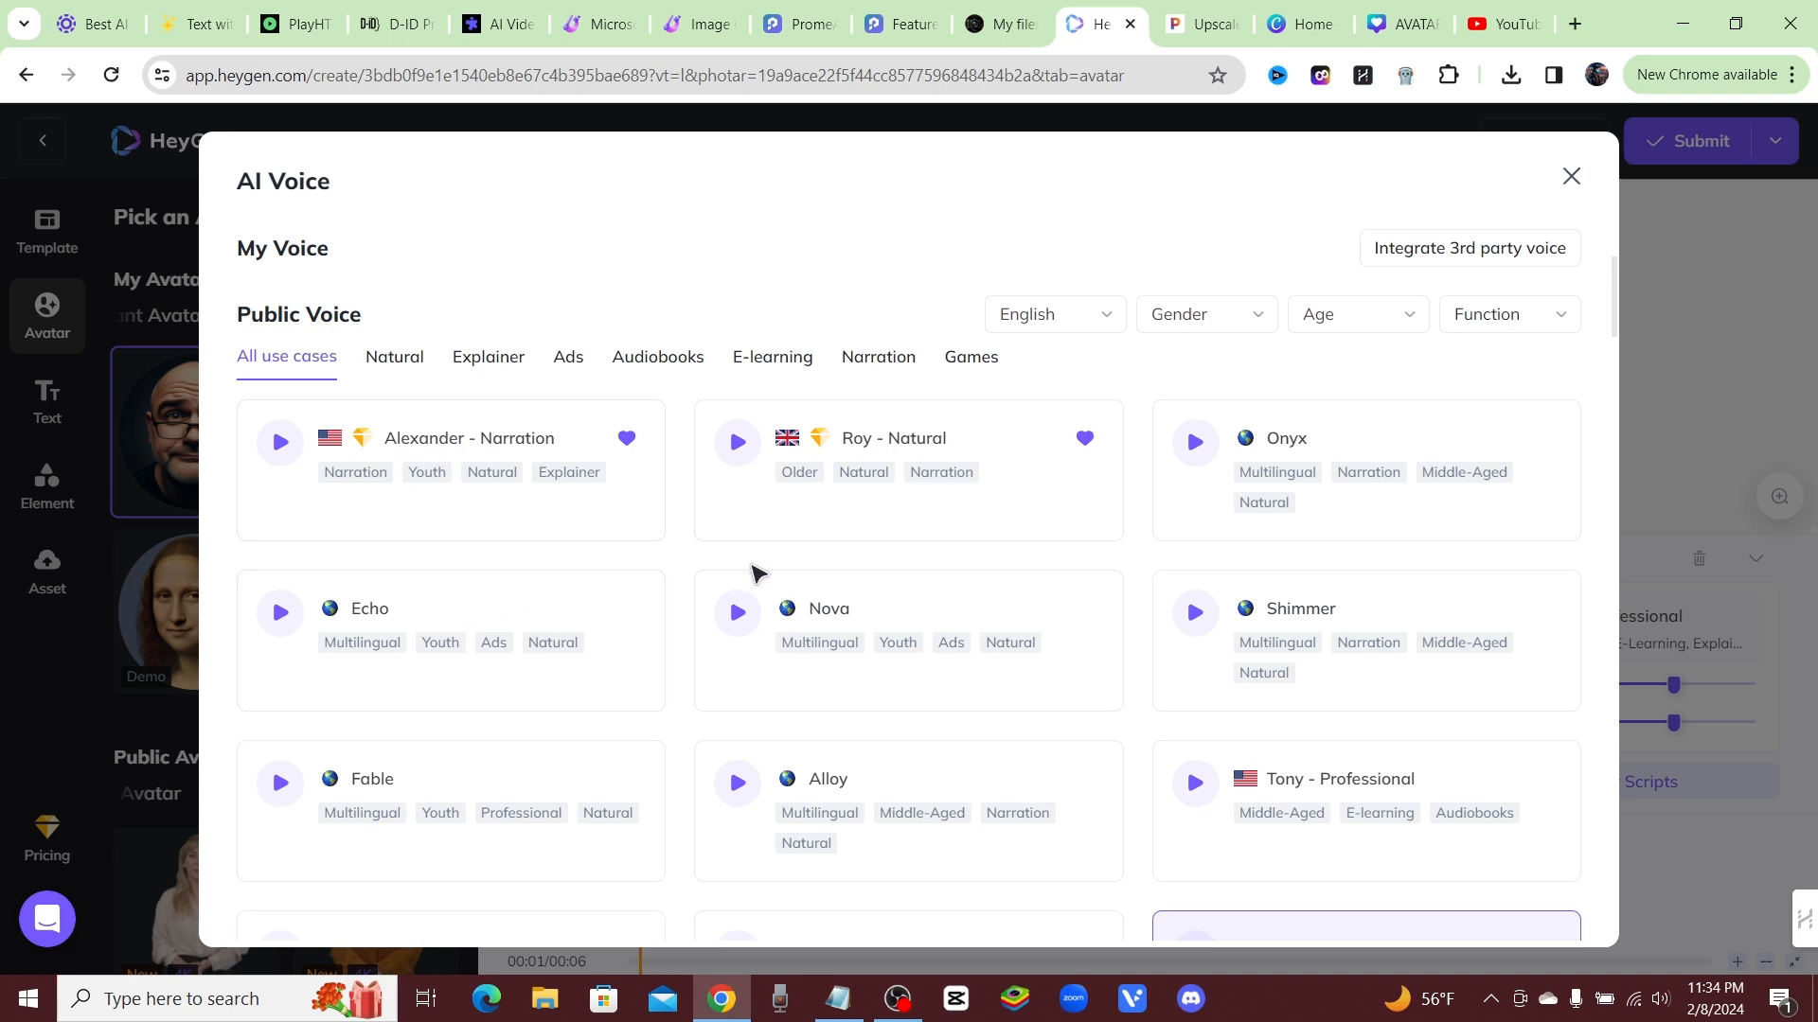
scroll(743, 592, "down", 4)
scroll(748, 583, "down", 6)
scroll(739, 556, "up", 4)
scroll(739, 560, "up", 3)
left_click(1196, 598)
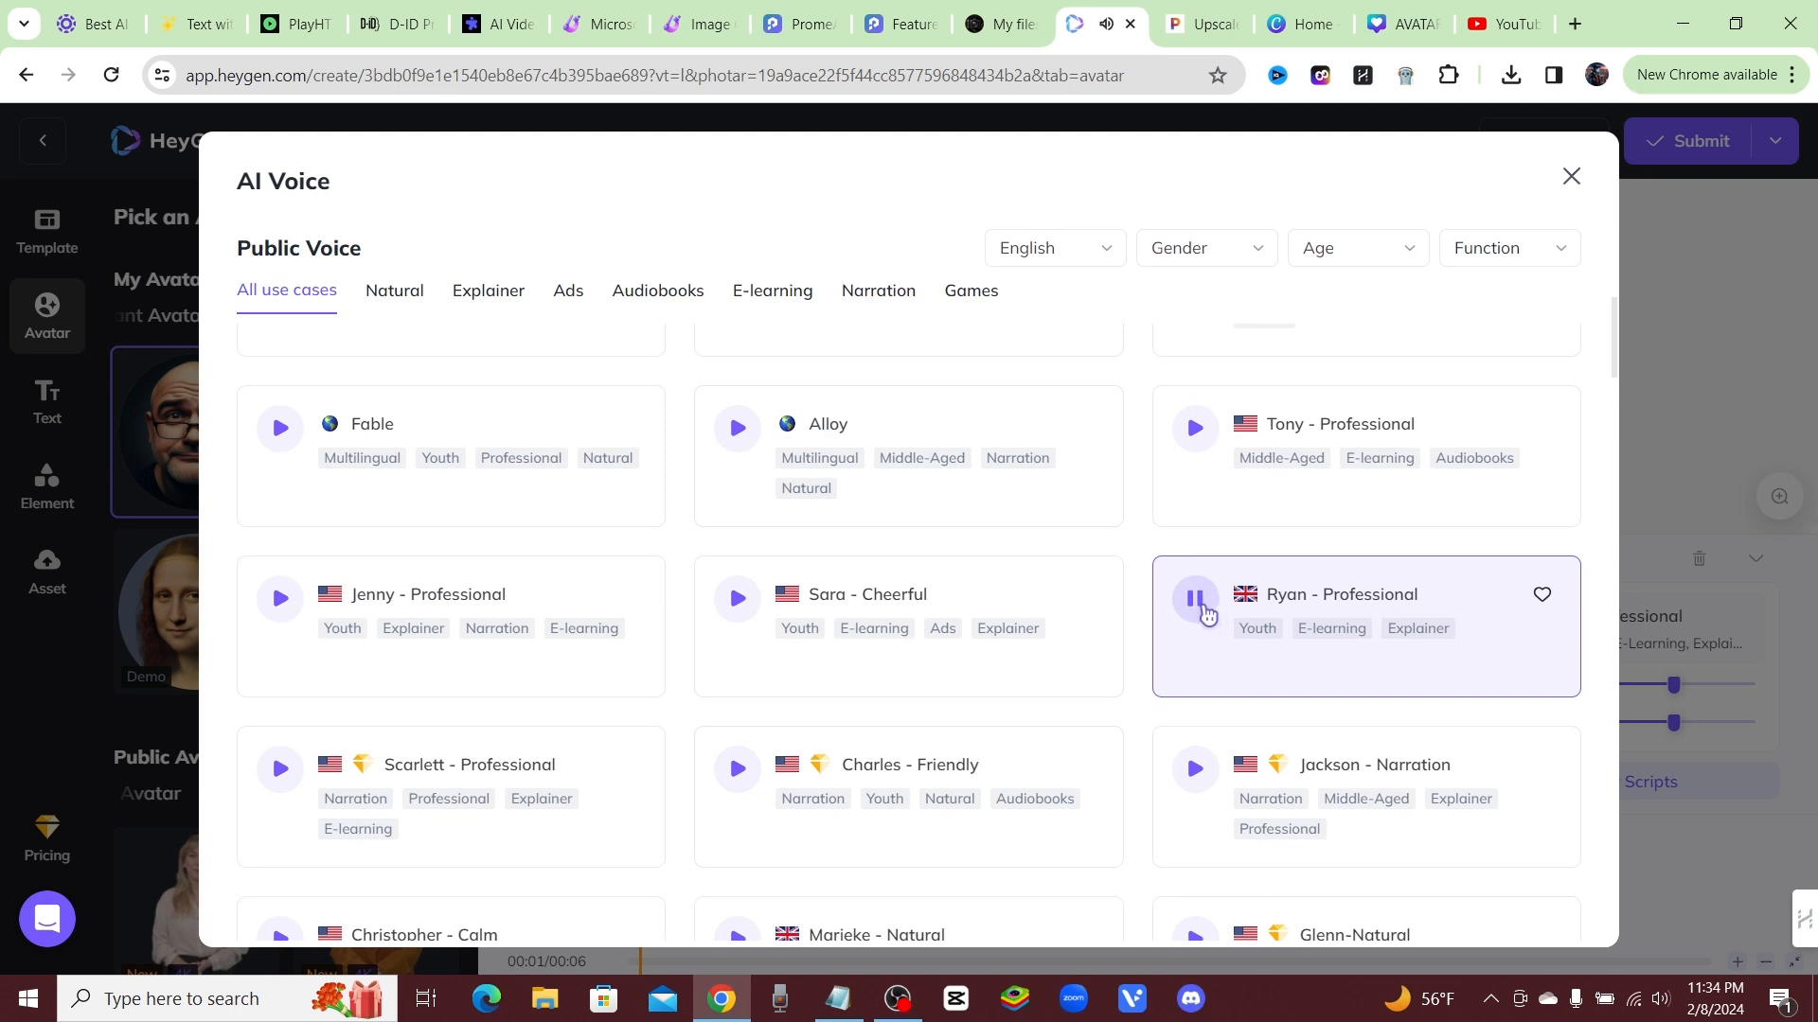
scroll(1136, 587, "down", 3)
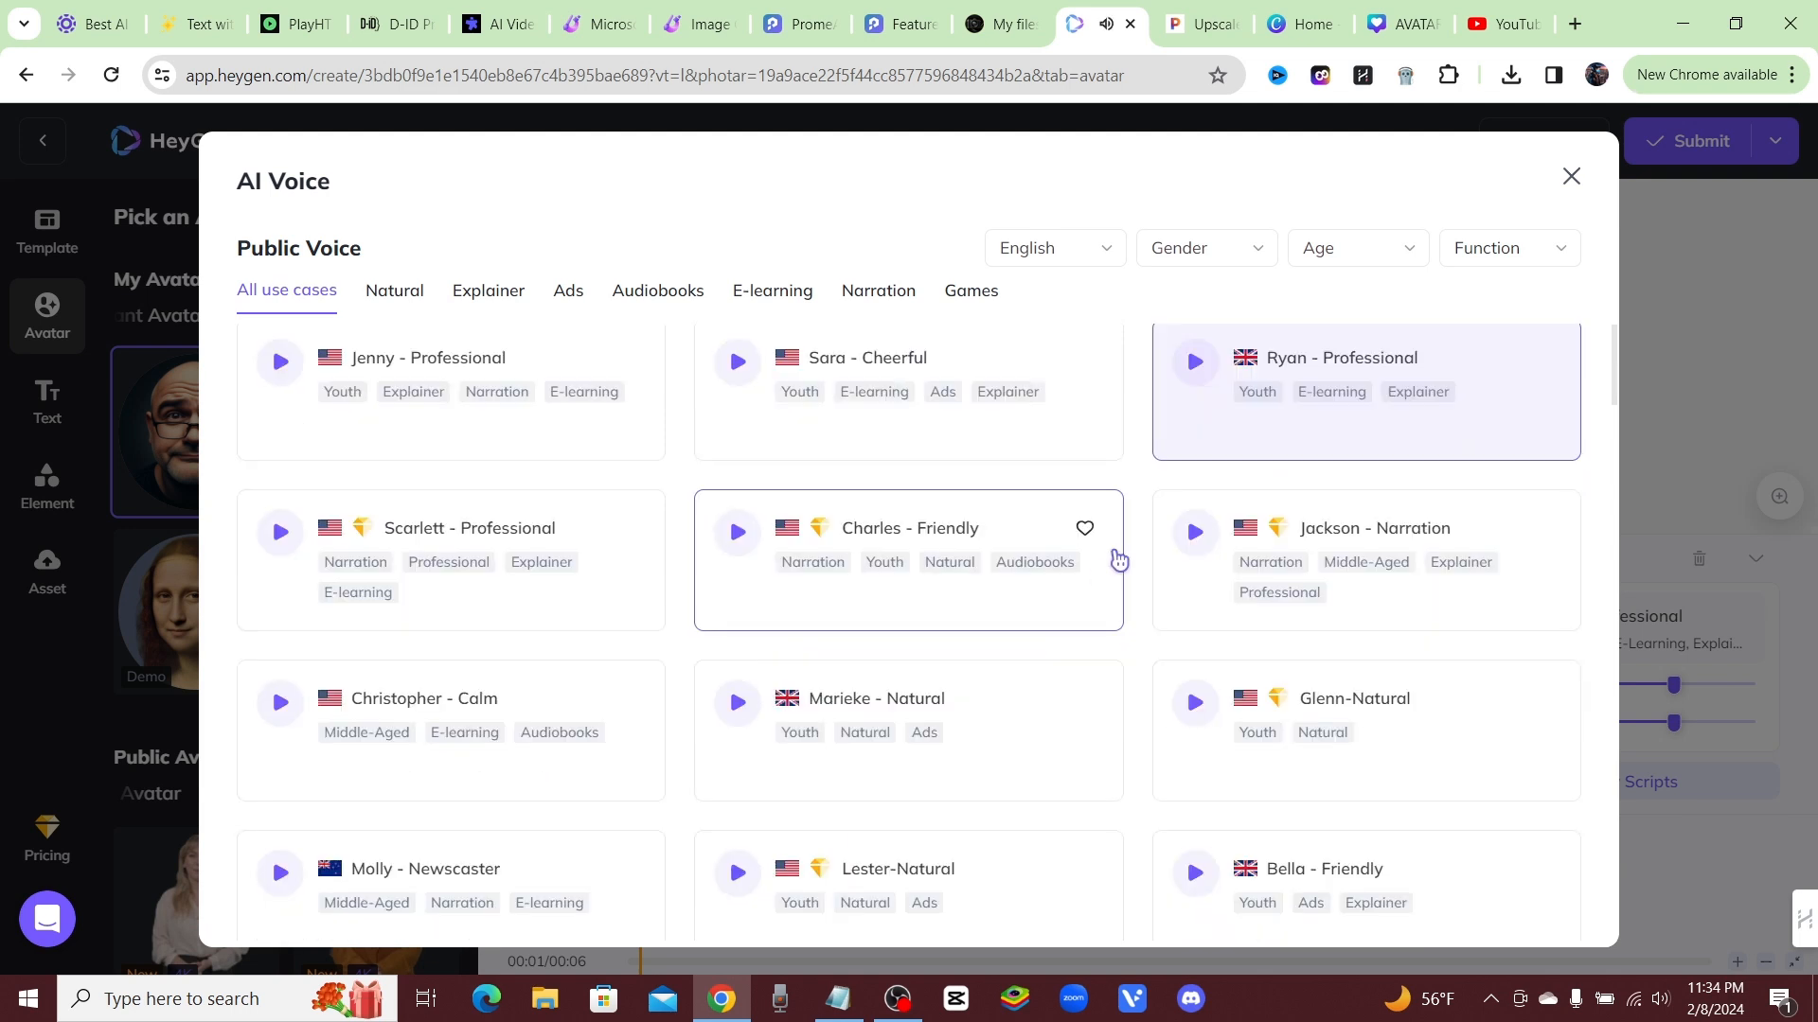
scroll(1491, 423, "up", 1)
left_click(1654, 560)
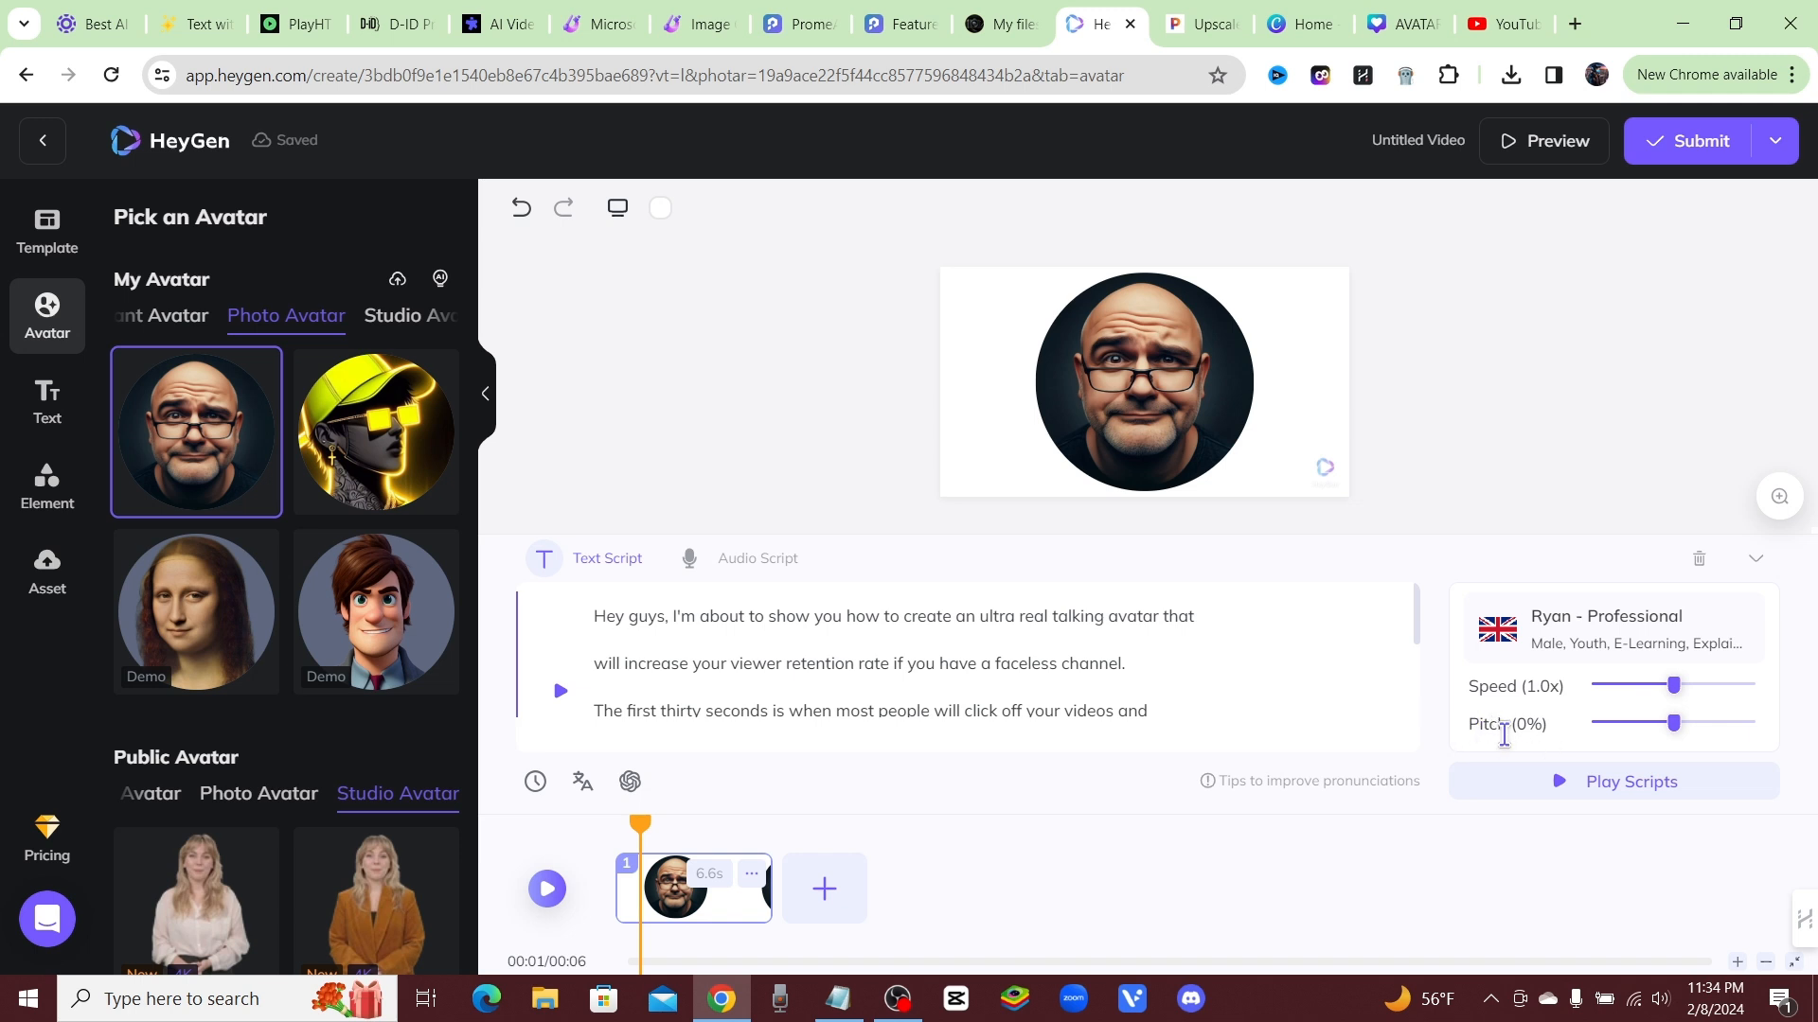
- Play the script with the chosen voice and submit the video for rendering, confirming the credit use
left_click(1564, 781)
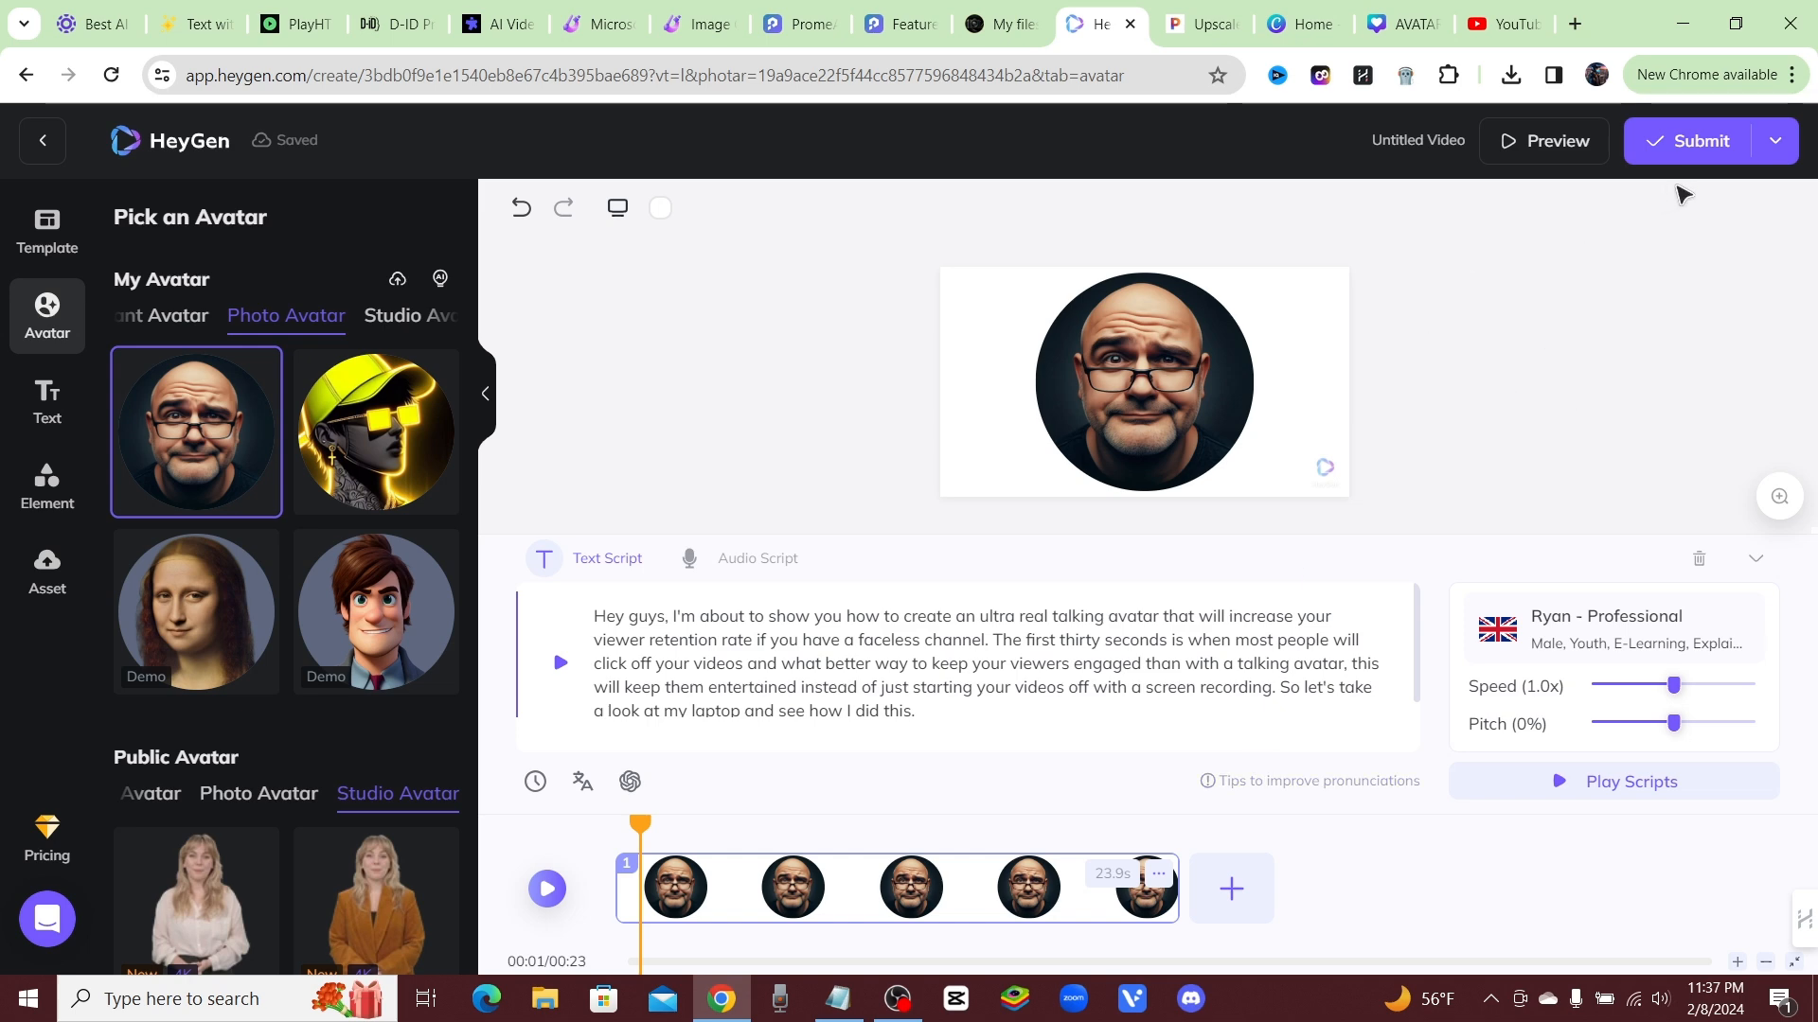
left_click(1714, 147)
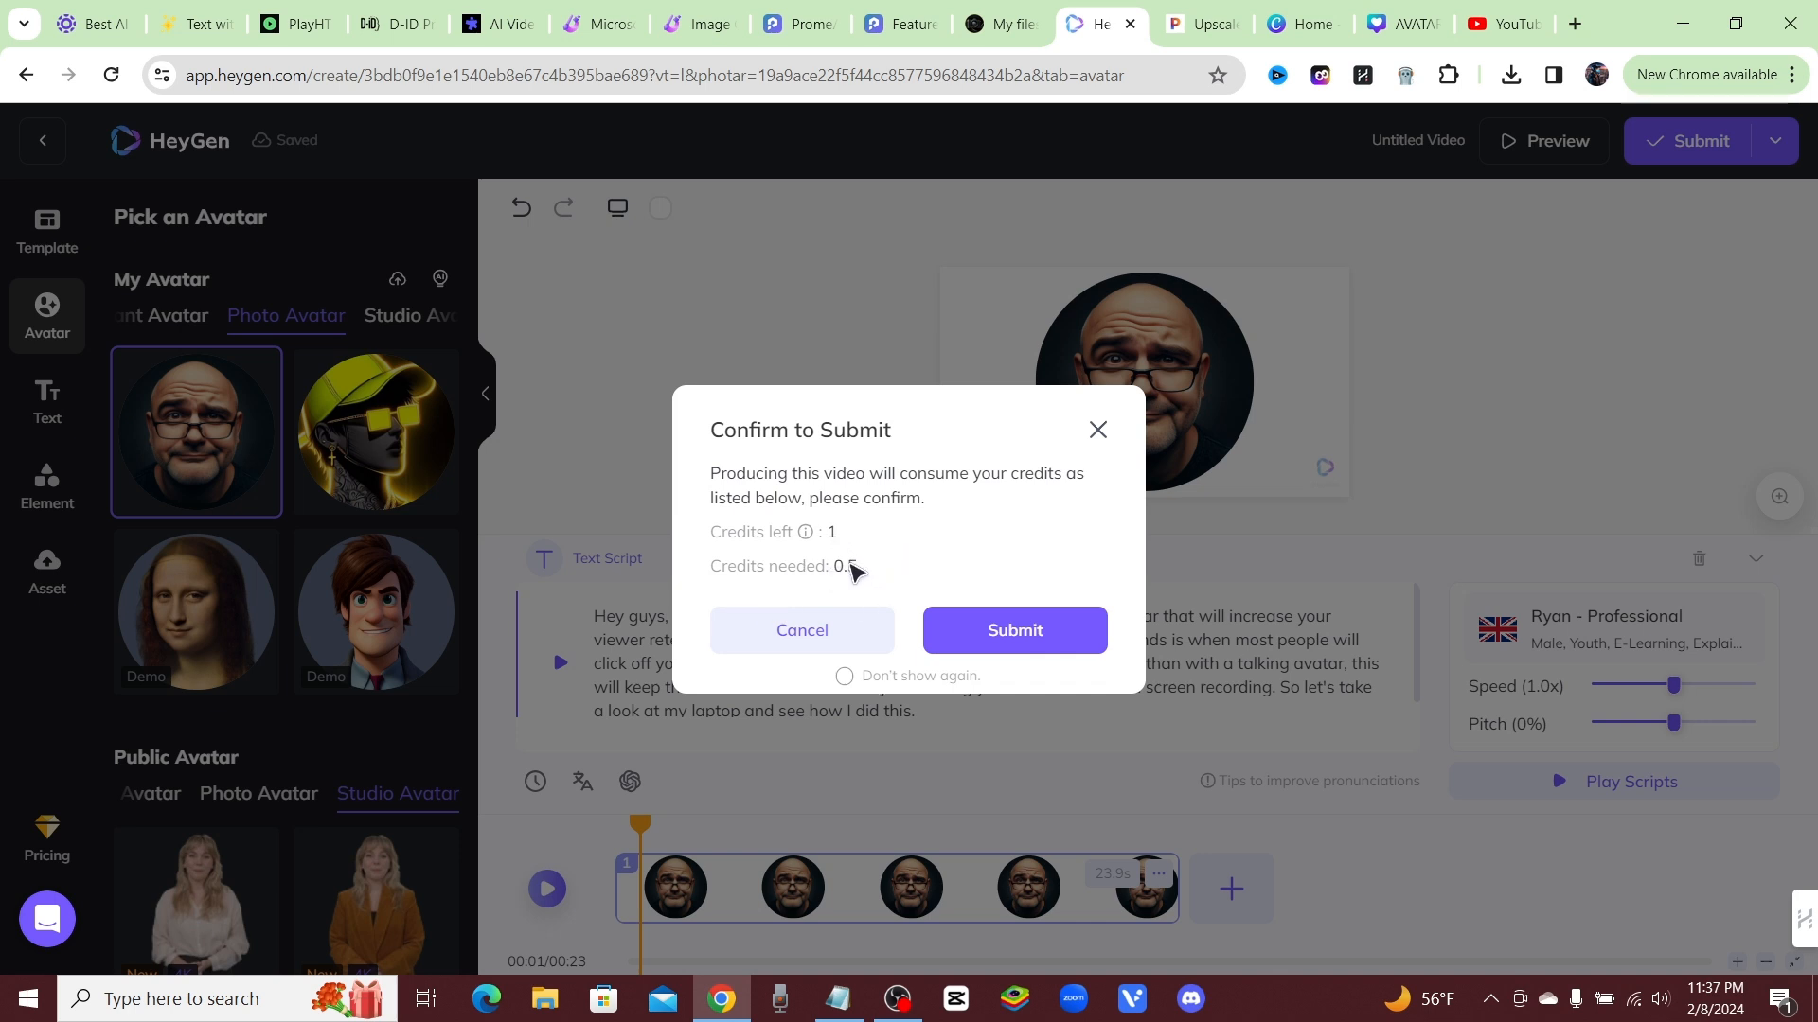
mouse_move(807, 537)
left_click(1027, 639)
- Play the rendered Untitled Video of the bald man and download the original video at 1080P
mouse_move(473, 710)
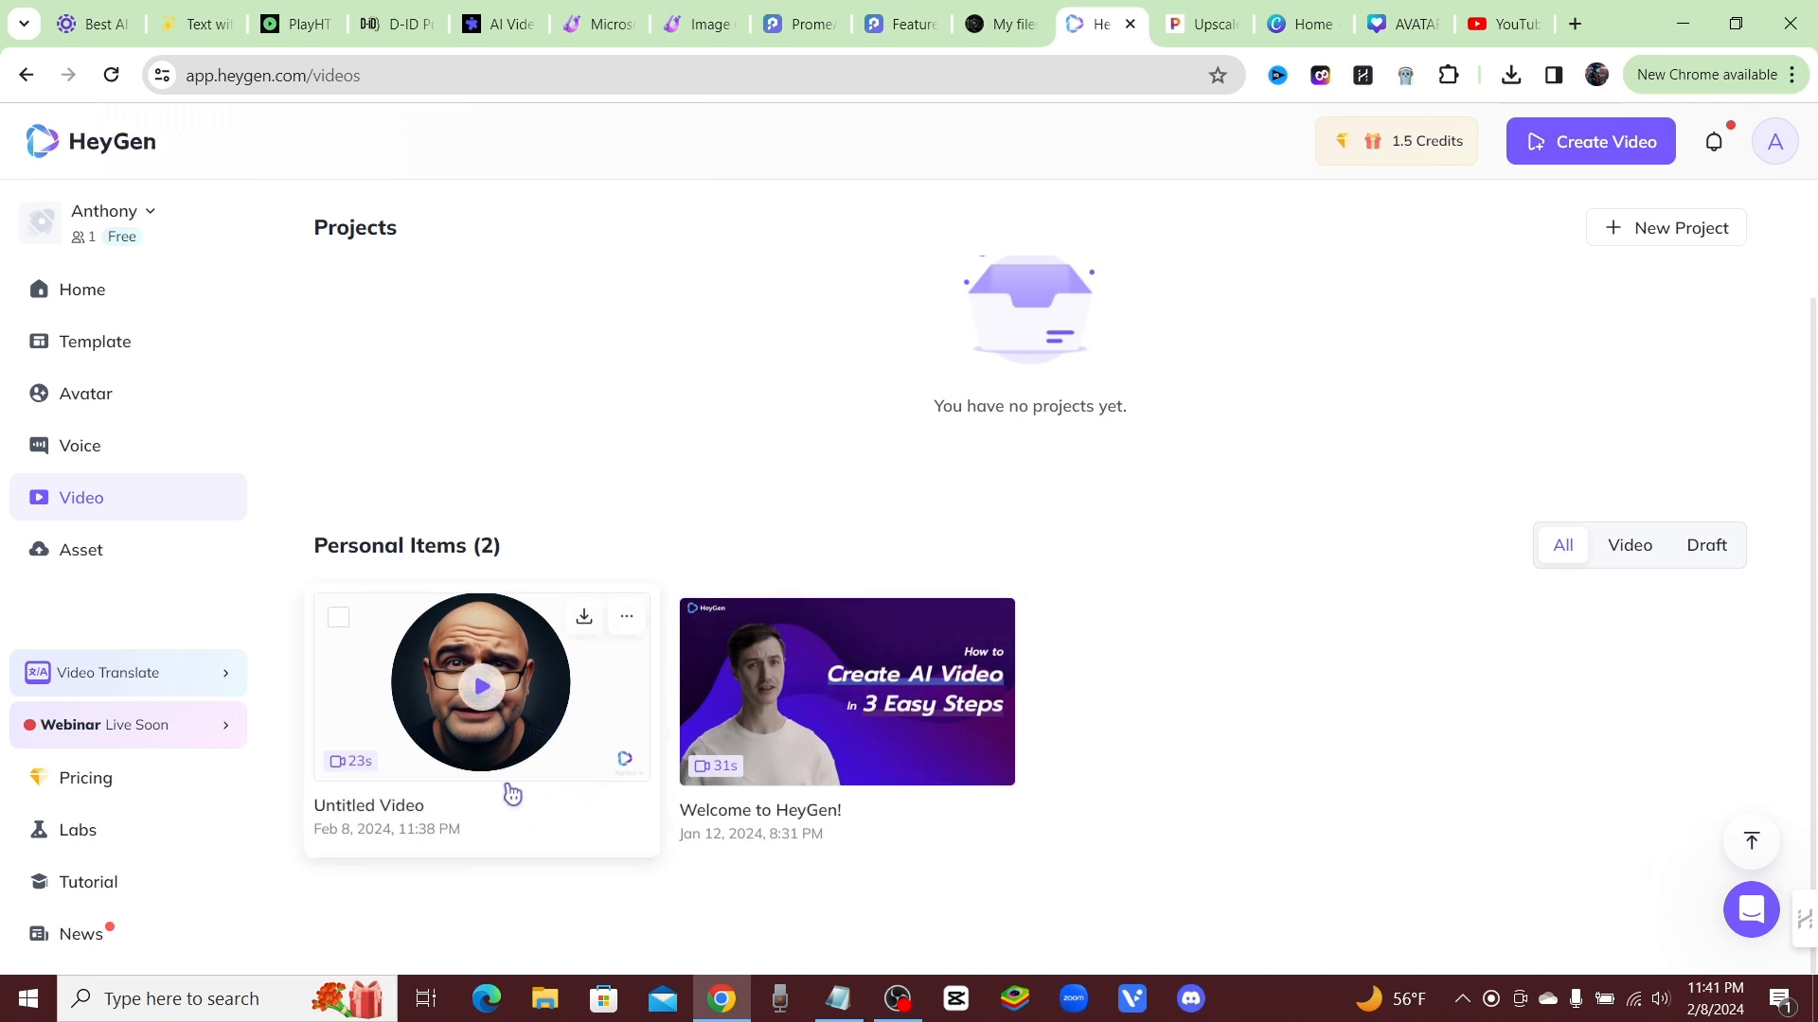
left_click(464, 689)
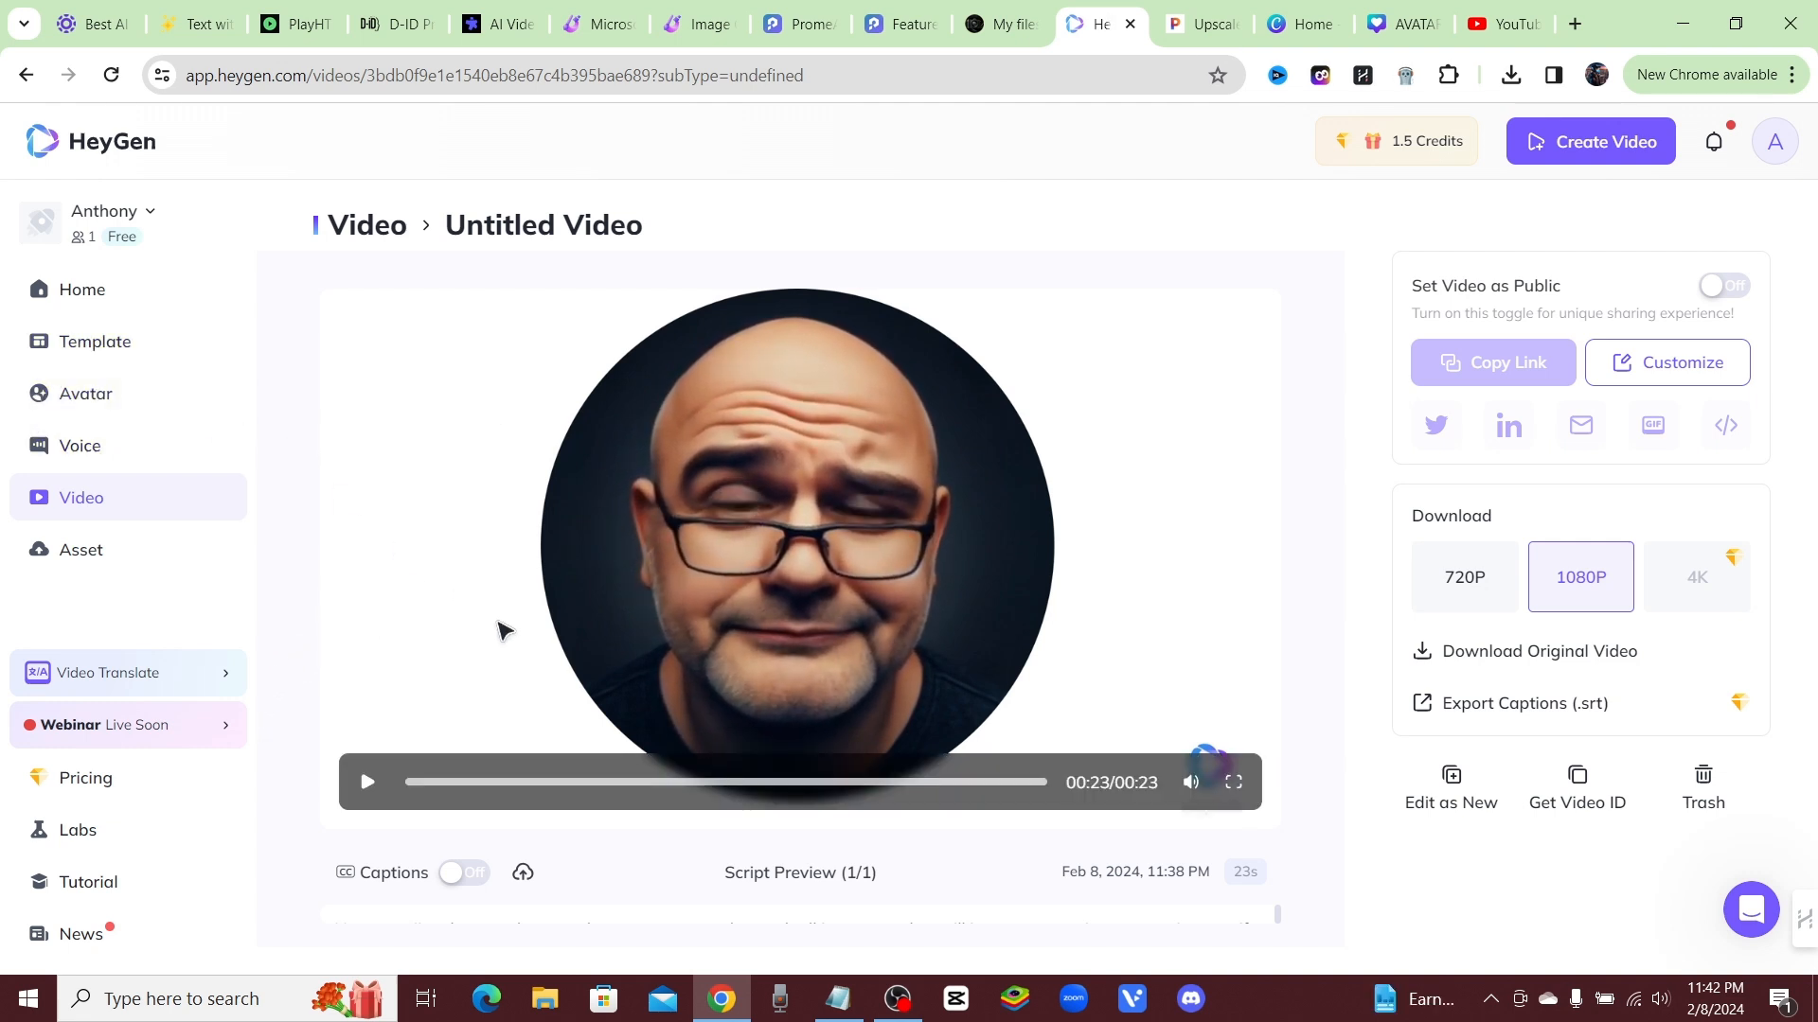
left_click(1438, 652)
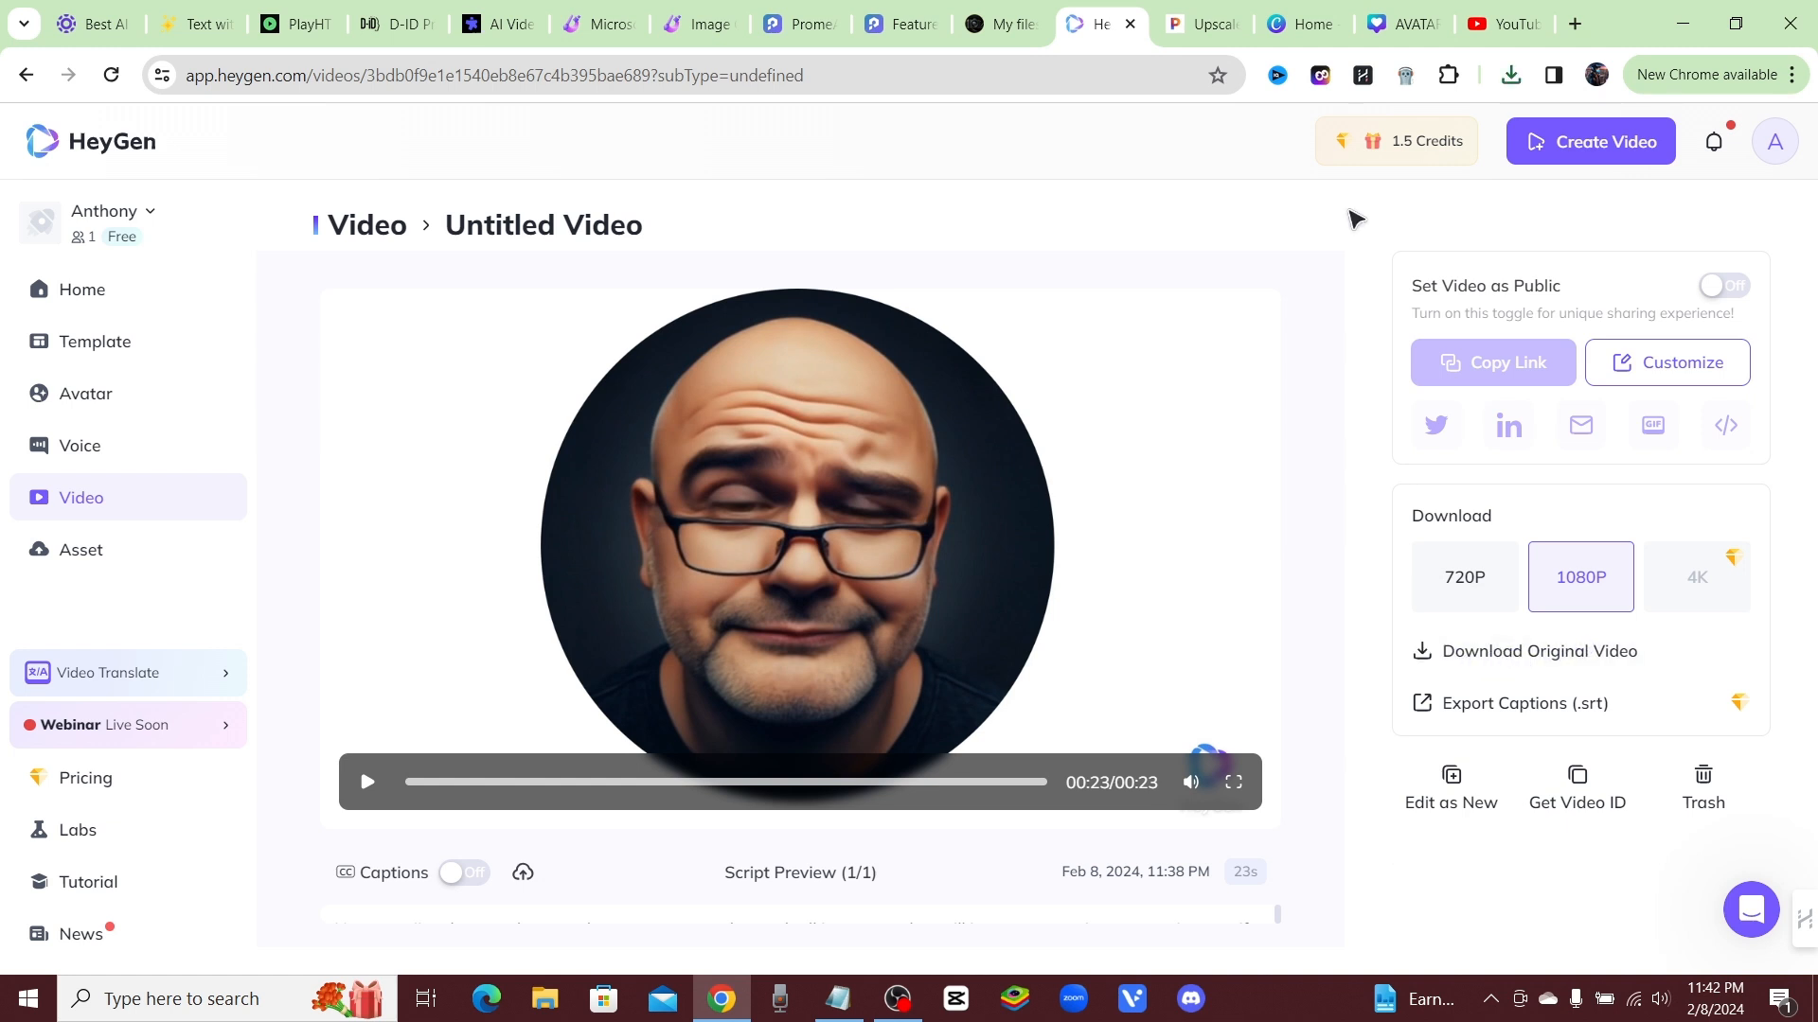